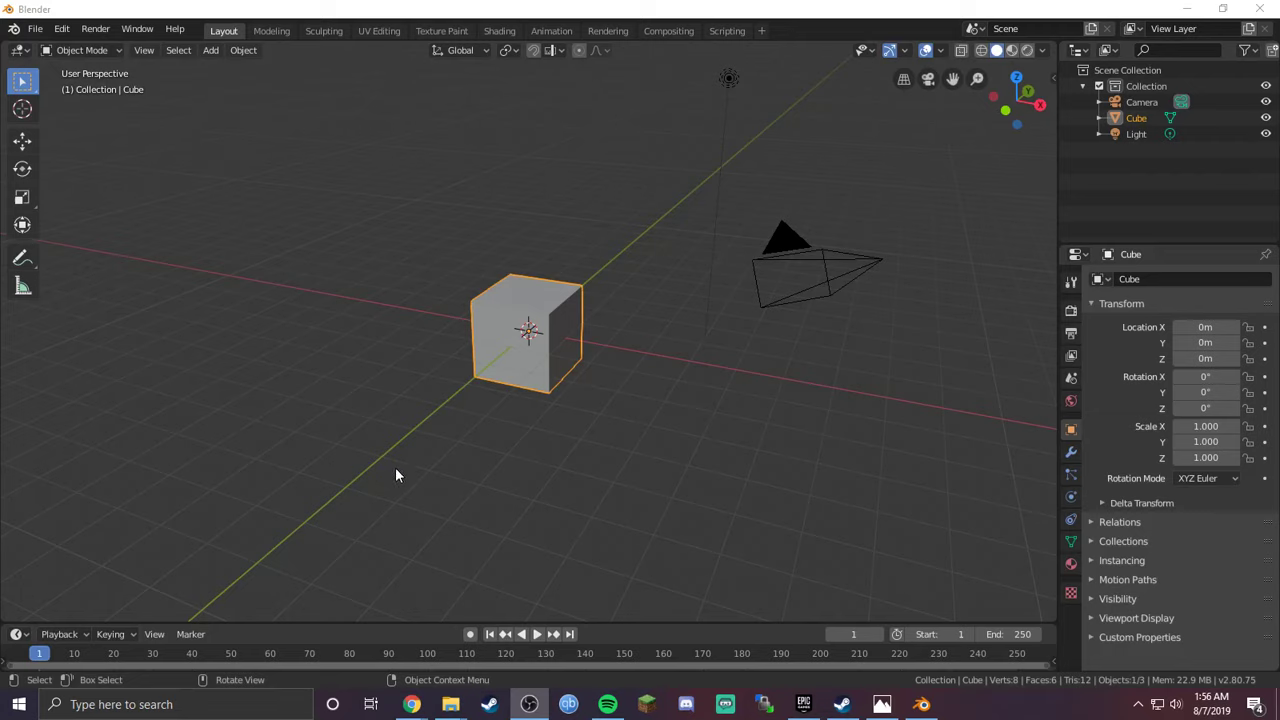
Step: Orbit the viewport around the default cube, camera and light to inspect the scene
middle_click_drag(457, 429, 593, 425)
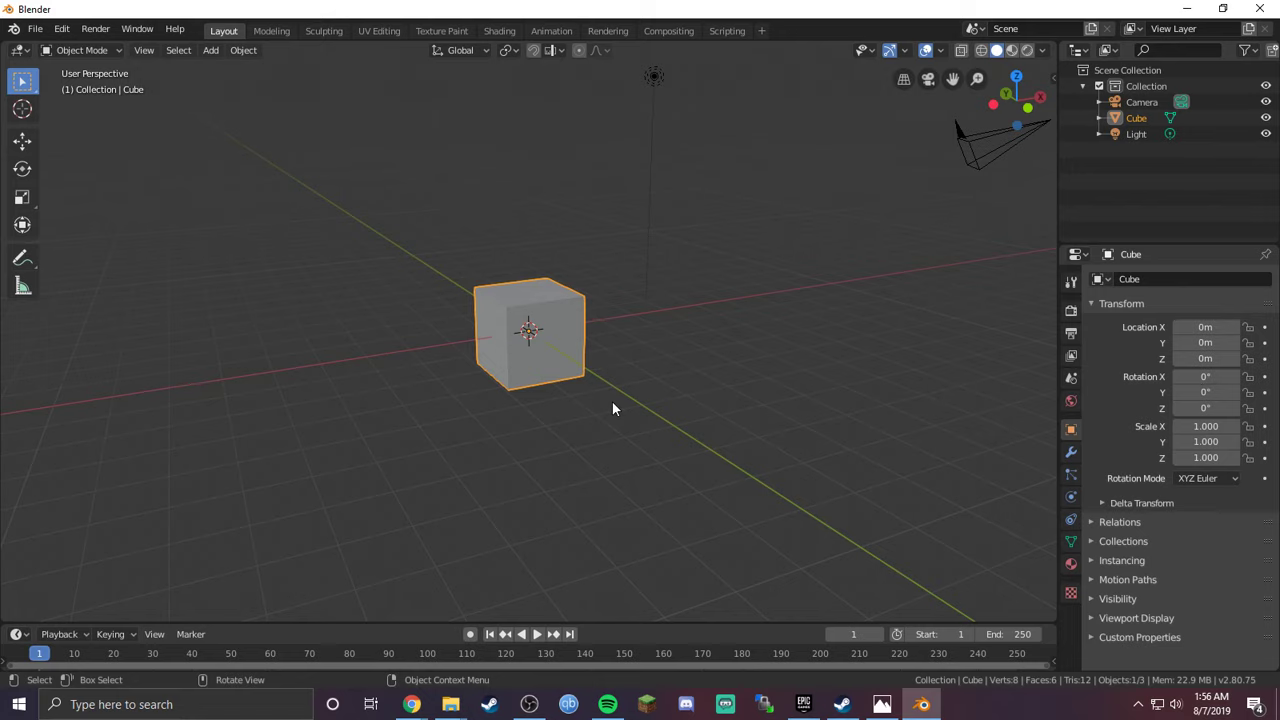
middle_click_drag(668, 387, 776, 406)
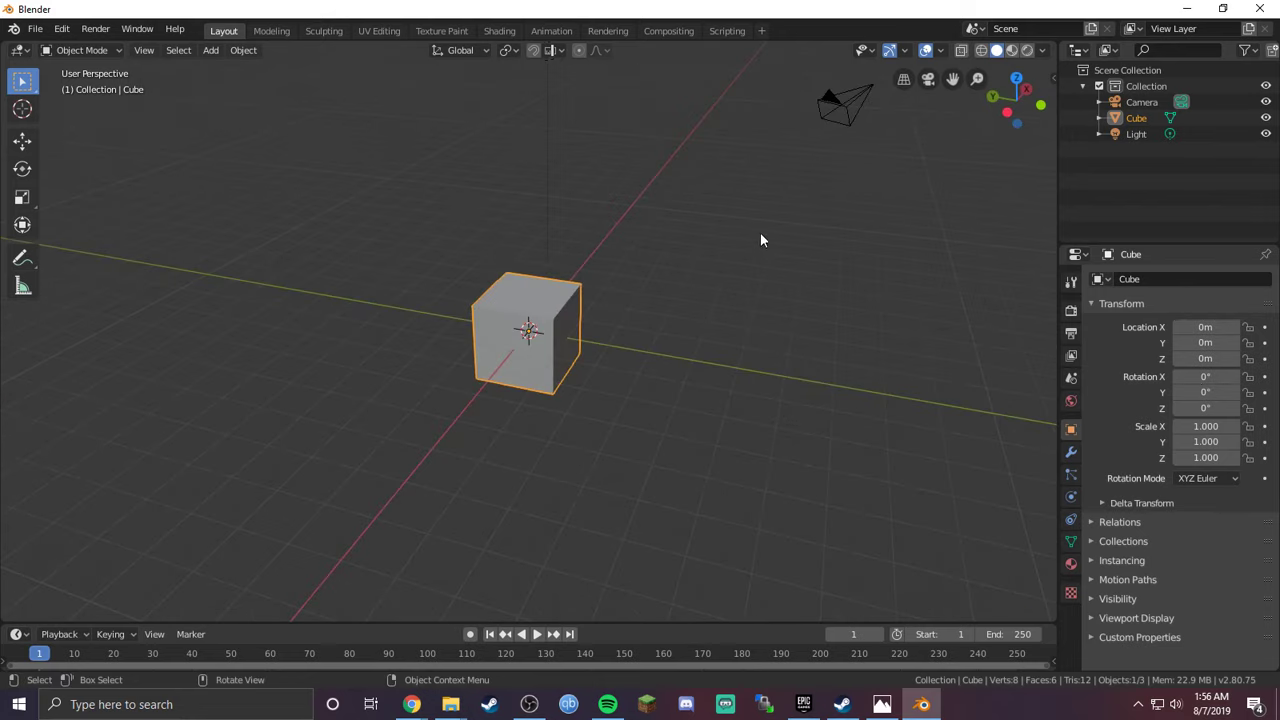
middle_click_drag(763, 237, 557, 305)
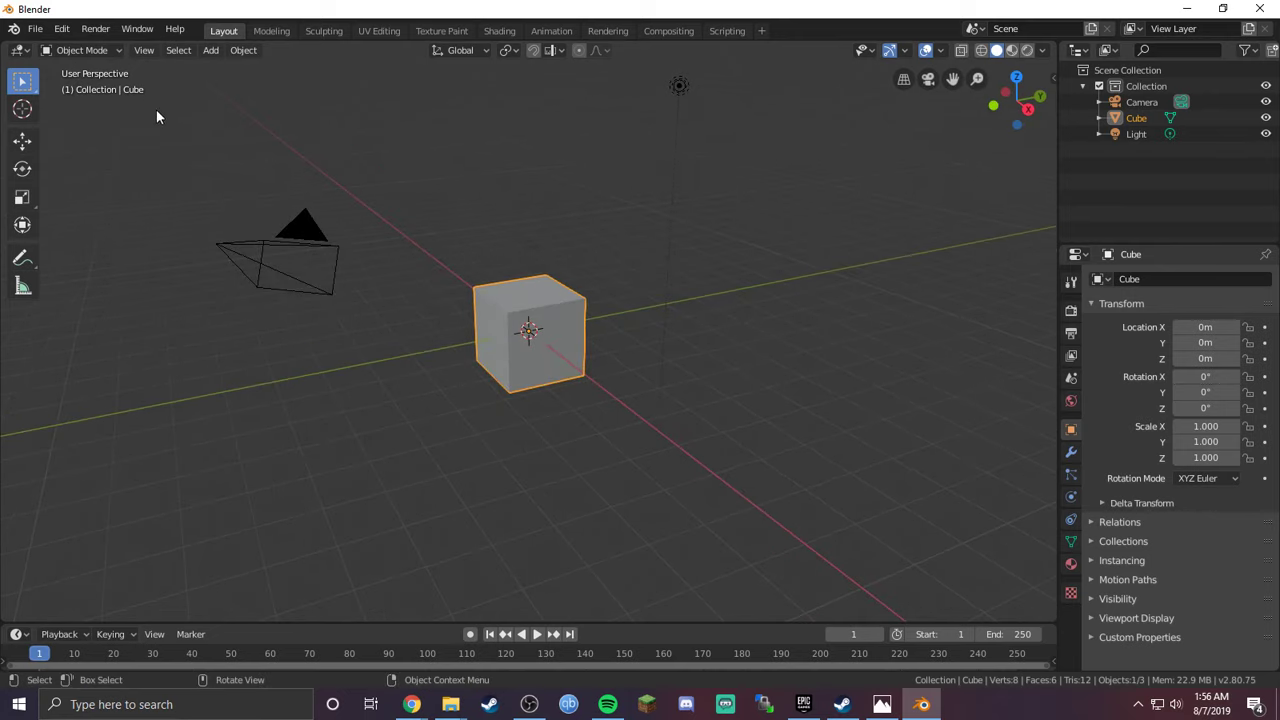
Step: Switch the viewport to Rendered shading
key("z")
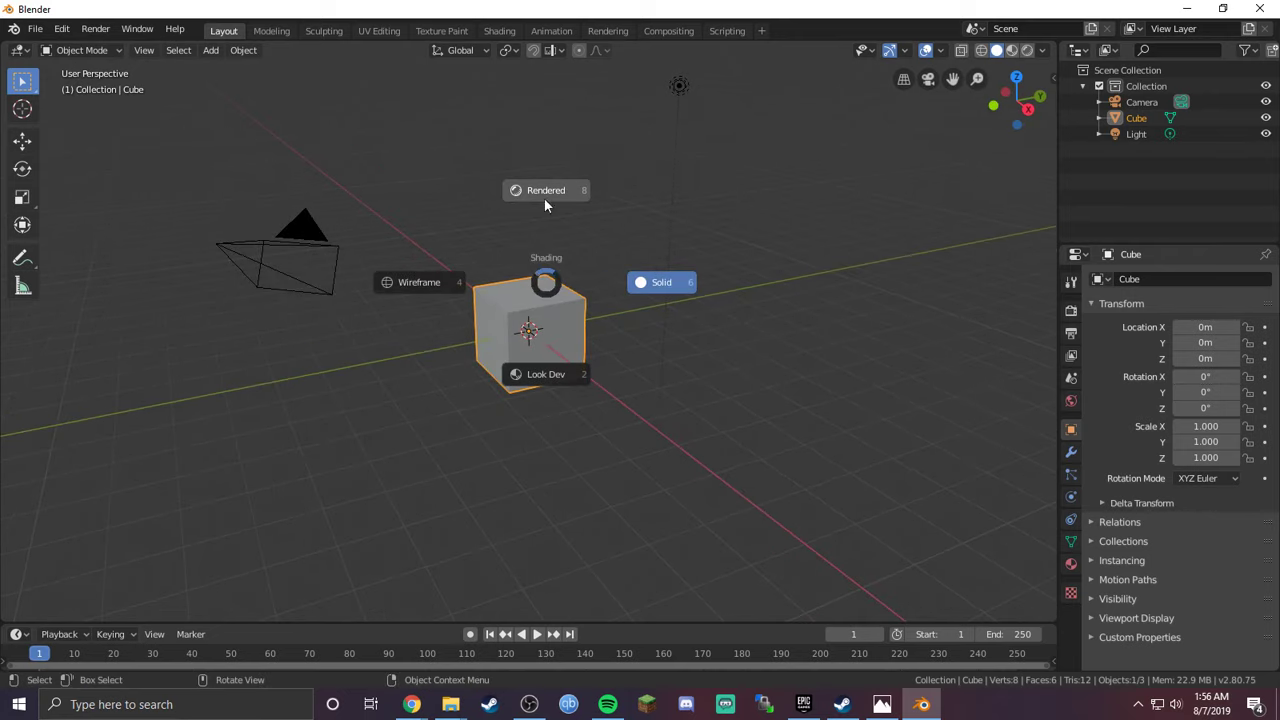
left_click(630, 280)
middle_click_drag(617, 294, 986, 283)
Step: Enable Ambient Occlusion, Bloom, Screen Space Reflections and Motion Blur in the Eevee render settings
left_click(1071, 309)
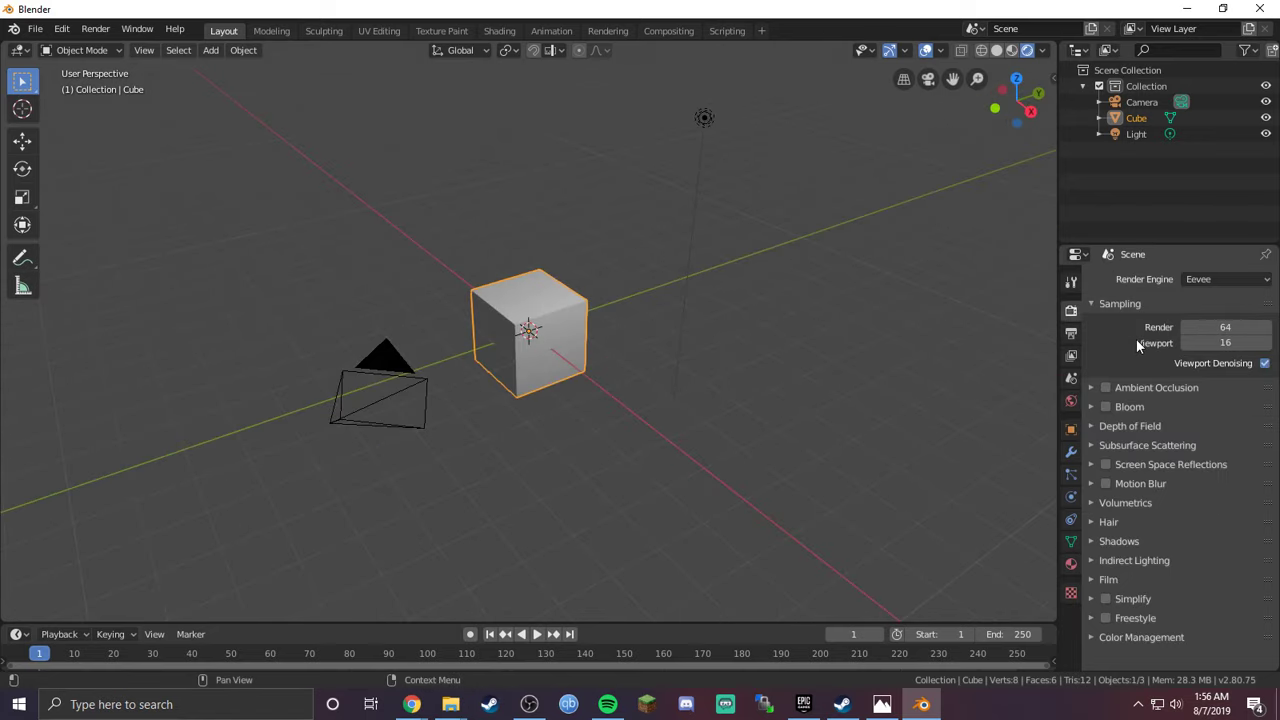
left_click(1105, 387)
left_click(1106, 406)
left_click(1095, 464)
left_click(1105, 464)
left_click(1092, 465)
left_click(1105, 452)
left_click(1110, 450)
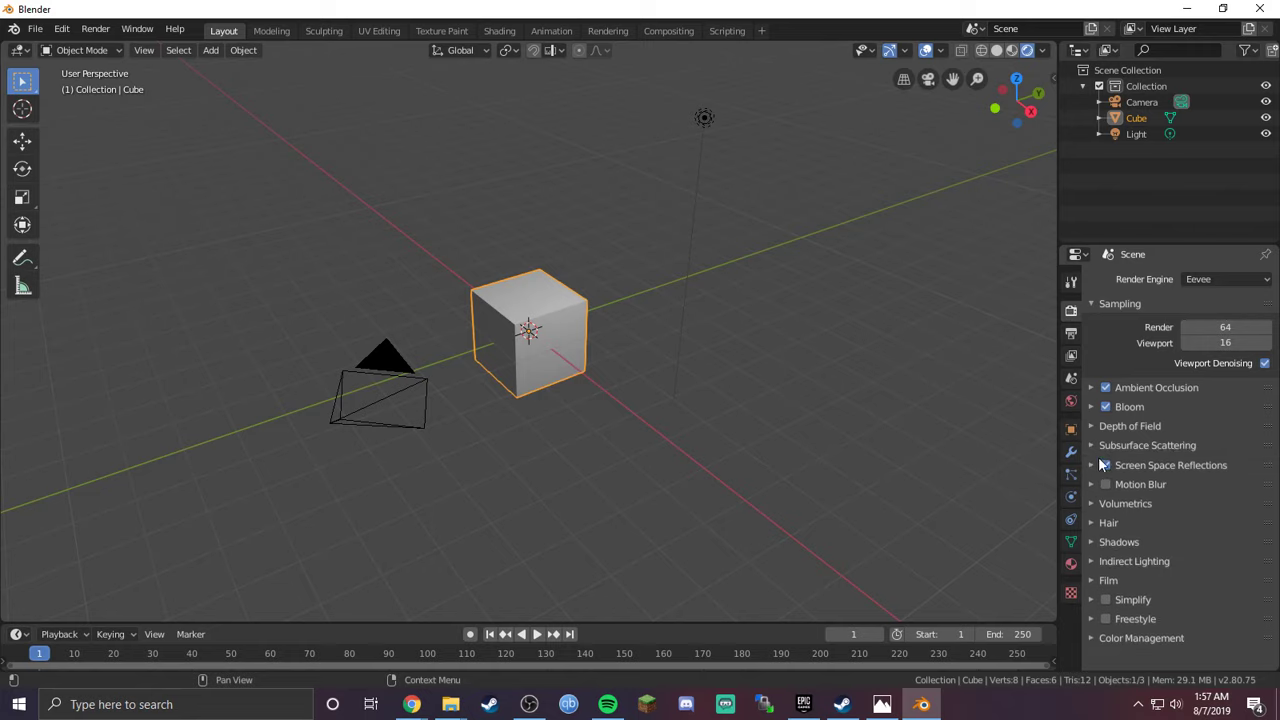
left_click(1096, 463)
left_click(1092, 465)
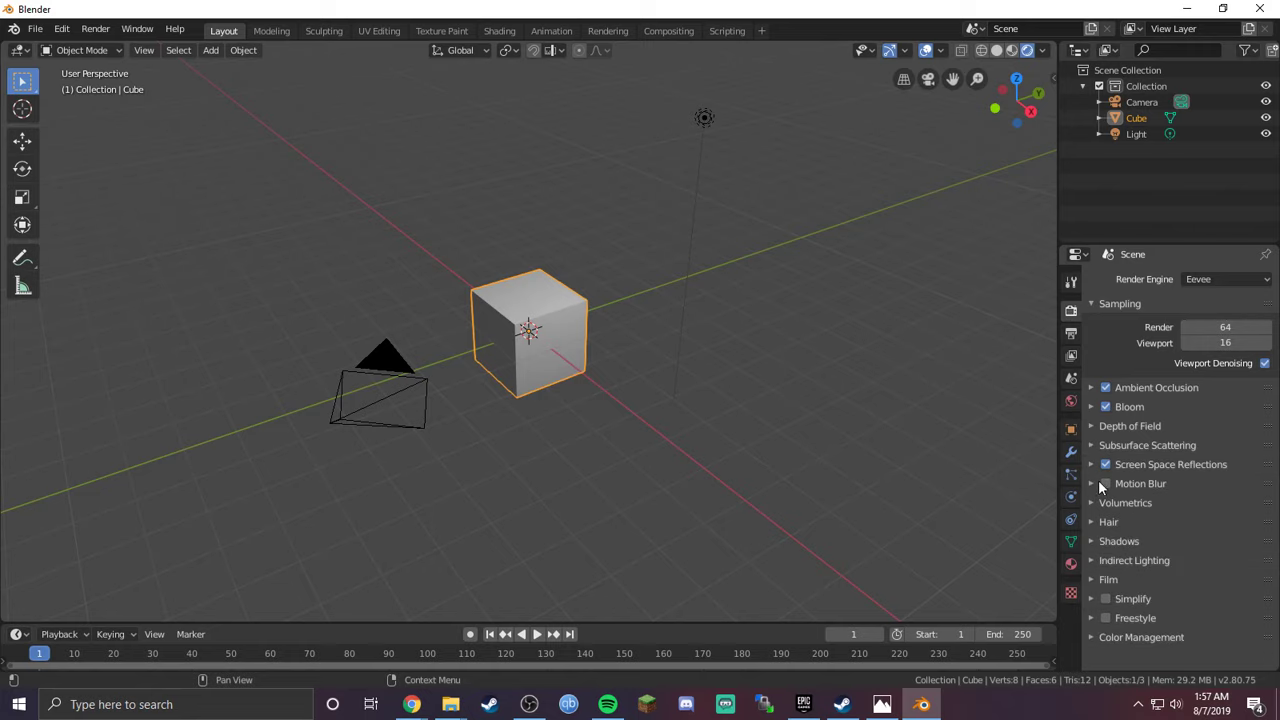
left_click(1105, 483)
middle_click_drag(670, 394, 615, 335)
middle_click_drag(1005, 448, 421, 192)
scroll(566, 280, "up", 3)
scroll(421, 192, "down", 4)
Step: Select the light and glance at the active tool settings before returning to render settings
left_click(366, 128)
middle_click_drag(366, 128, 643, 221)
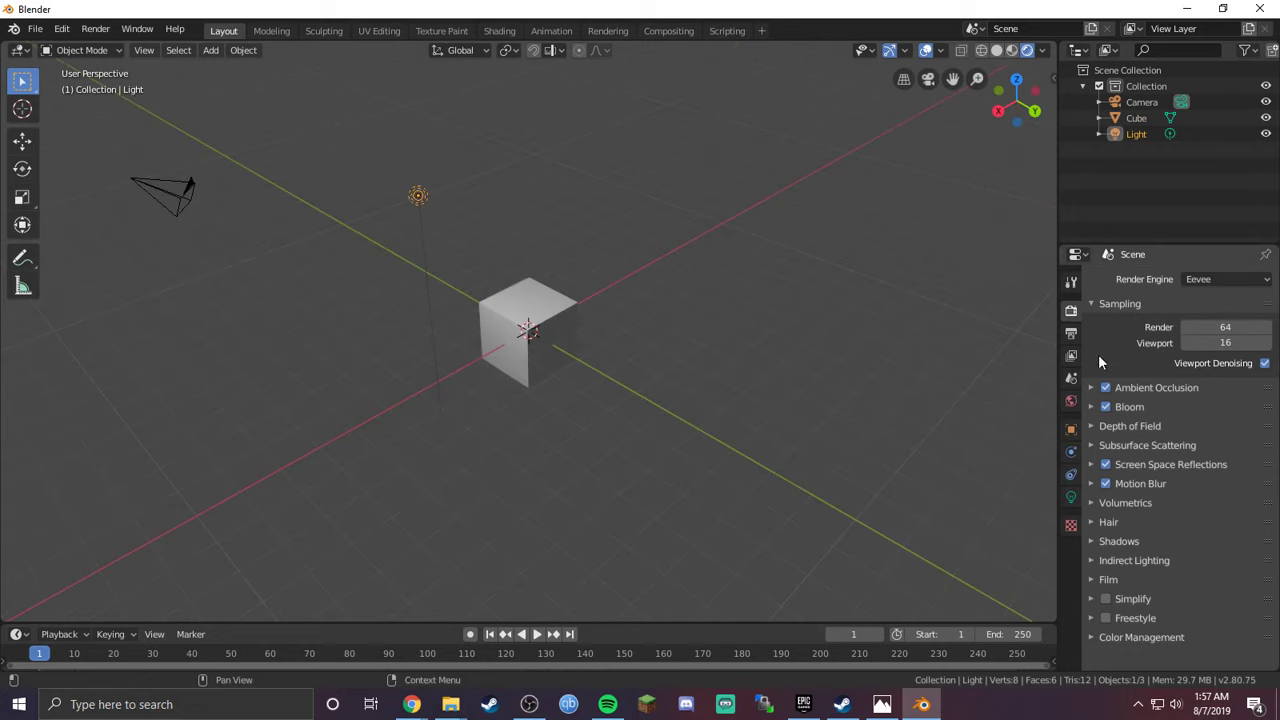
left_click(1070, 284)
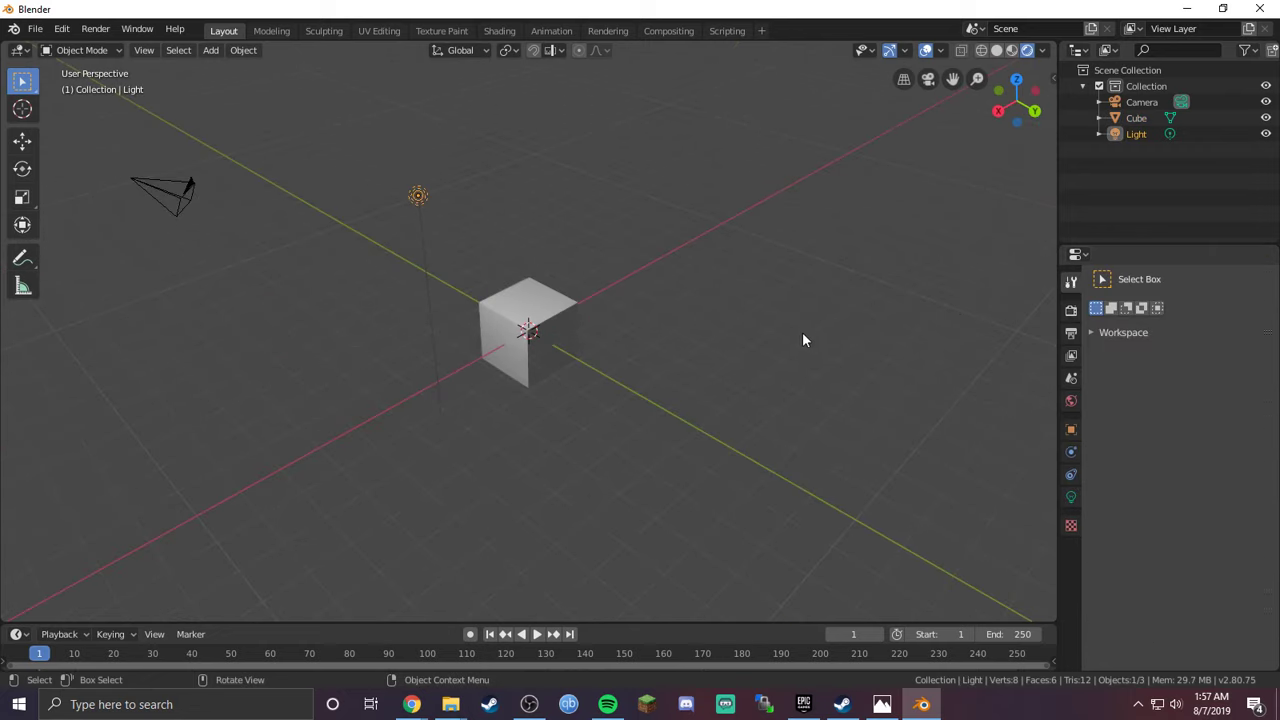
left_click(1068, 311)
middle_click_drag(939, 333, 530, 283)
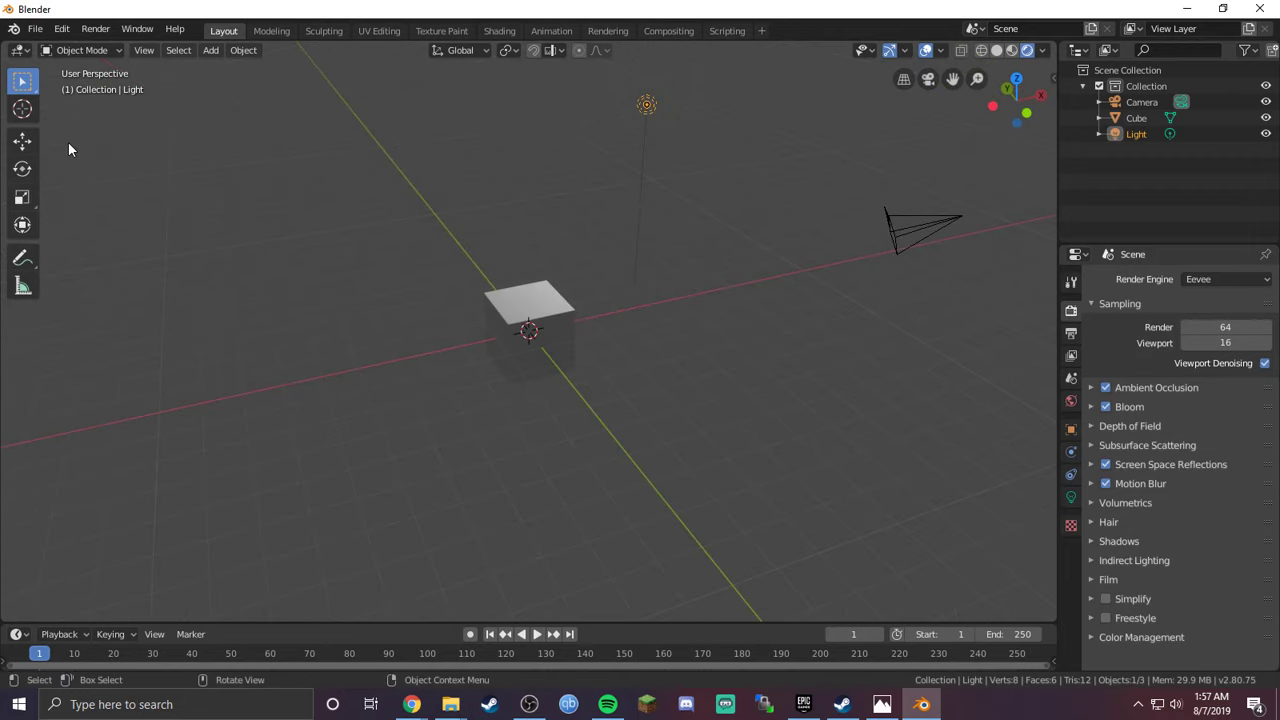
Step: Activate the Move tool and select the camera, placing it left of the cube in view
left_click(22, 141)
middle_click_drag(430, 165, 634, 282)
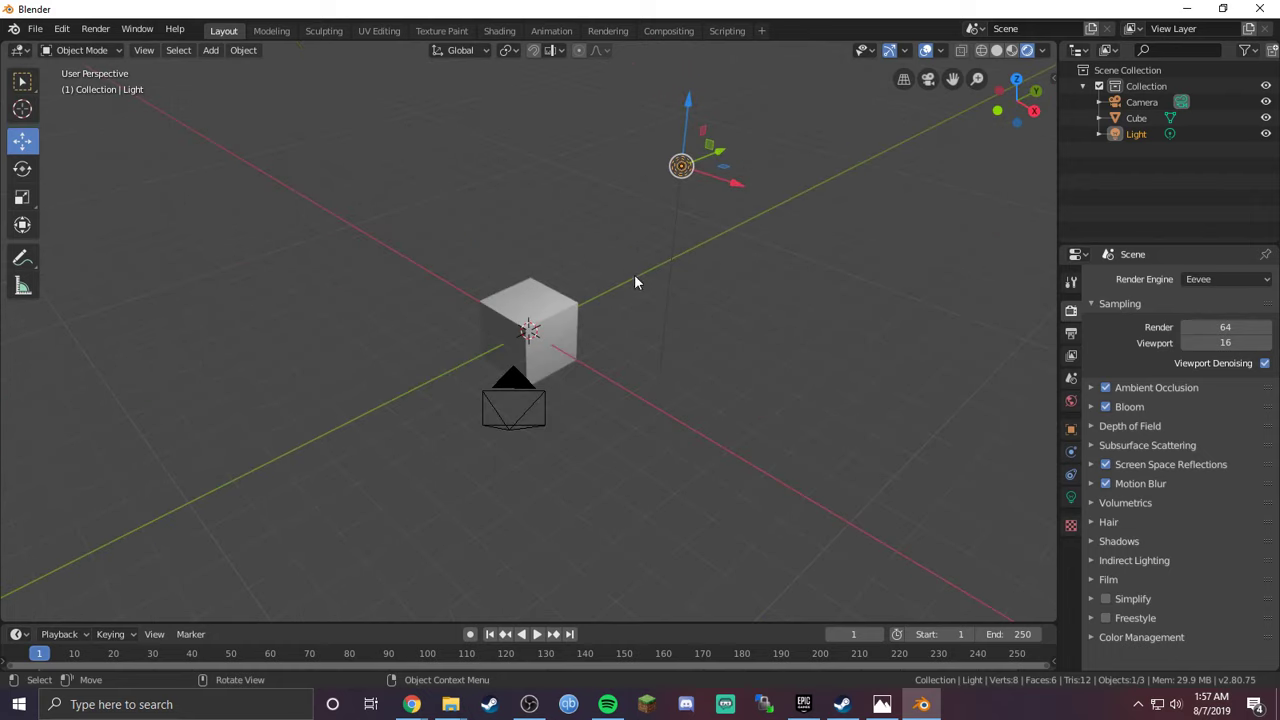
left_click(480, 420)
middle_click_drag(664, 381, 683, 363)
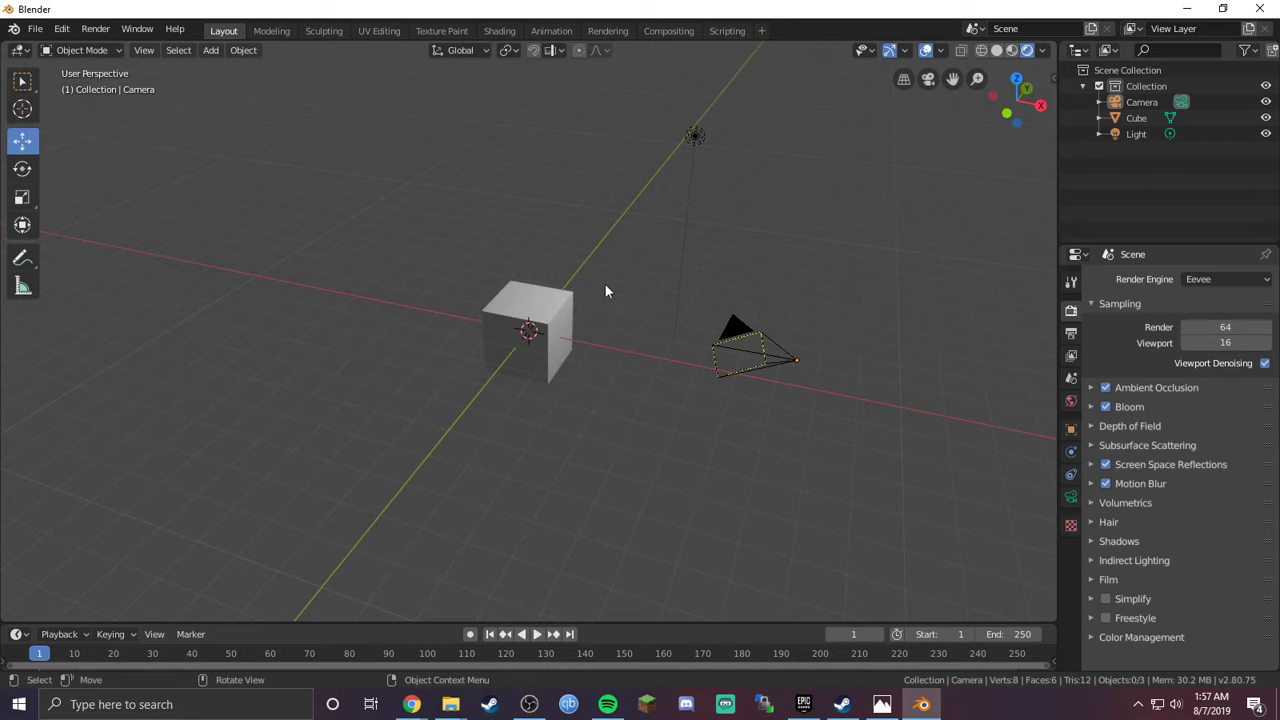
middle_click_drag(610, 296, 500, 325)
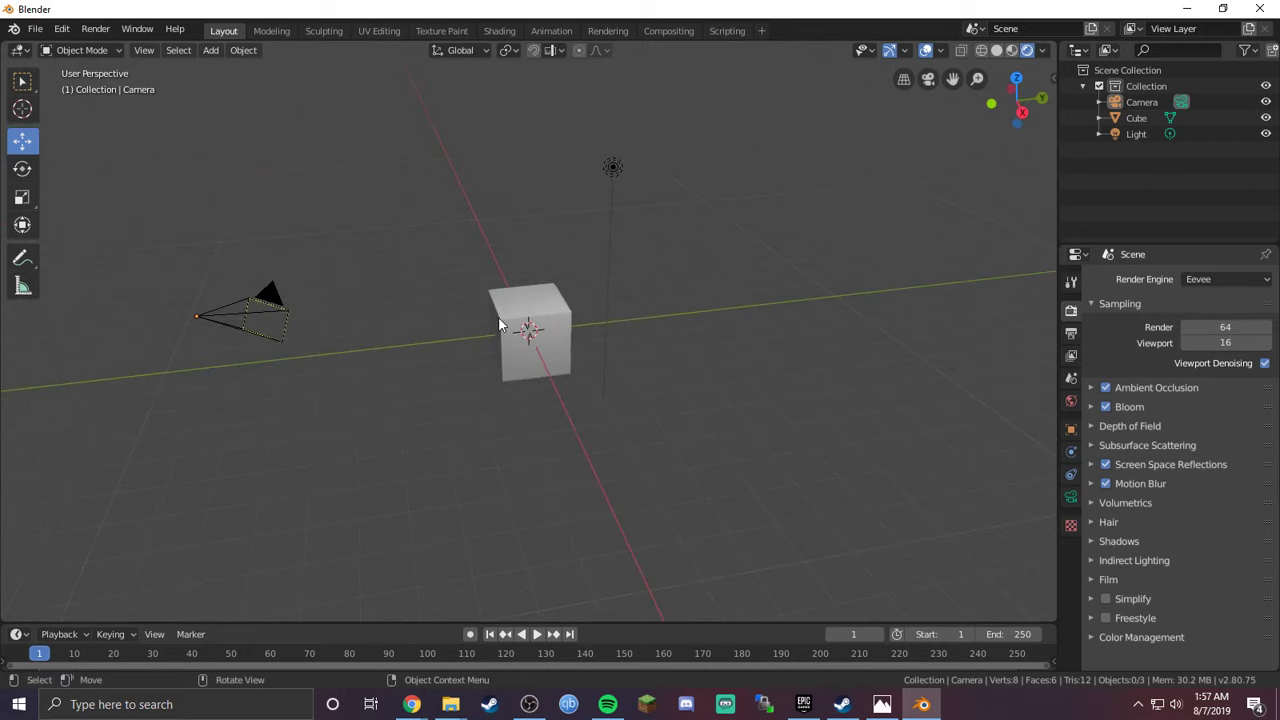
Step: Select the camera and look through it with Numpad 0 and the view pie
left_click(197, 318)
key("KP_0")
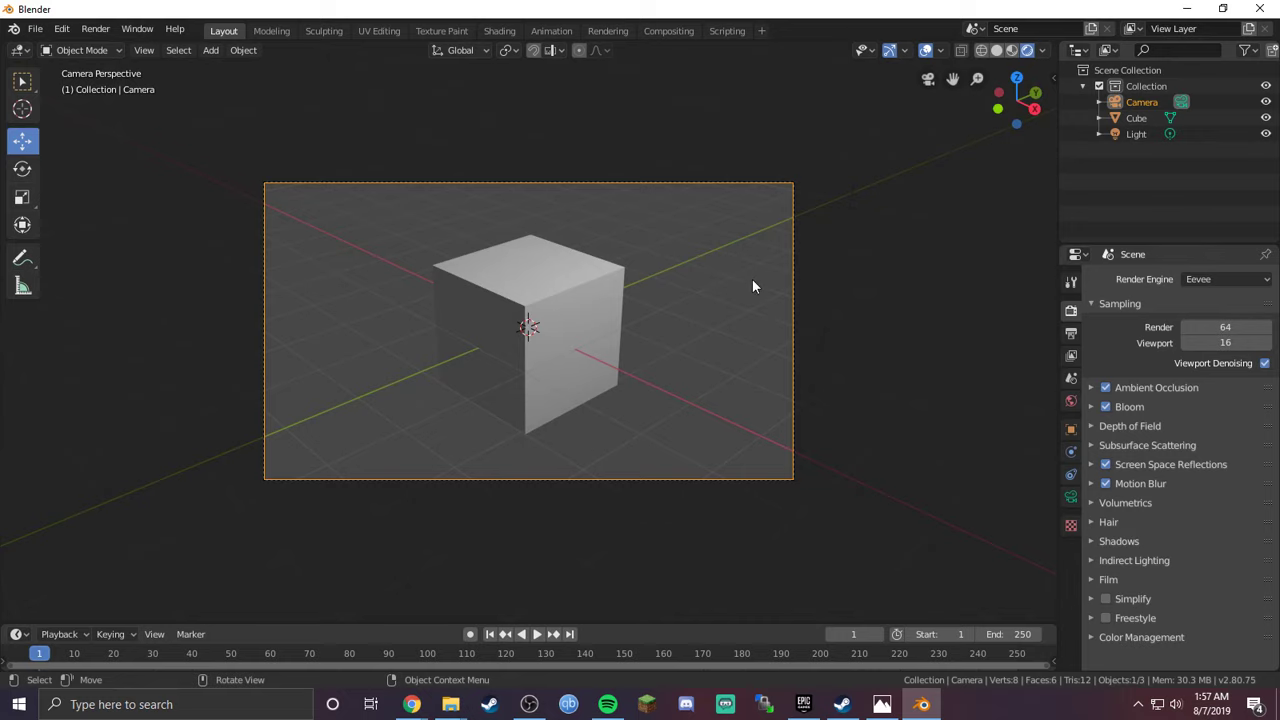
key("KP_0")
key("grave")
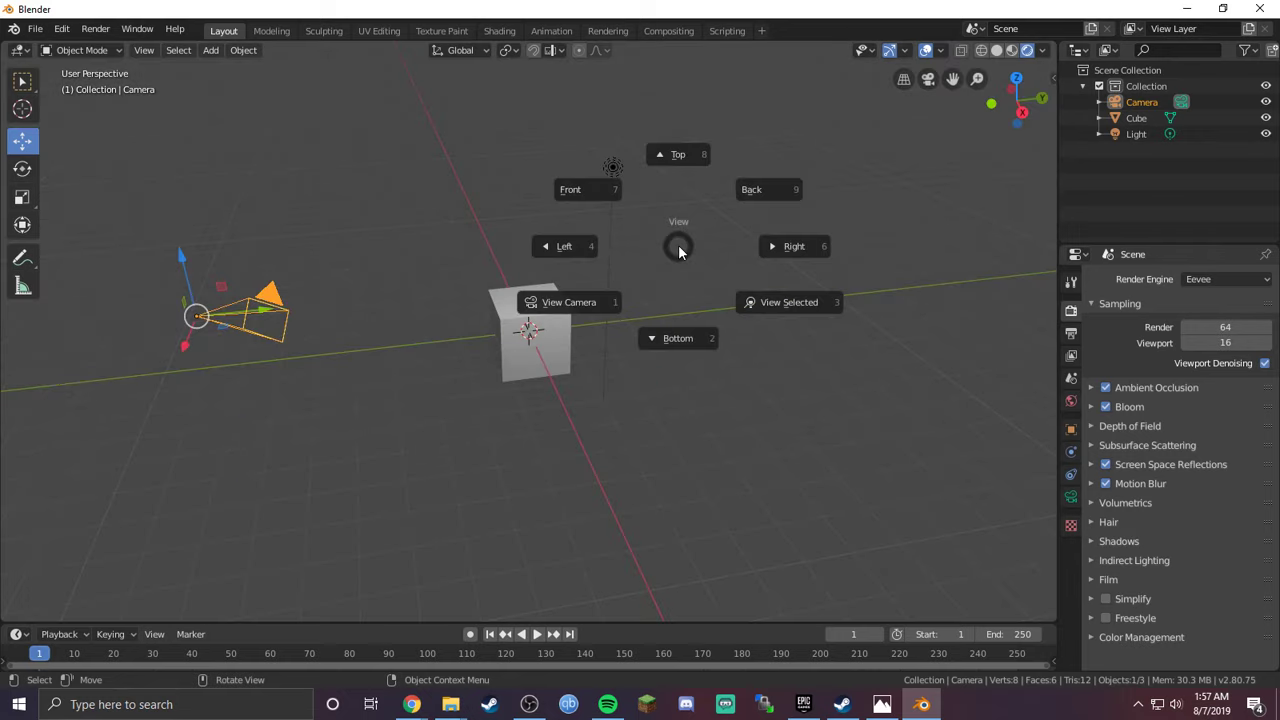
left_click(548, 324)
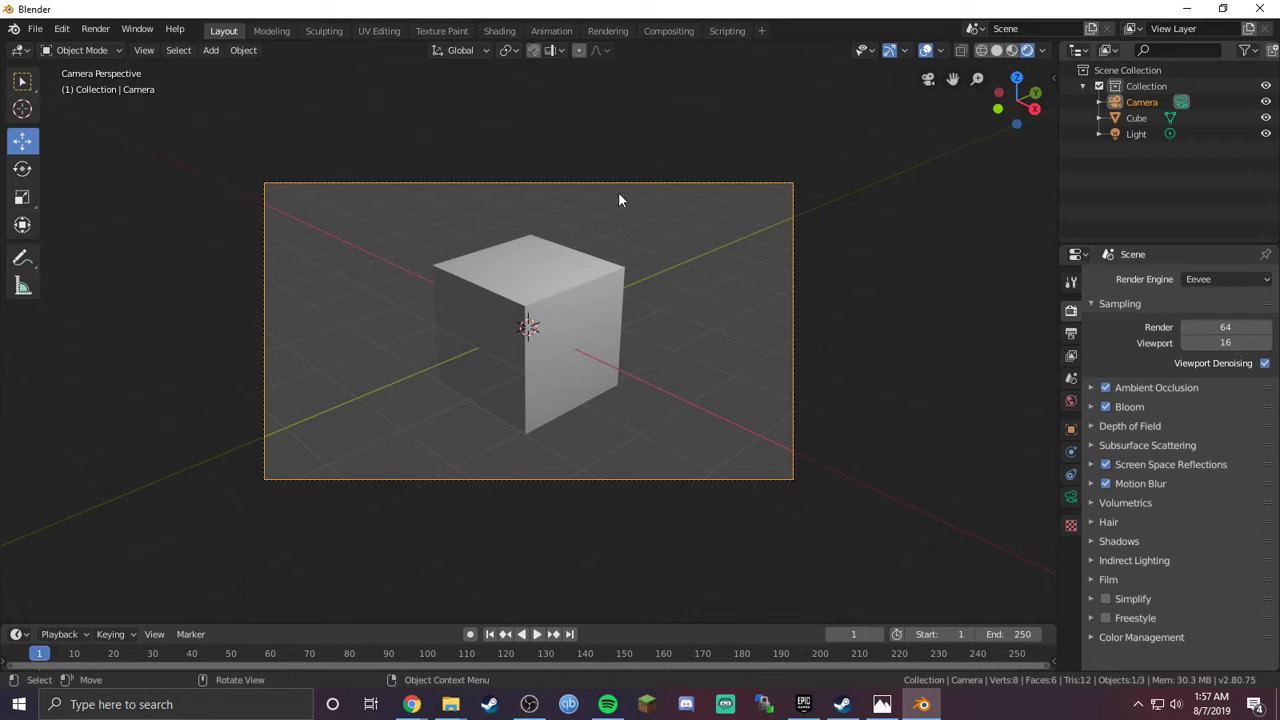
Step: Check the scene from the Right and Back views, then return to the camera view
key("grave")
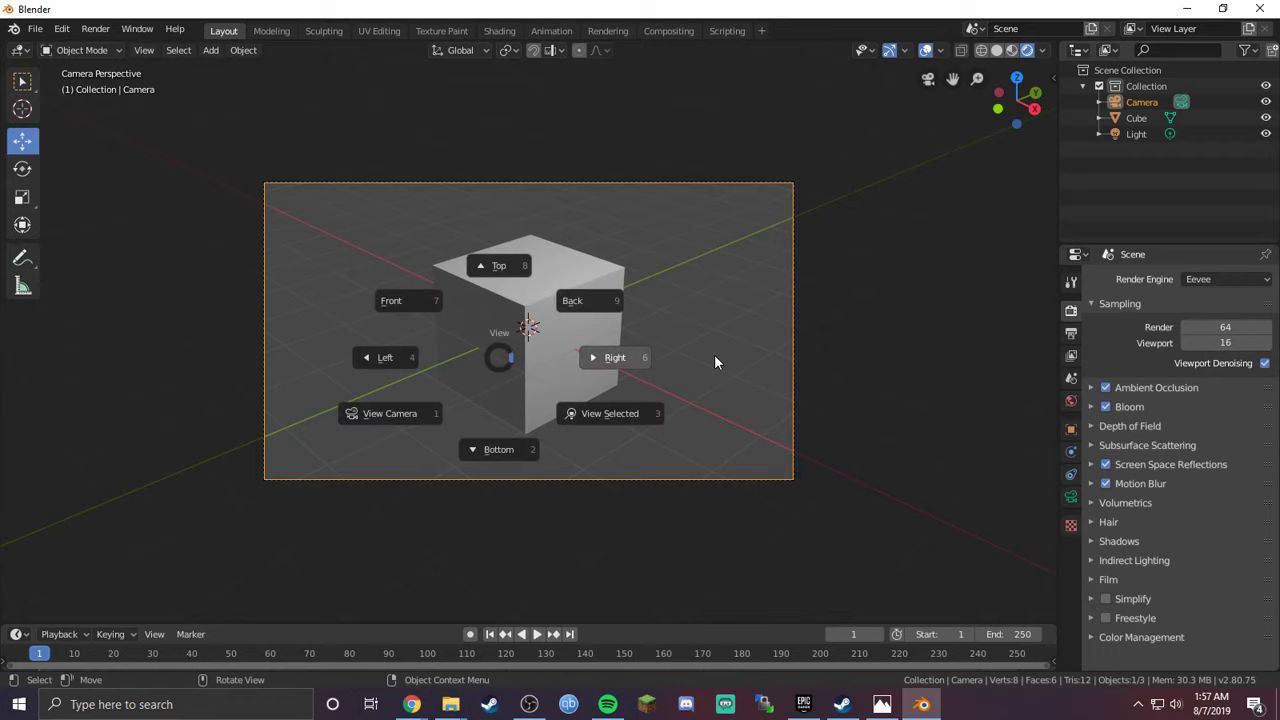
left_click(714, 354)
key("grave")
left_click(880, 316)
key("grave")
left_click(955, 250)
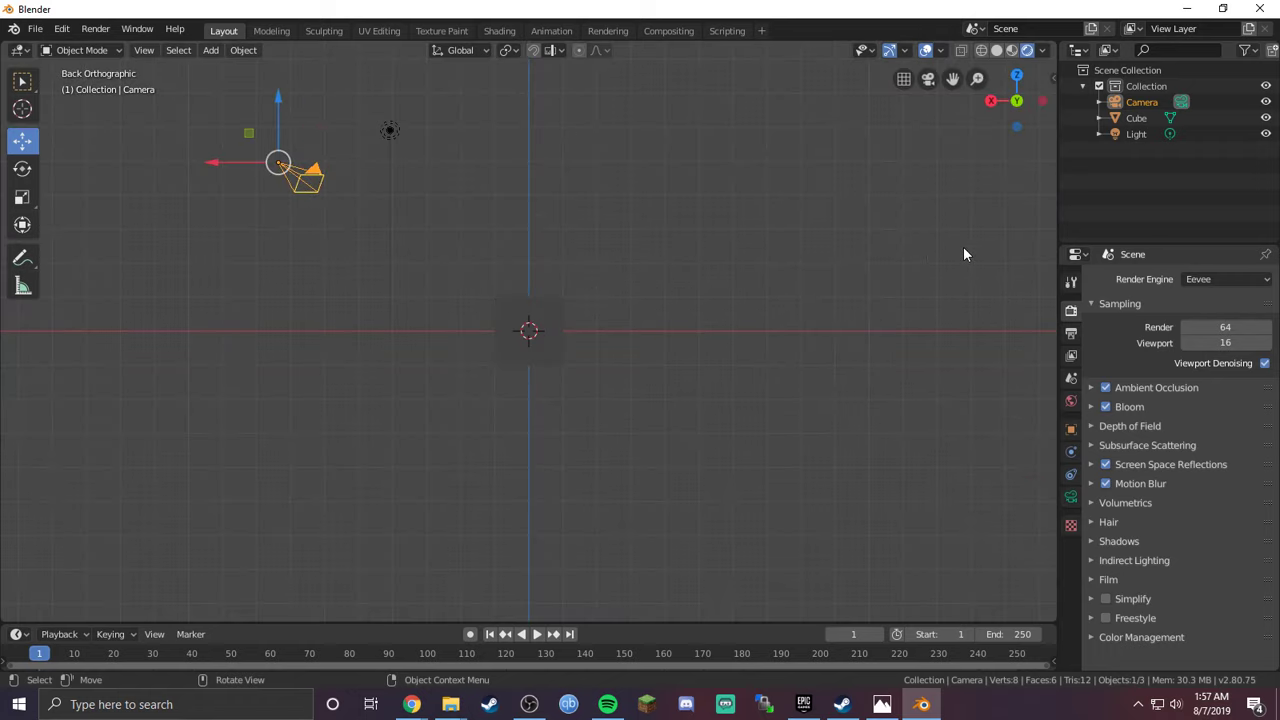
key("grave")
left_click(740, 370)
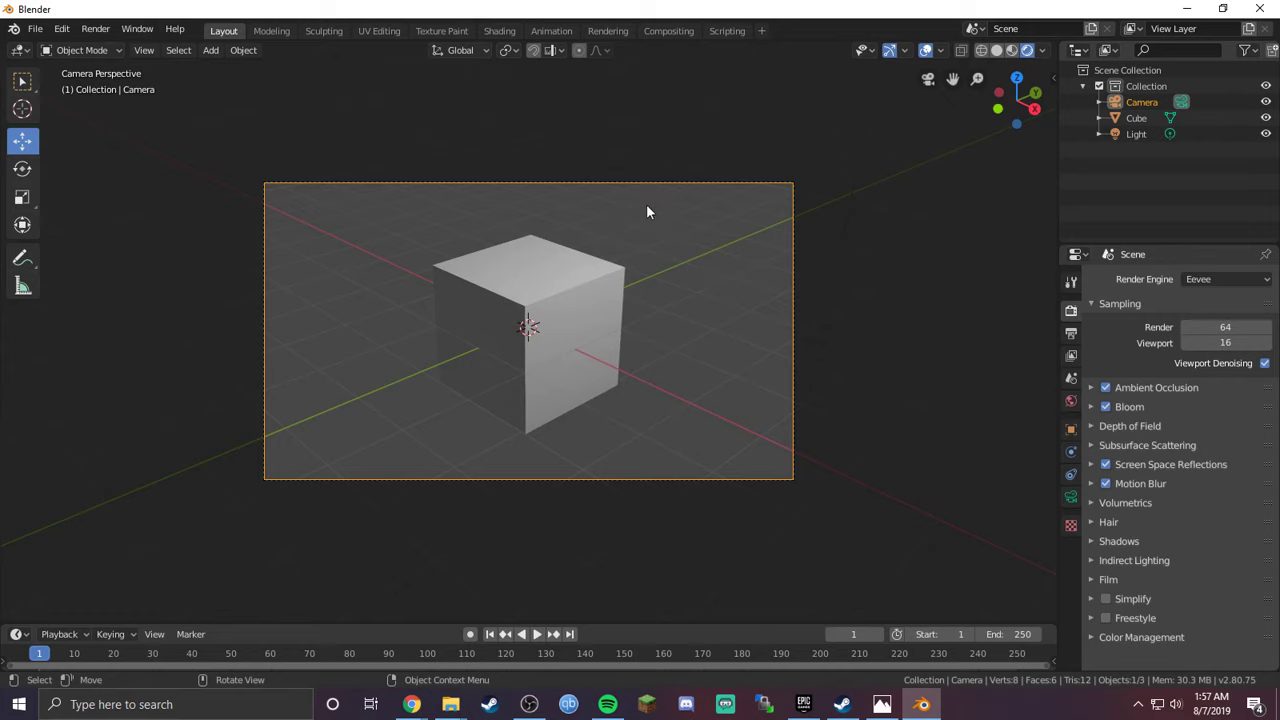
Step: Switch the viewport back to Solid shading and orbit out of the camera view
key("z")
left_click(874, 309)
mouse_move(874, 309)
middle_mouse_down()
mouse_move(864, 322)
mouse_move(748, 331)
middle_mouse_up()
scroll(437, 289, "down", 4)
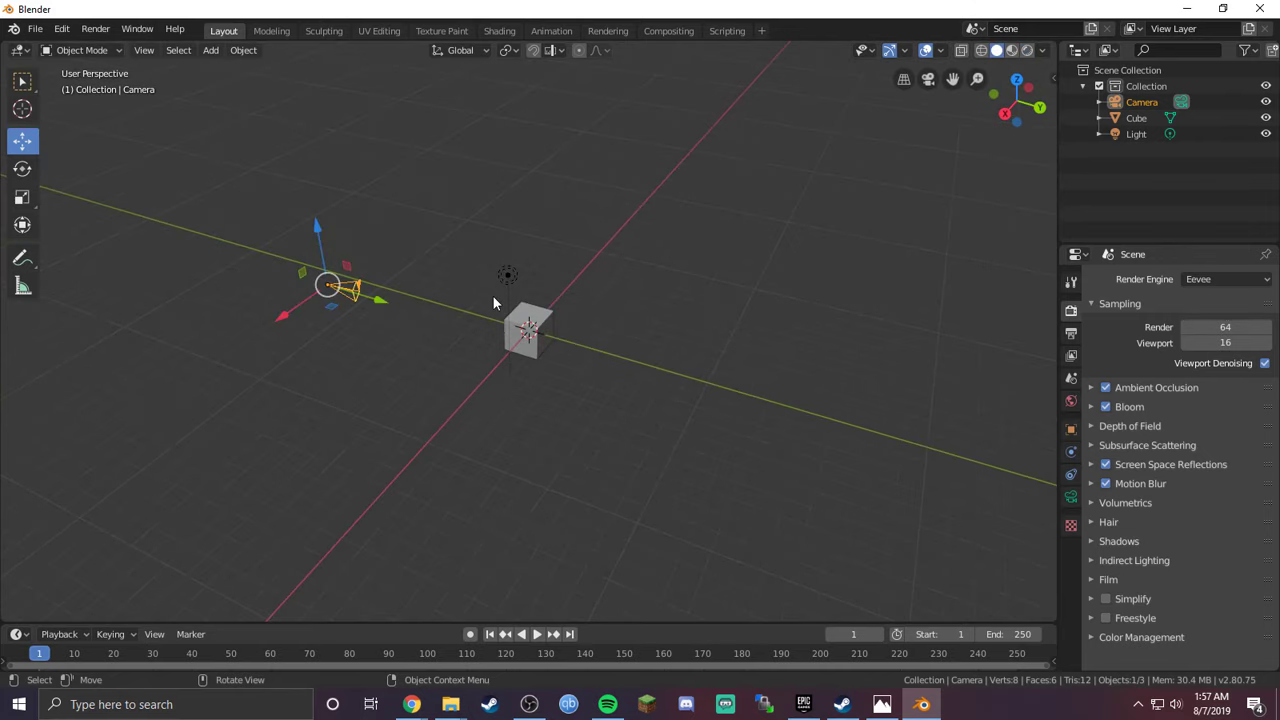
middle_click_drag(437, 289, 576, 319)
scroll(519, 320, "up", 2)
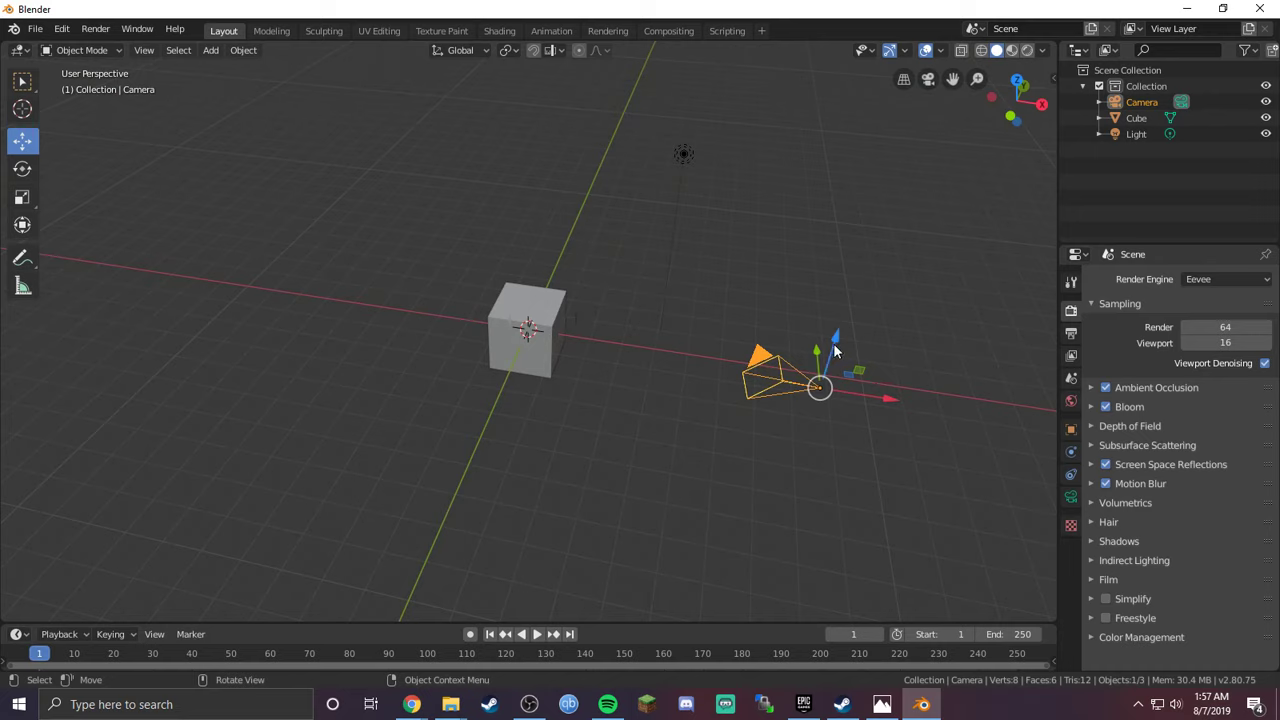
Step: Nudge the camera slightly along one axis so it sits just in front of the cube
left_click_drag(845, 347, 868, 388)
middle_click_drag(868, 378, 868, 261)
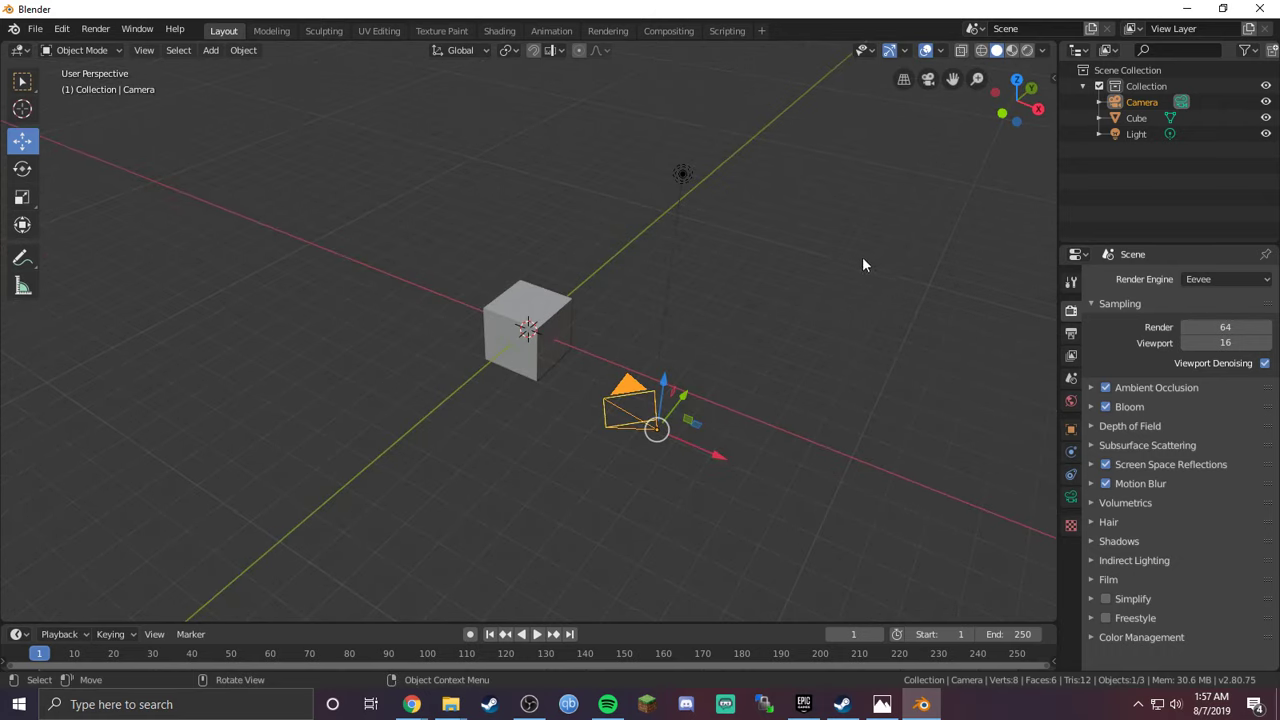
middle_click_drag(894, 285, 557, 226)
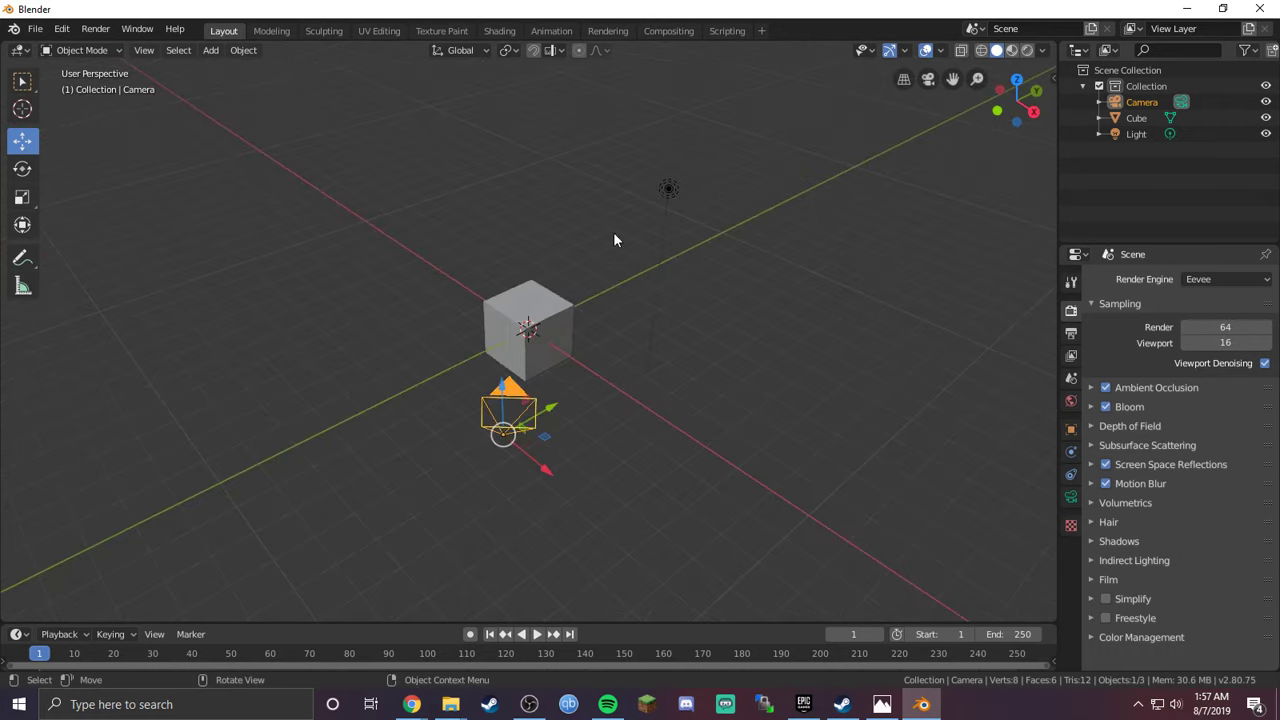
Step: Split the 3D viewport into two side-by-side areas and make the left one a Graph Editor
left_click(134, 30)
left_click_drag(5, 45, 534, 95)
left_click(20, 50)
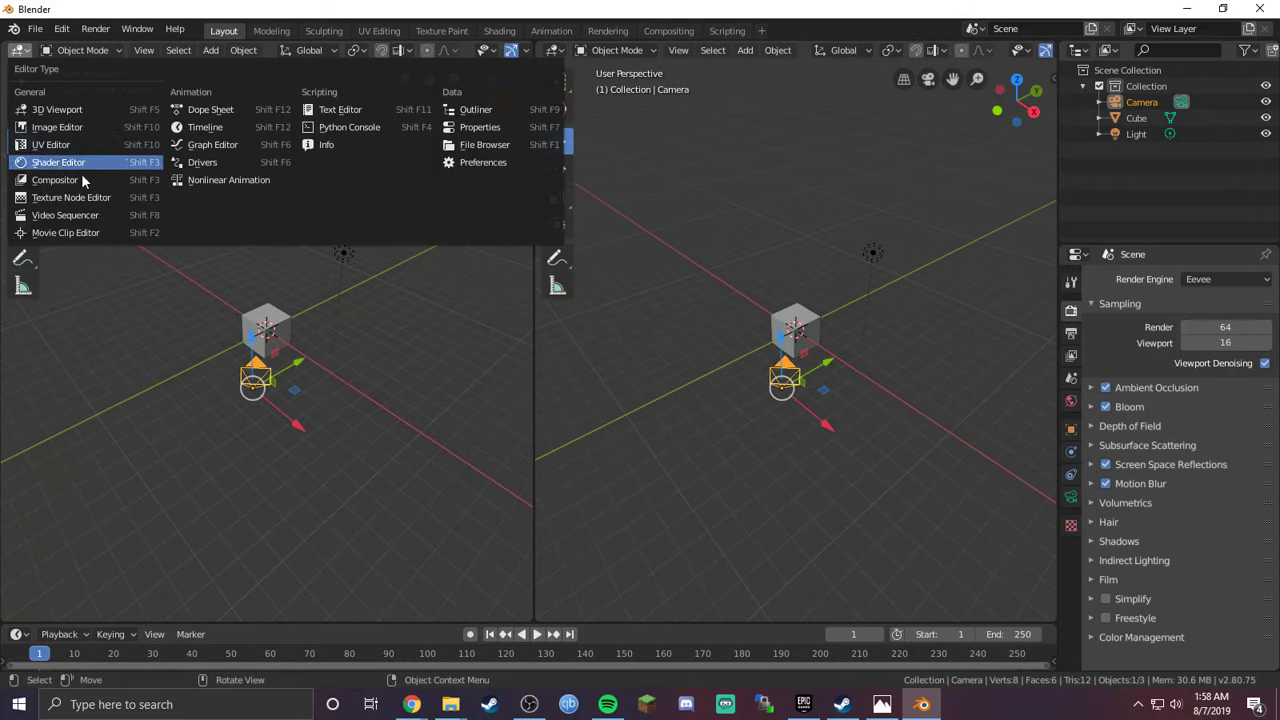
left_click(205, 145)
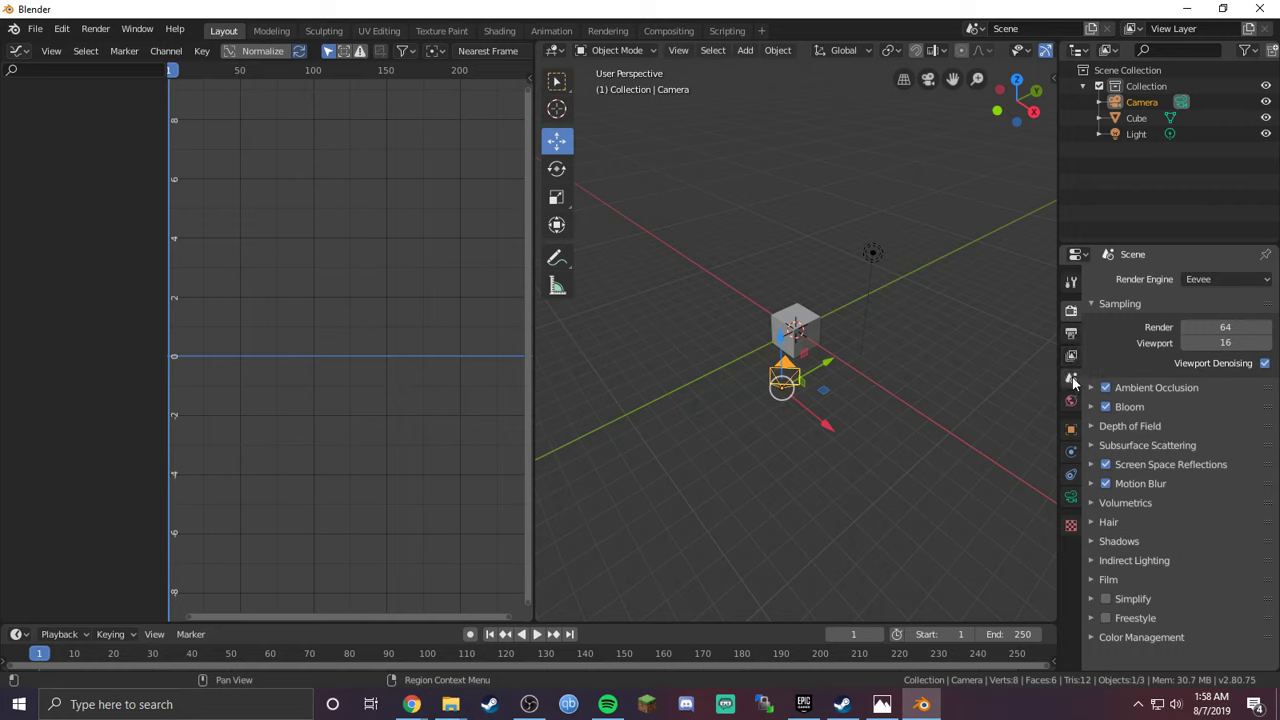
Step: Show the camera's Object Properties, keyframe Location X and Y, then undo those location keys
left_click(1071, 429)
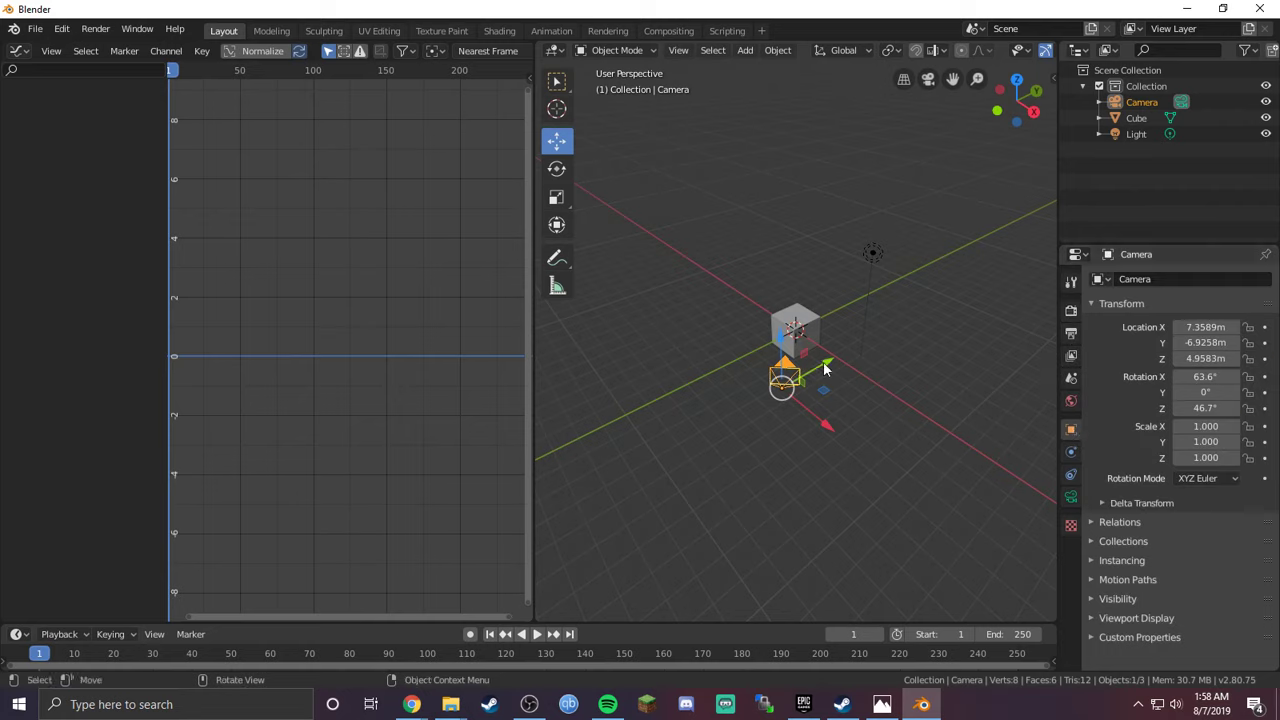
middle_click_drag(845, 362, 1040, 350)
left_click(1265, 327)
left_click(1264, 342)
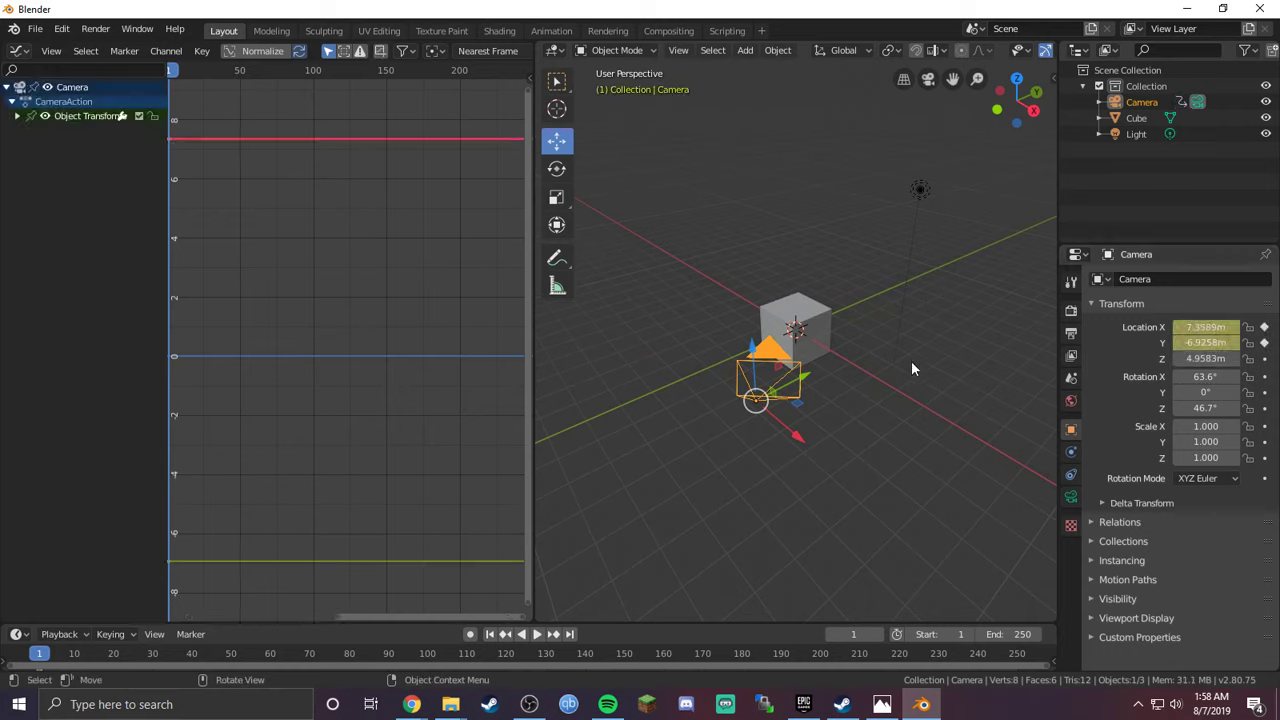
left_click_drag(1205, 358, 1235, 358)
key("Escape")
key("ctrl+z")
key("ctrl+z")
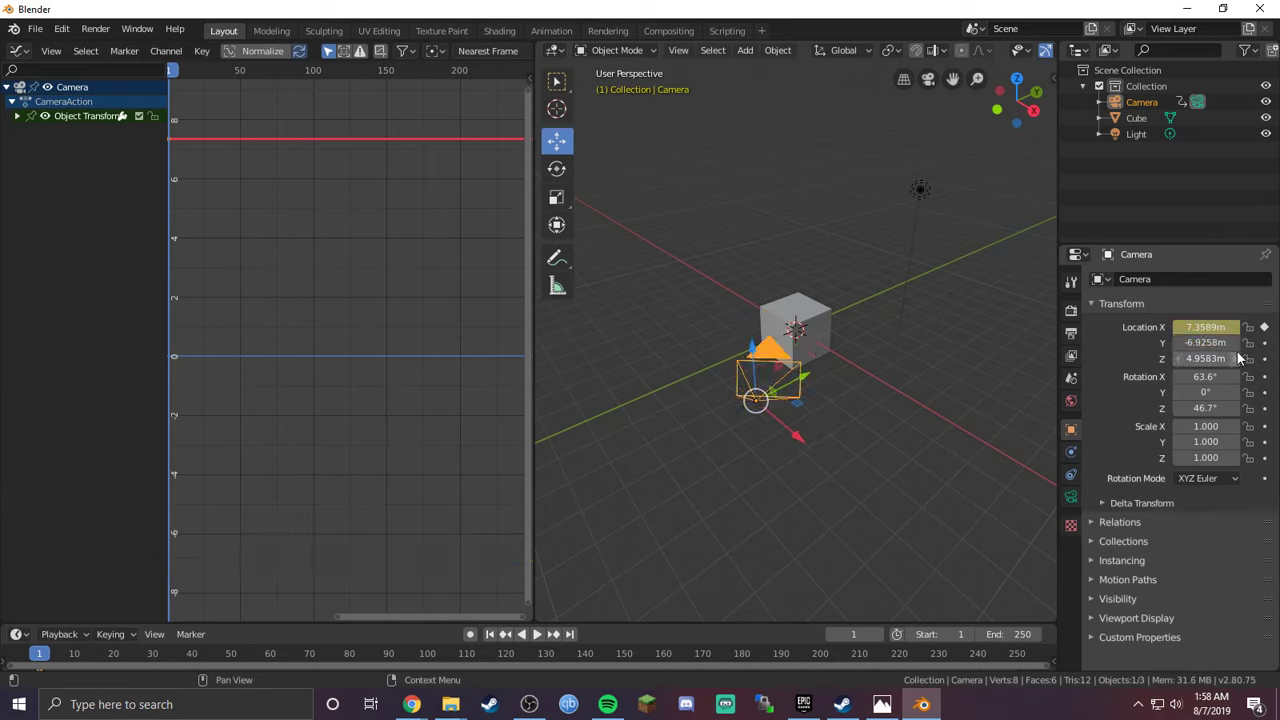
Step: Try setting the camera's Rotation X to 69.4°, then undo the change
left_click(1206, 376)
type("69.4")
key("Return")
key("ctrl+z")
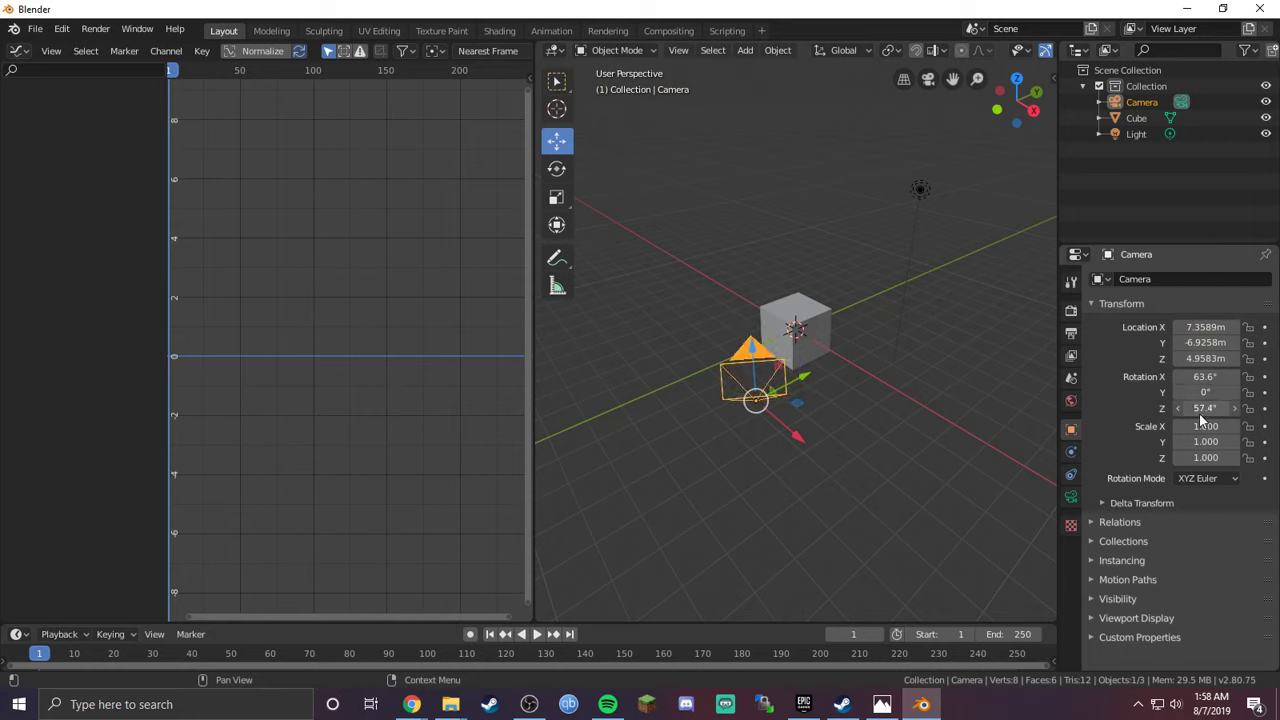
Step: Insert frame-1 keyframes on the camera's Rotation X (63.6°) and Rotation Z (46.7°)
left_click(1264, 376)
left_click(1264, 408)
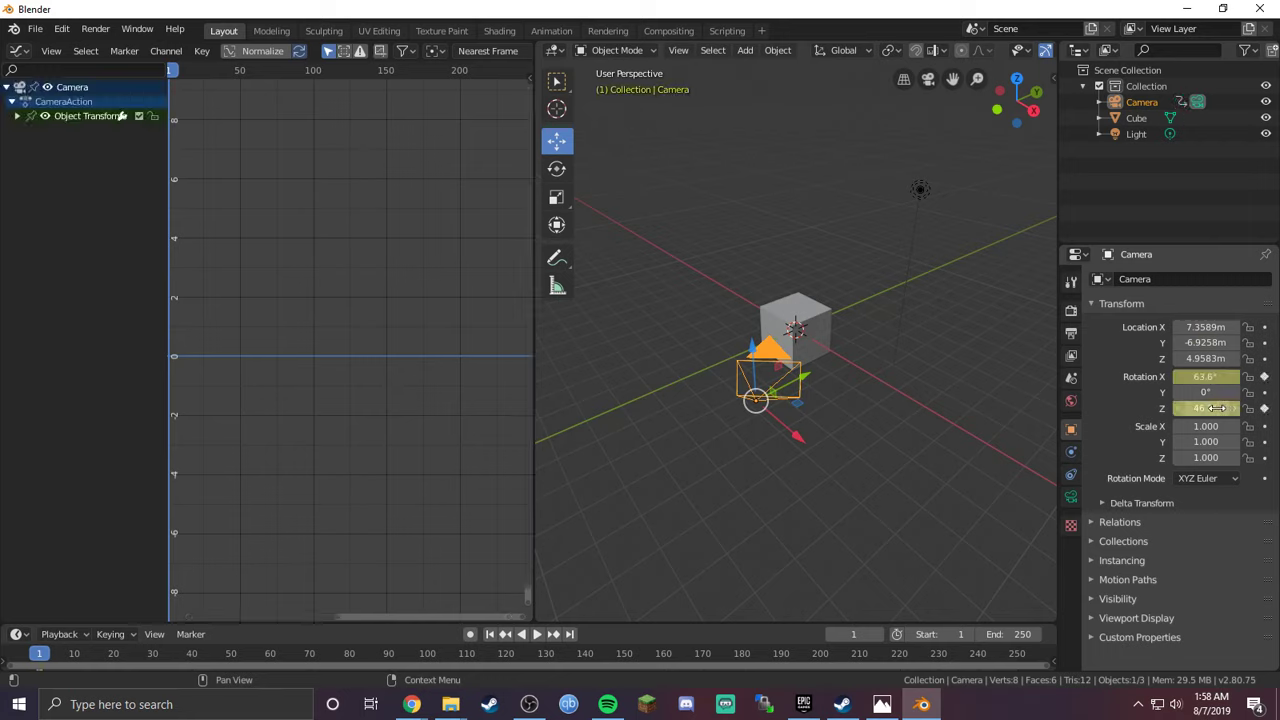
left_click_drag(1215, 408, 1204, 408)
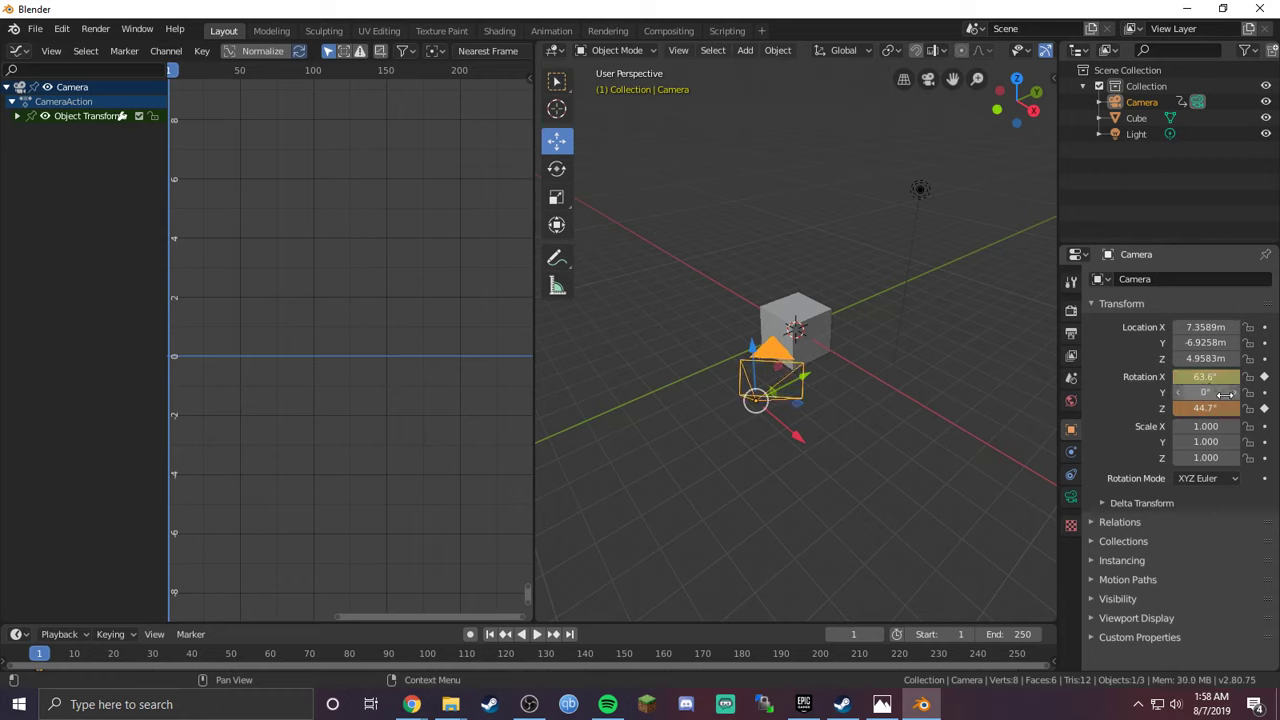
key("Escape")
Step: Expand Object Transforms to list the rotation curves and widen the Graph Editor
middle_click_drag(354, 356, 409, 378)
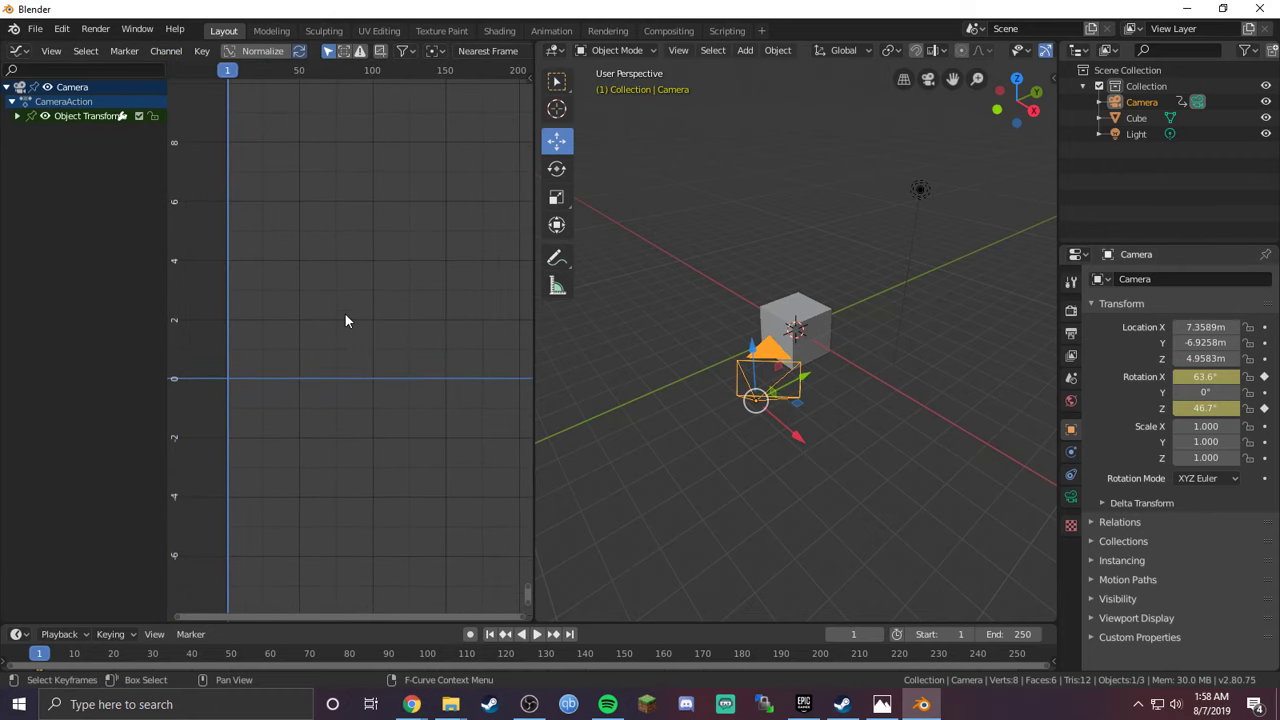
left_click(17, 116)
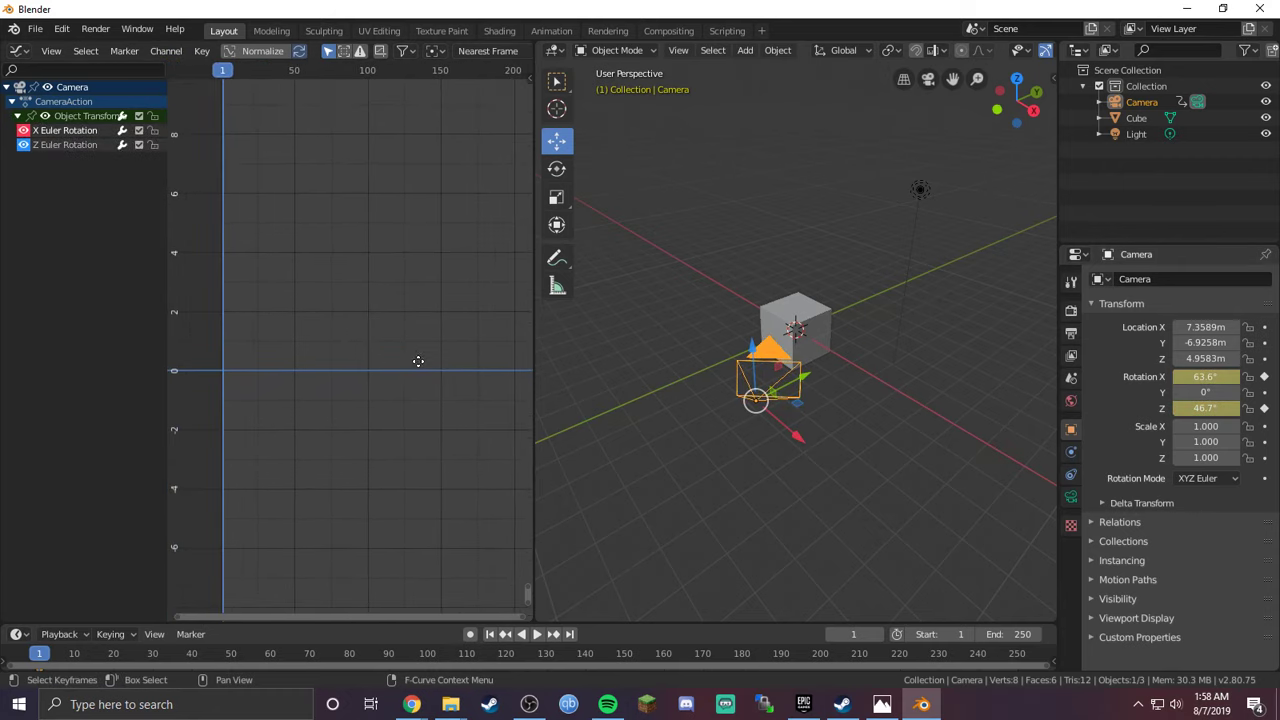
scroll(377, 314, "down", 5)
middle_click_drag(354, 398, 366, 358)
scroll(366, 358, "up", 1)
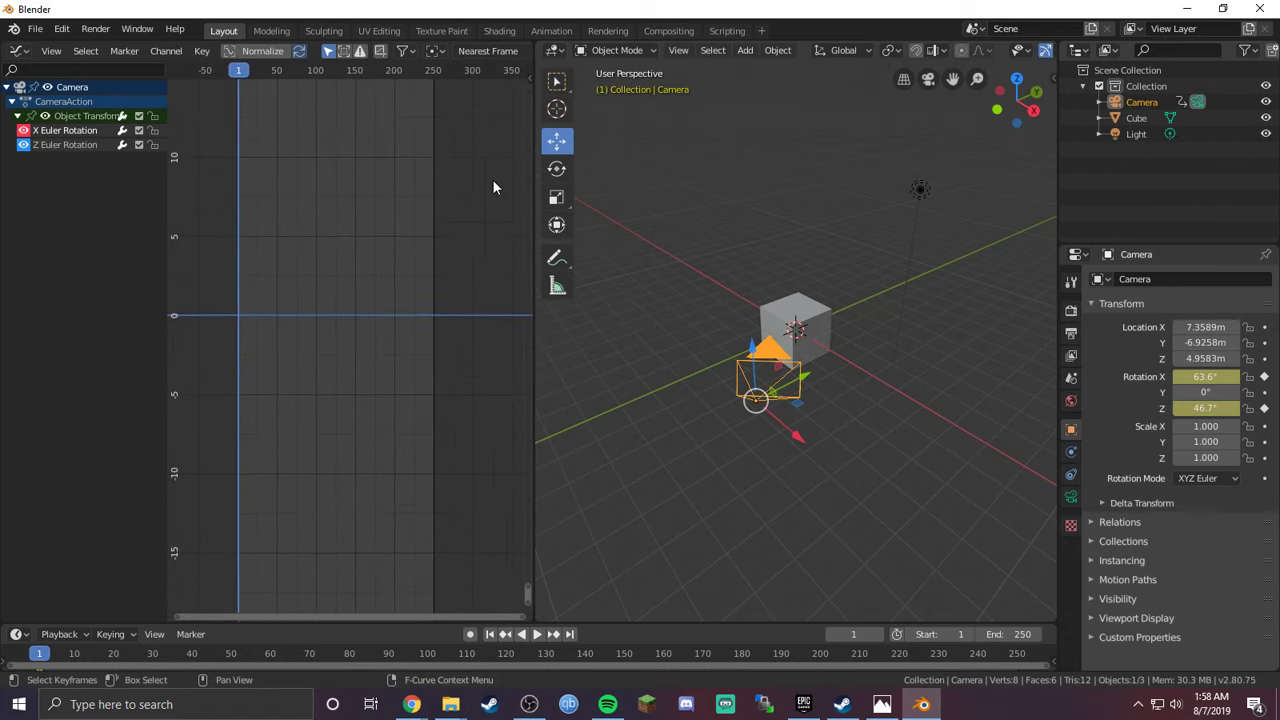
left_click_drag(534, 180, 670, 145)
Step: Open the Graph Editor sidebar showing the X Euler Rotation keyframe at frame 1, 63.6°
key("n")
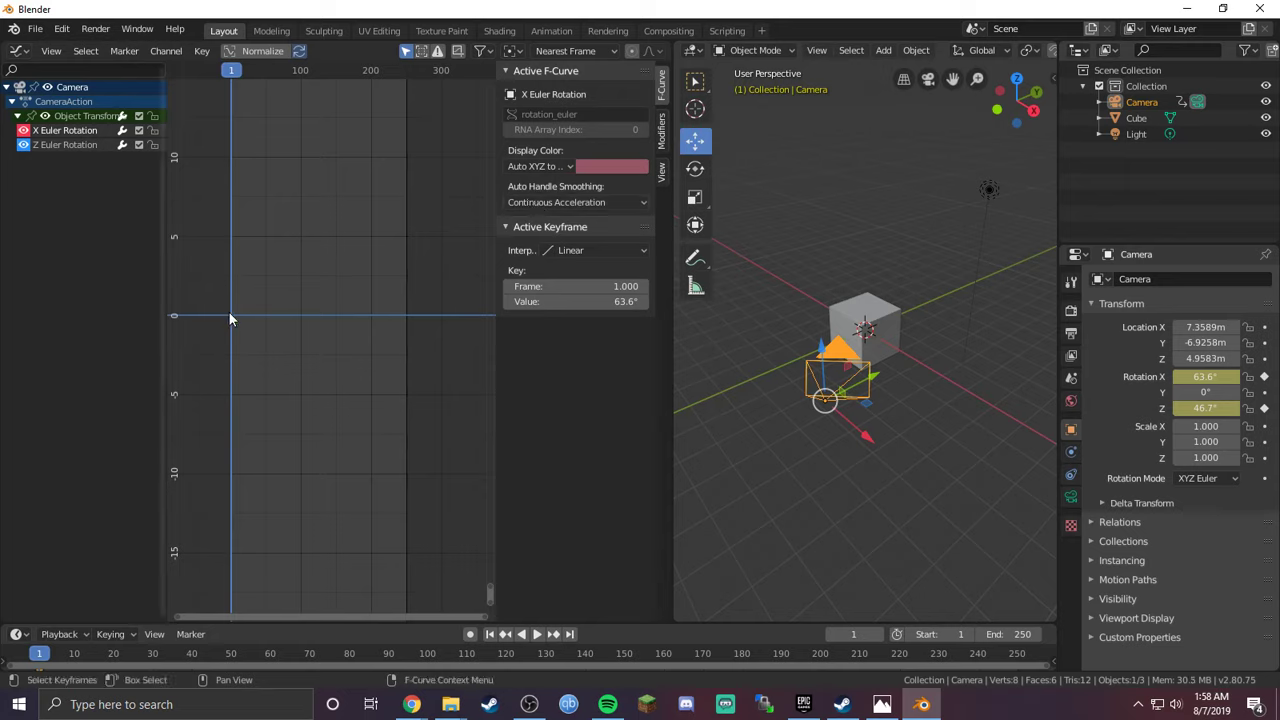
middle_click_drag(266, 440, 333, 432)
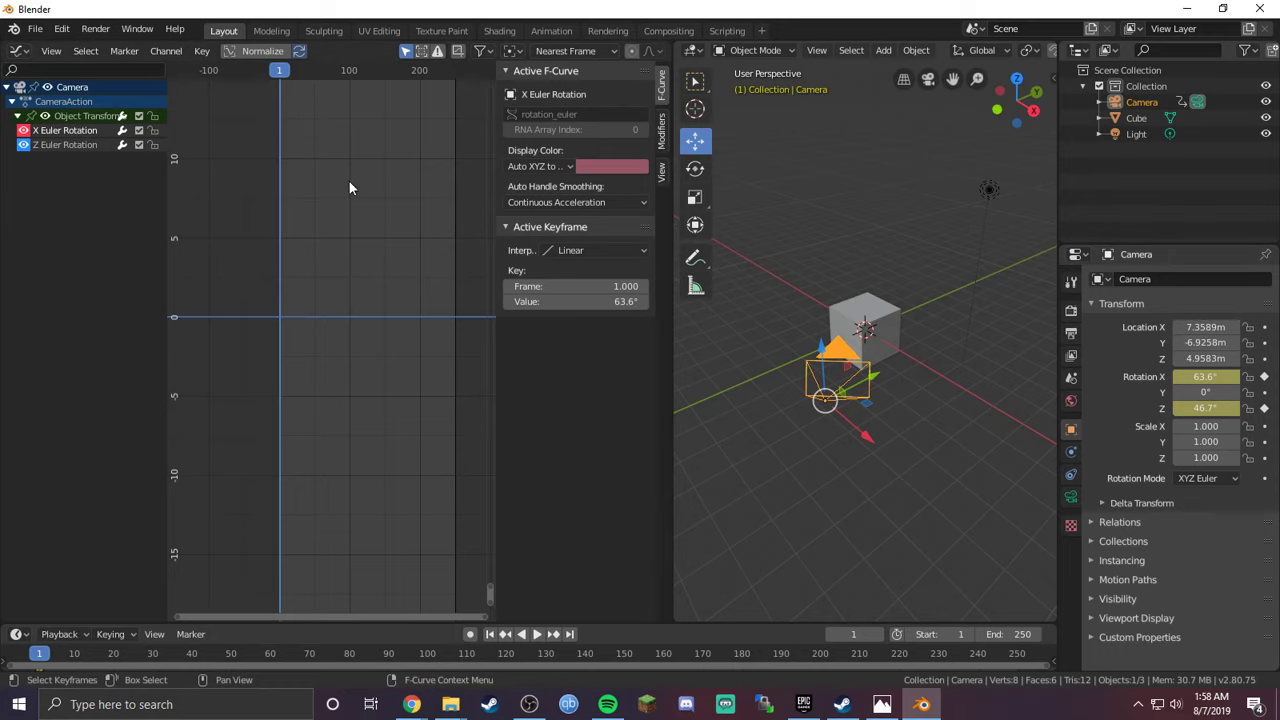
middle_click_drag(349, 181, 323, 248)
scroll(323, 248, "up", 2)
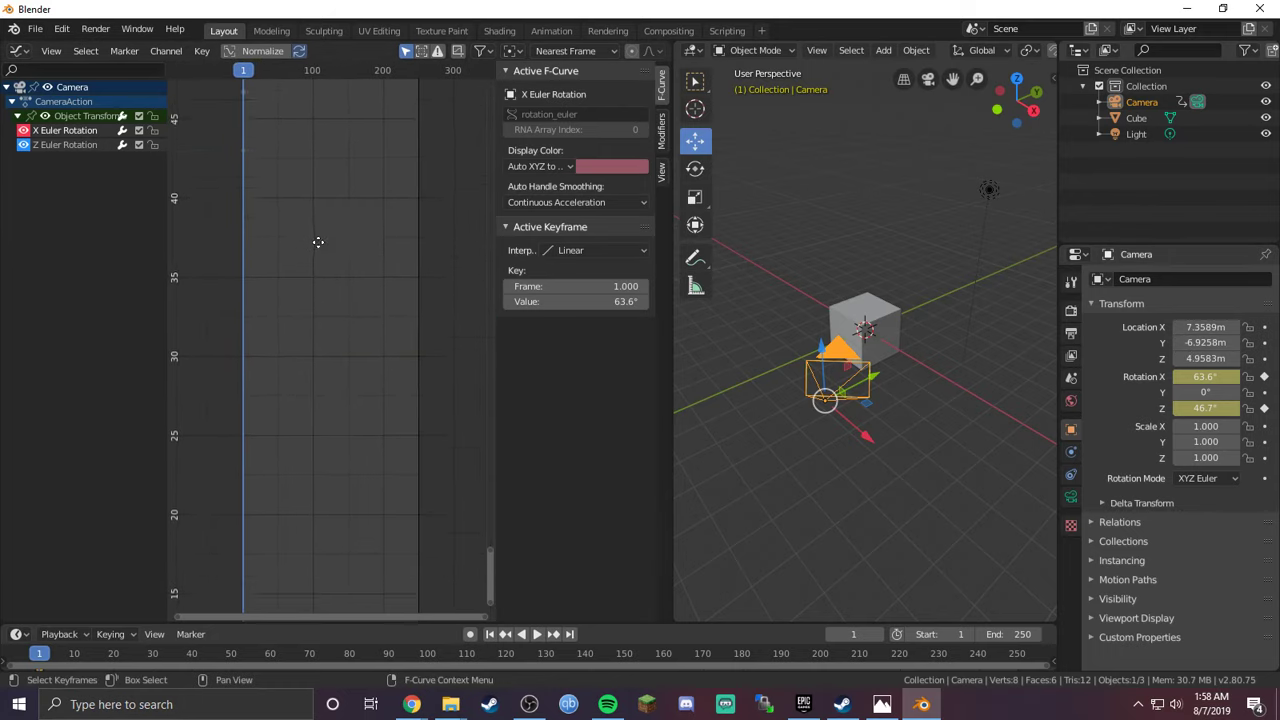
scroll(286, 243, "up", 5, "shift")
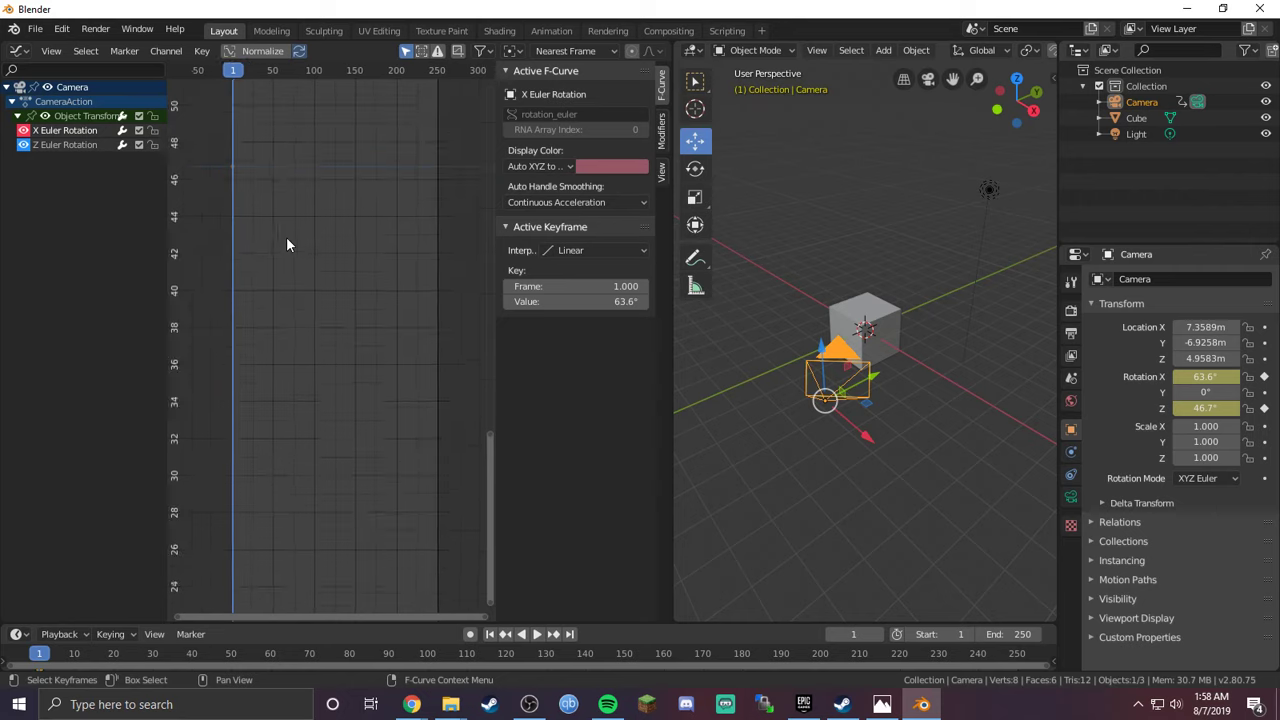
Step: Select the Z Euler Rotation curve and add a Noise modifier to it
left_click(230, 240)
scroll(337, 303, "up", 2)
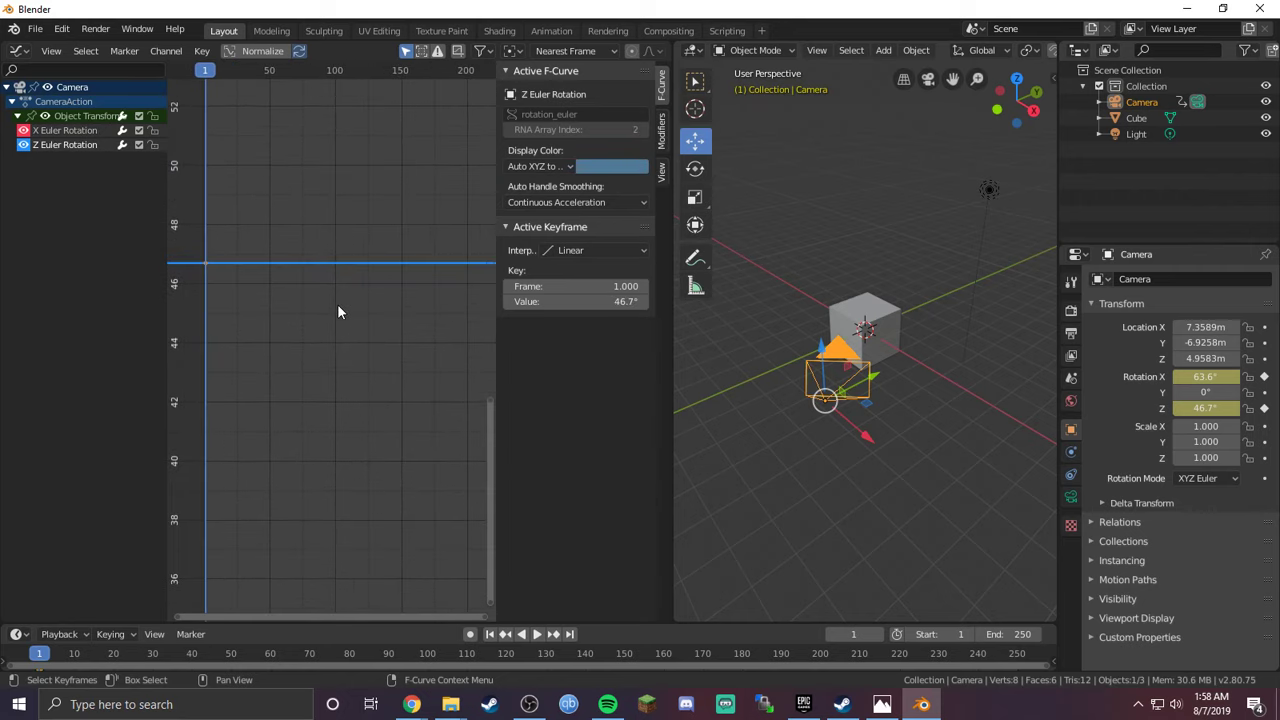
middle_click_drag(337, 303, 352, 324)
left_click(660, 140)
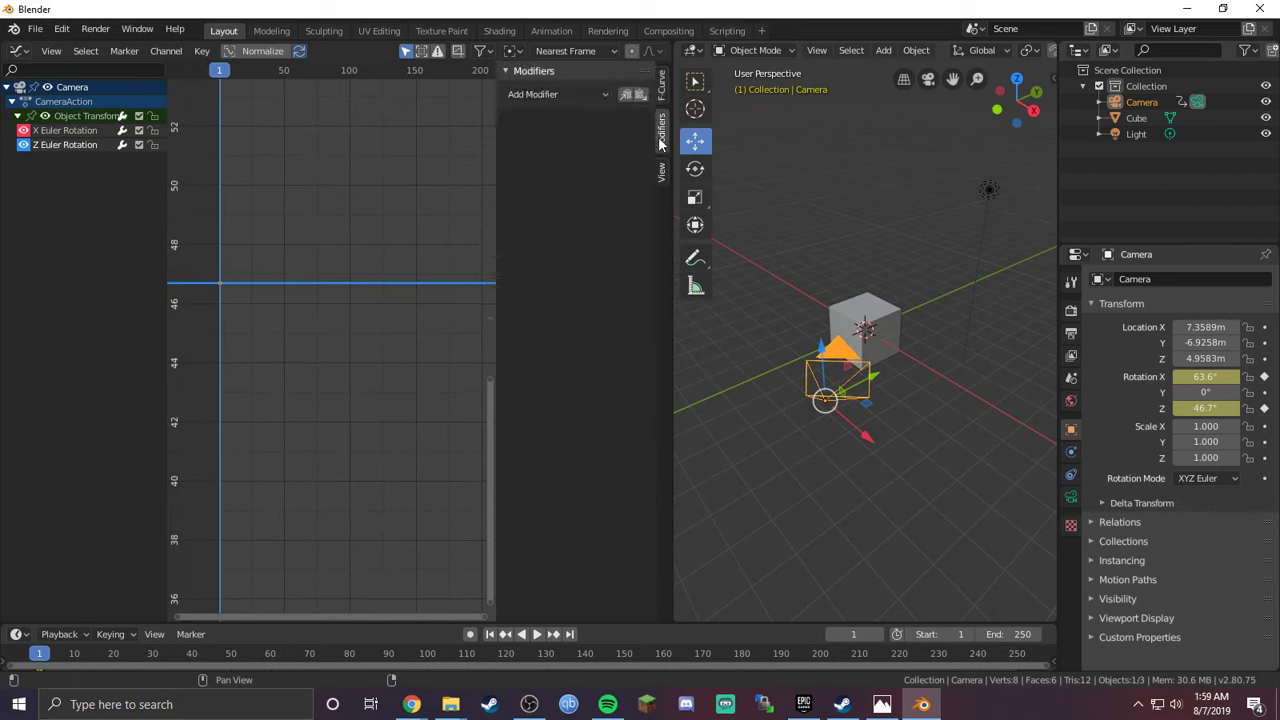
left_click(560, 100)
left_click(535, 180)
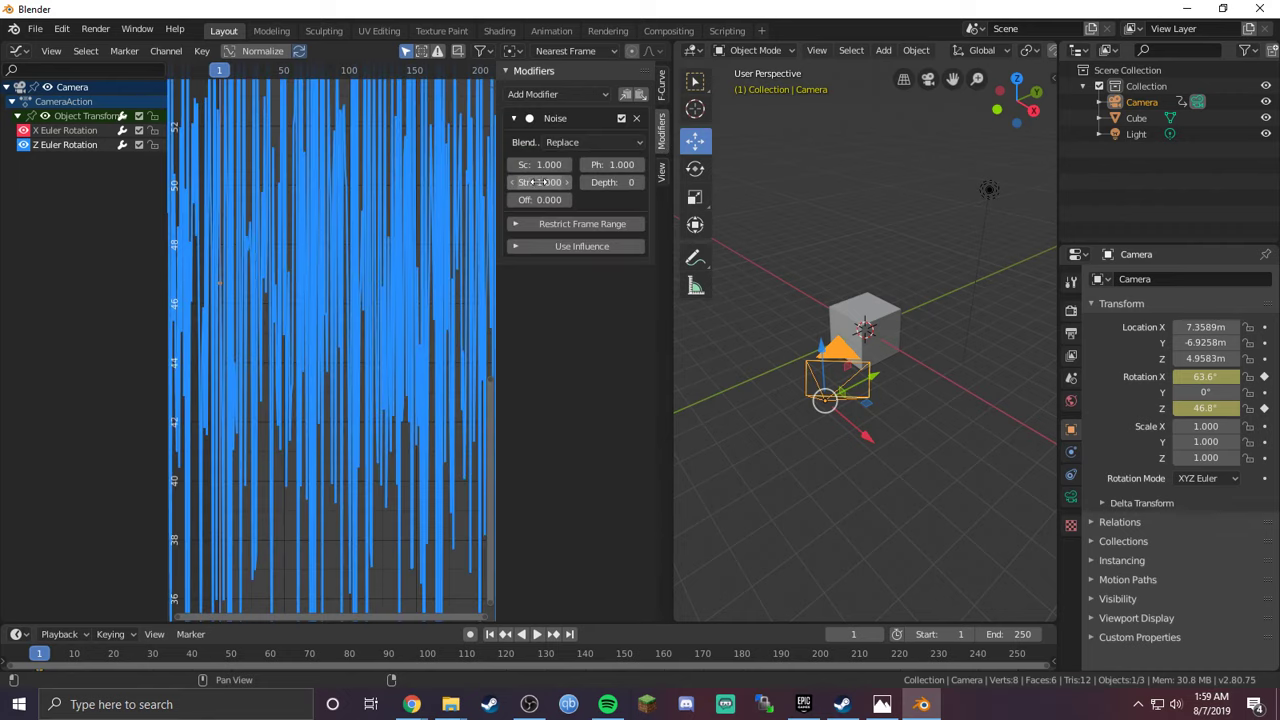
Step: Set the Z curve's Noise Scale to 56.6 and Strength to 0.02
scroll(421, 221, "down", 3)
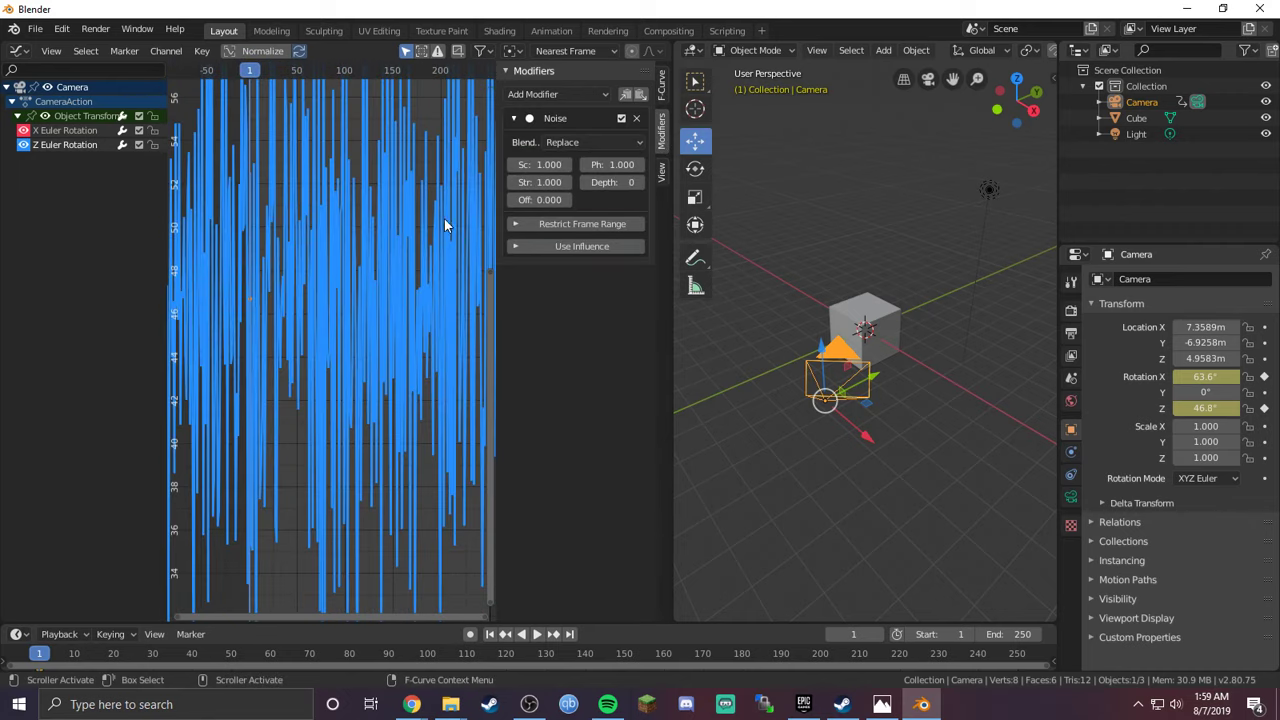
left_click_drag(540, 174, 690, 164)
left_click_drag(540, 182, 470, 182)
scroll(306, 240, "down", 3)
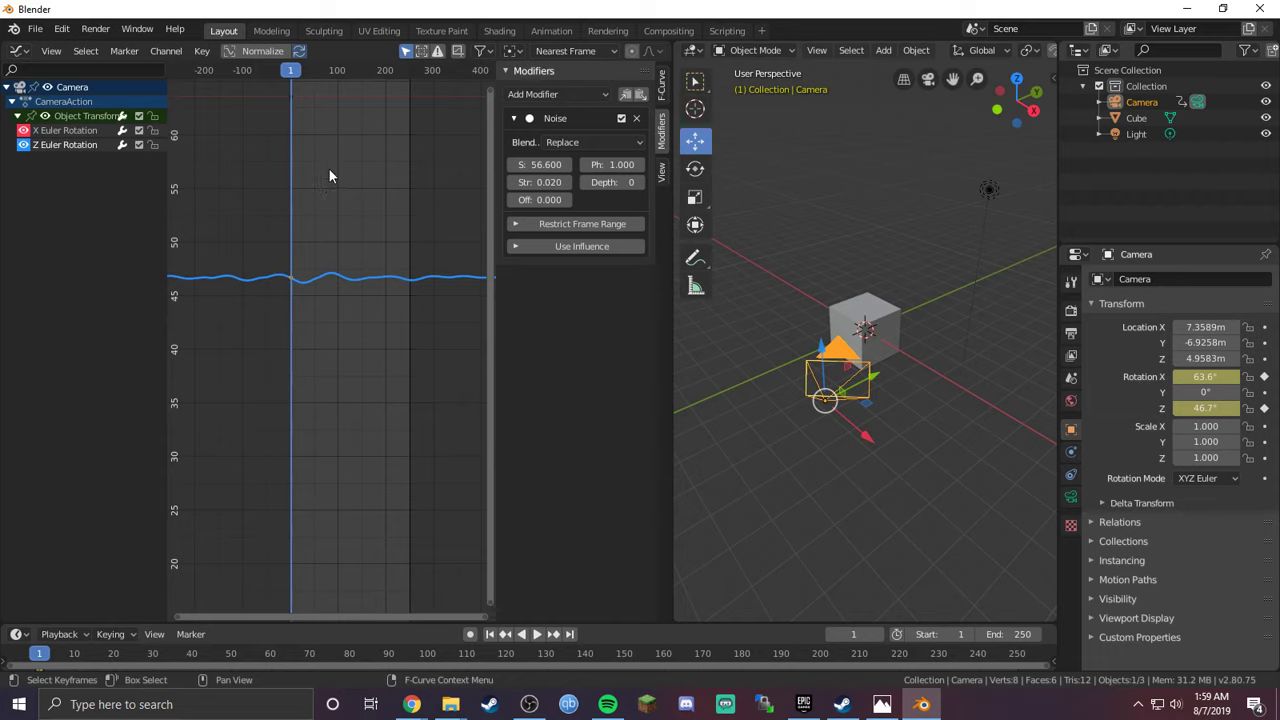
middle_click_drag(332, 167, 331, 262)
Step: Add a Noise modifier to the X Euler Rotation curve with Scale 56.24 and Strength 0.04
left_click(288, 195)
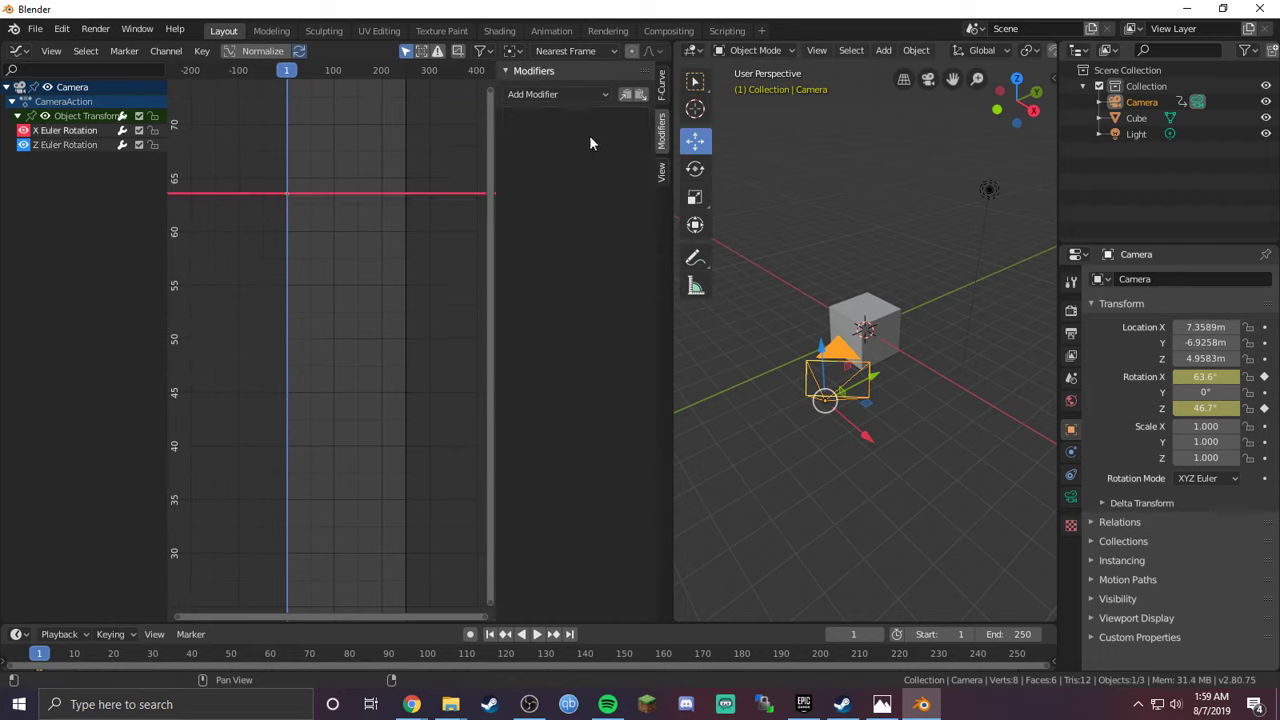
left_click(568, 94)
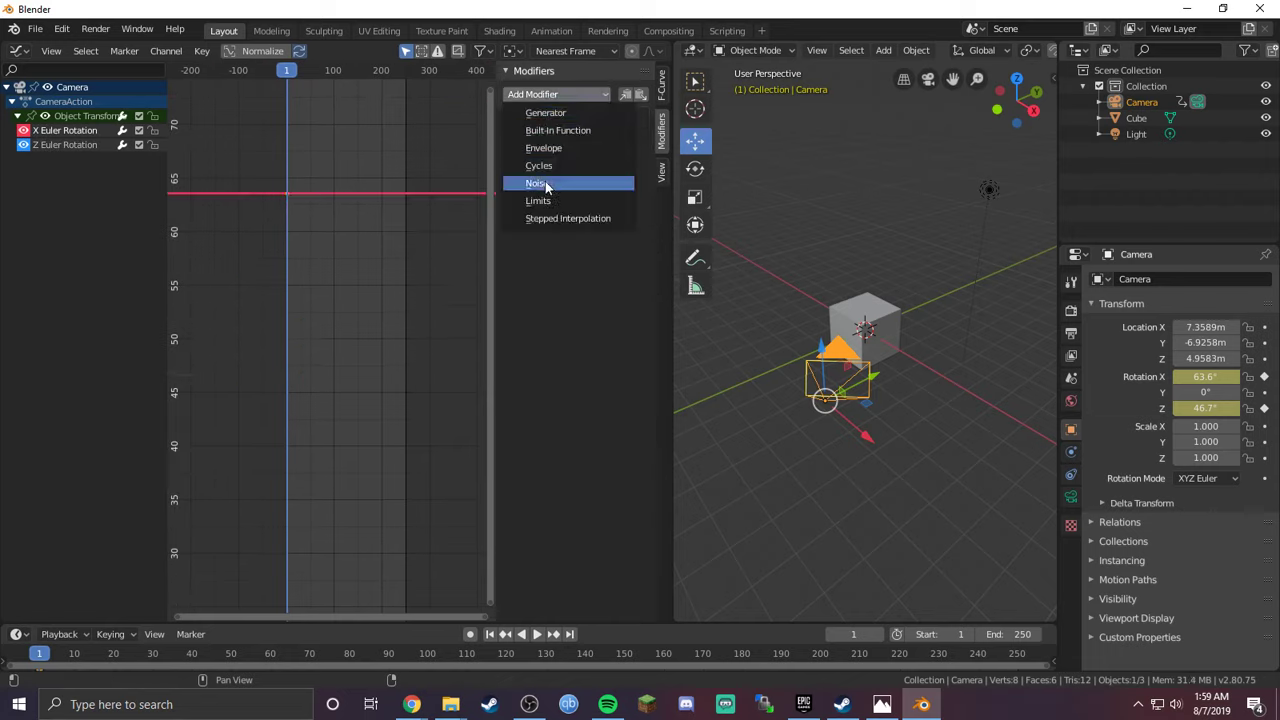
left_click(545, 184)
left_click_drag(540, 164, 716, 164)
left_click_drag(548, 182, 472, 182)
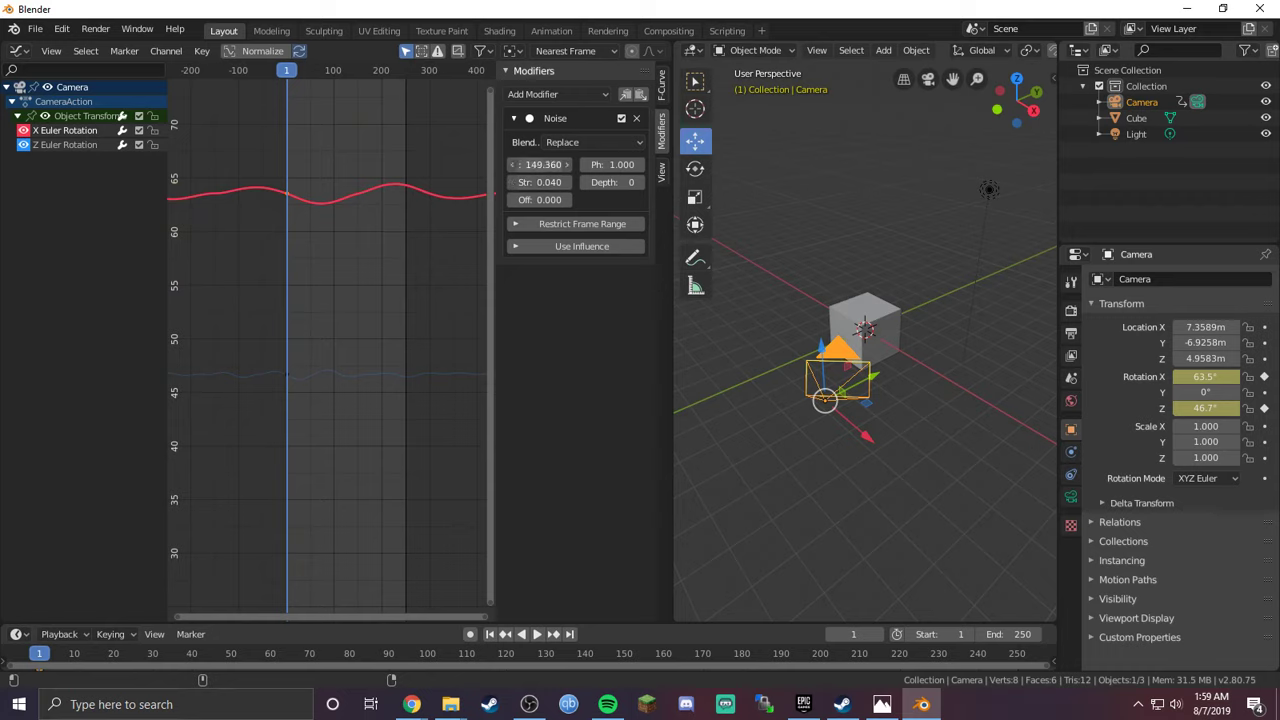
left_click_drag(540, 164, 498, 164)
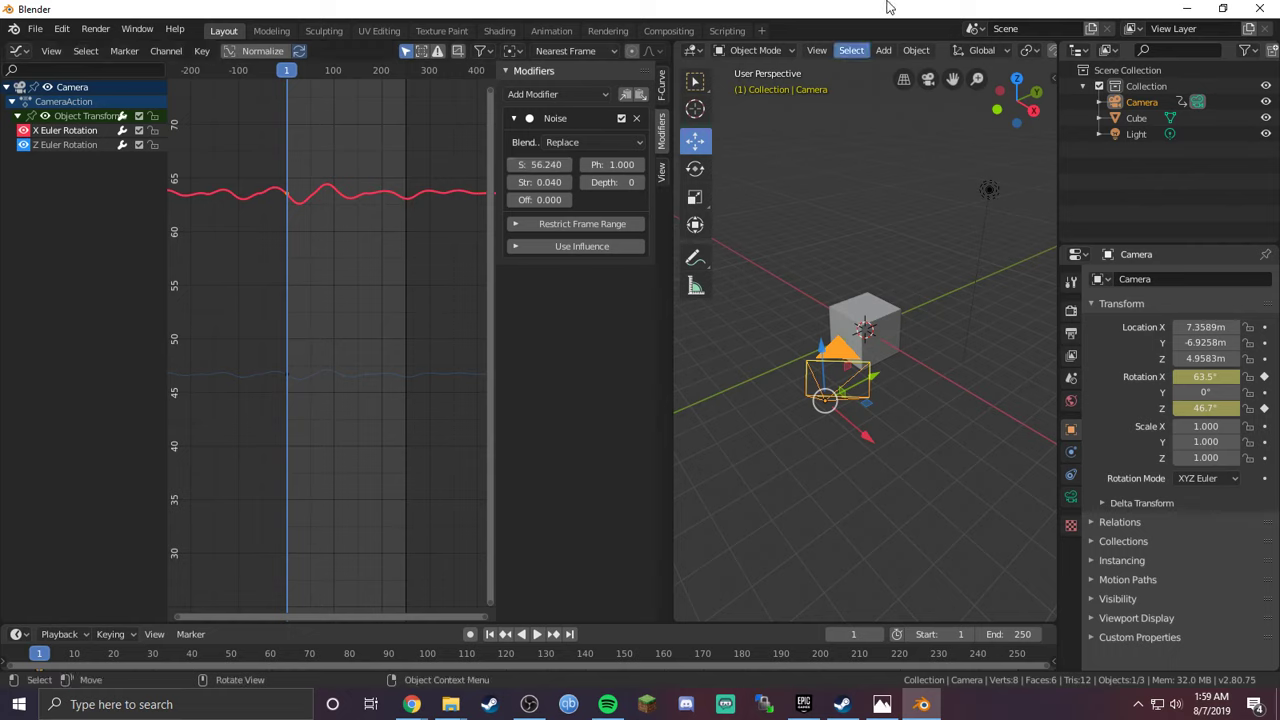
Step: Look through the camera, play the animation to preview the shake, then rewind to the start
key("z")
key("Escape")
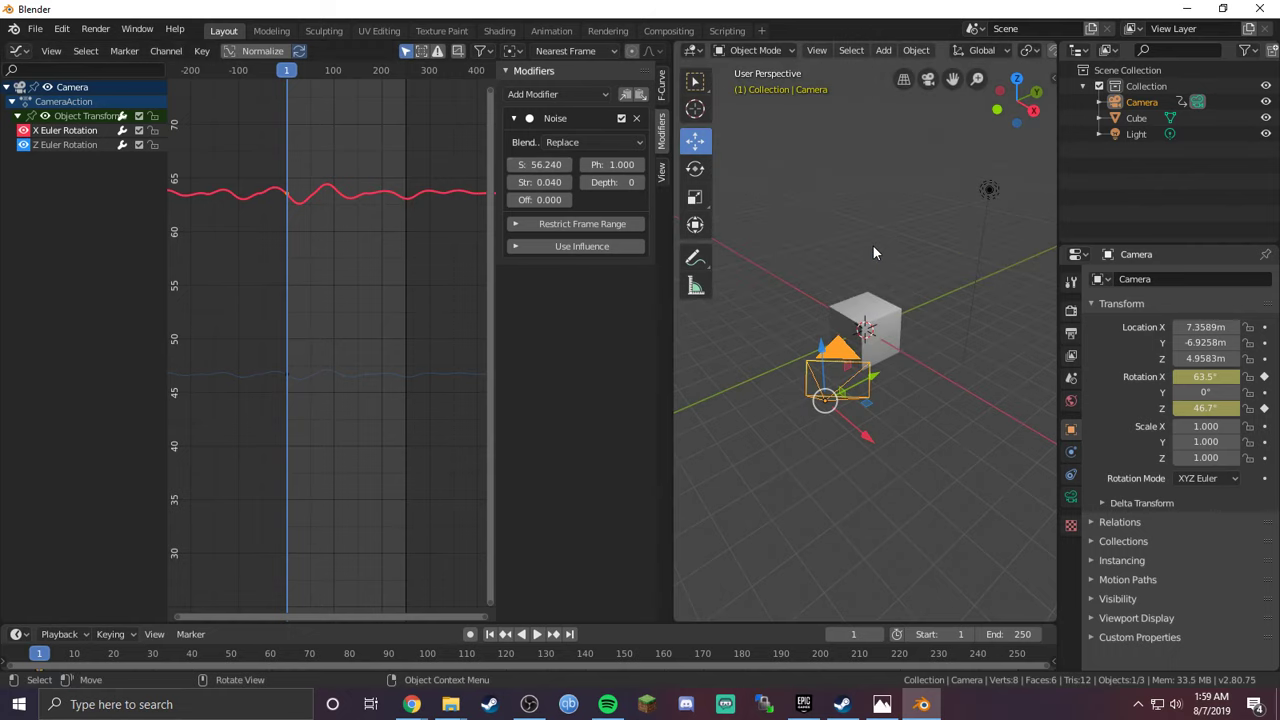
key("KP_0")
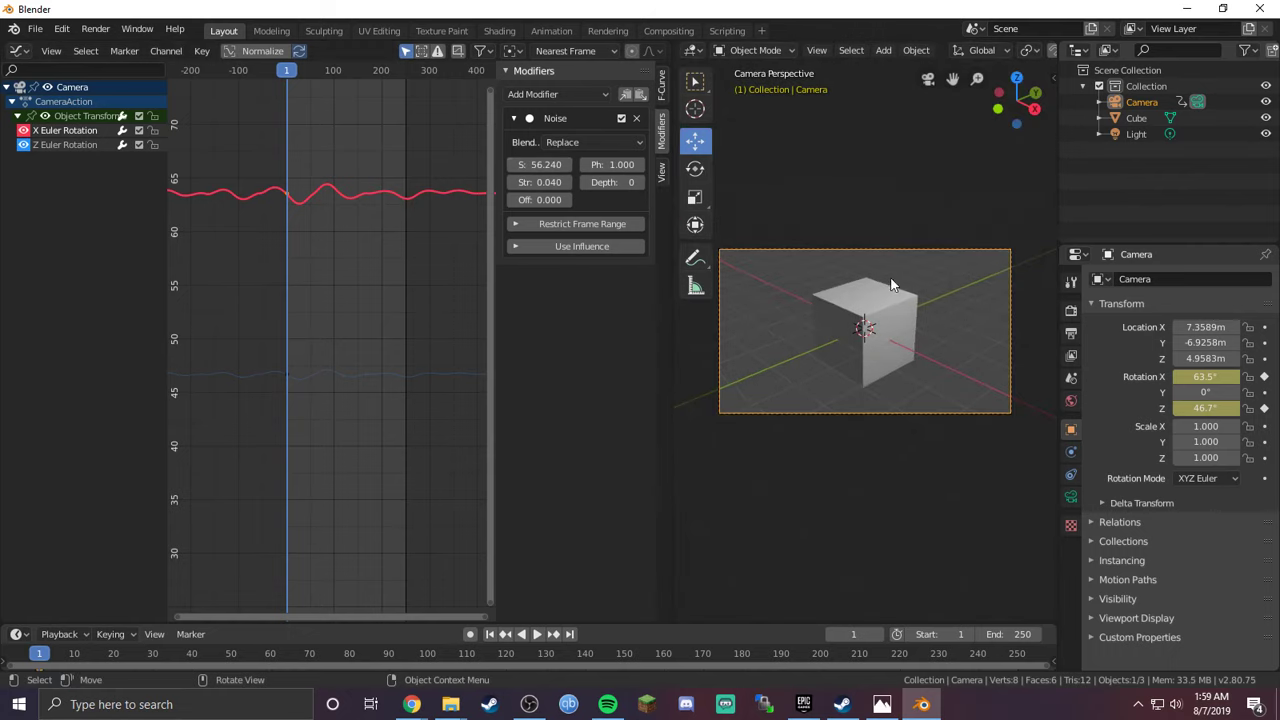
key("space")
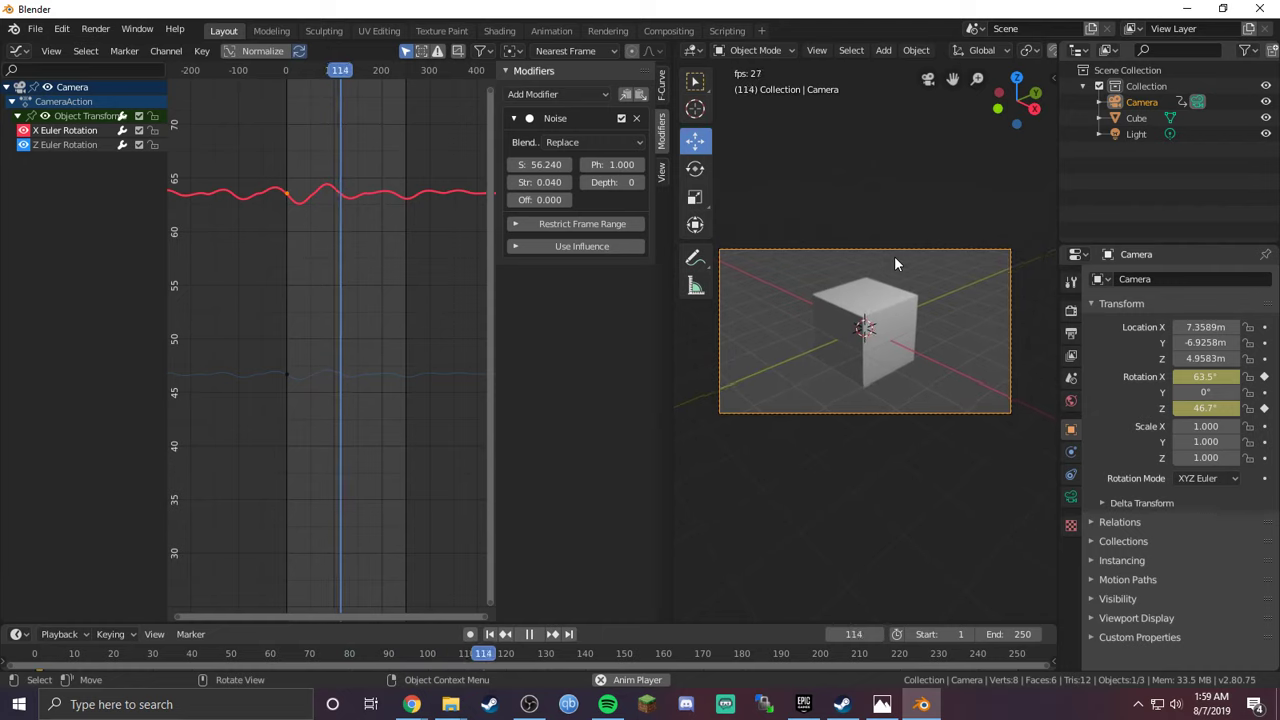
key("space")
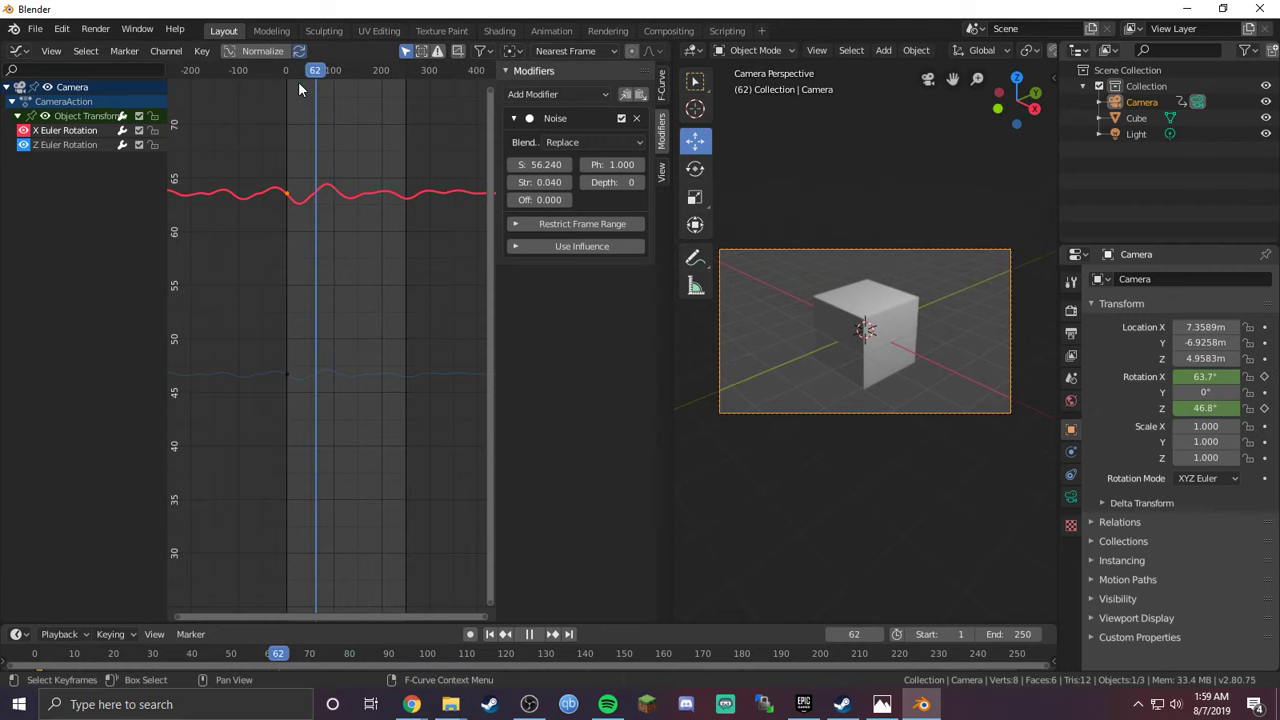
left_click_drag(296, 83, 285, 87)
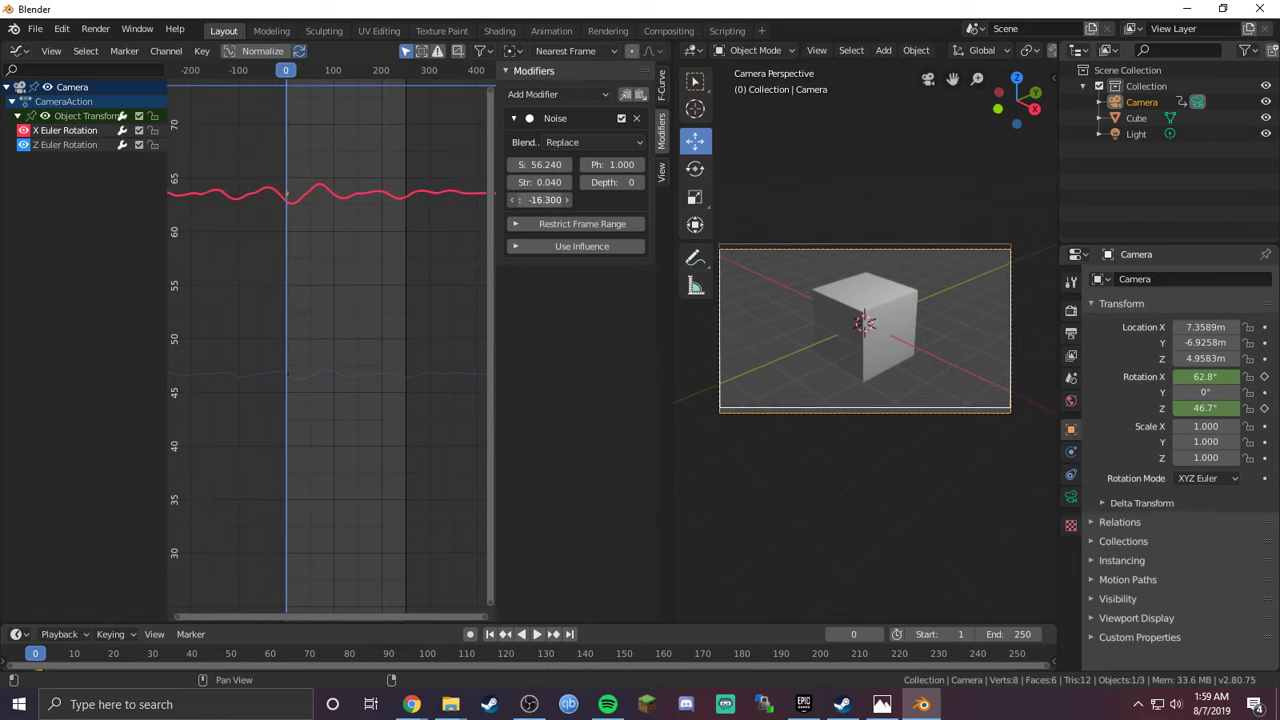
Step: Shift the X noise Offset to -206.2 and the Z noise Offset to 95, then replay
left_click_drag(540, 199, 480, 199)
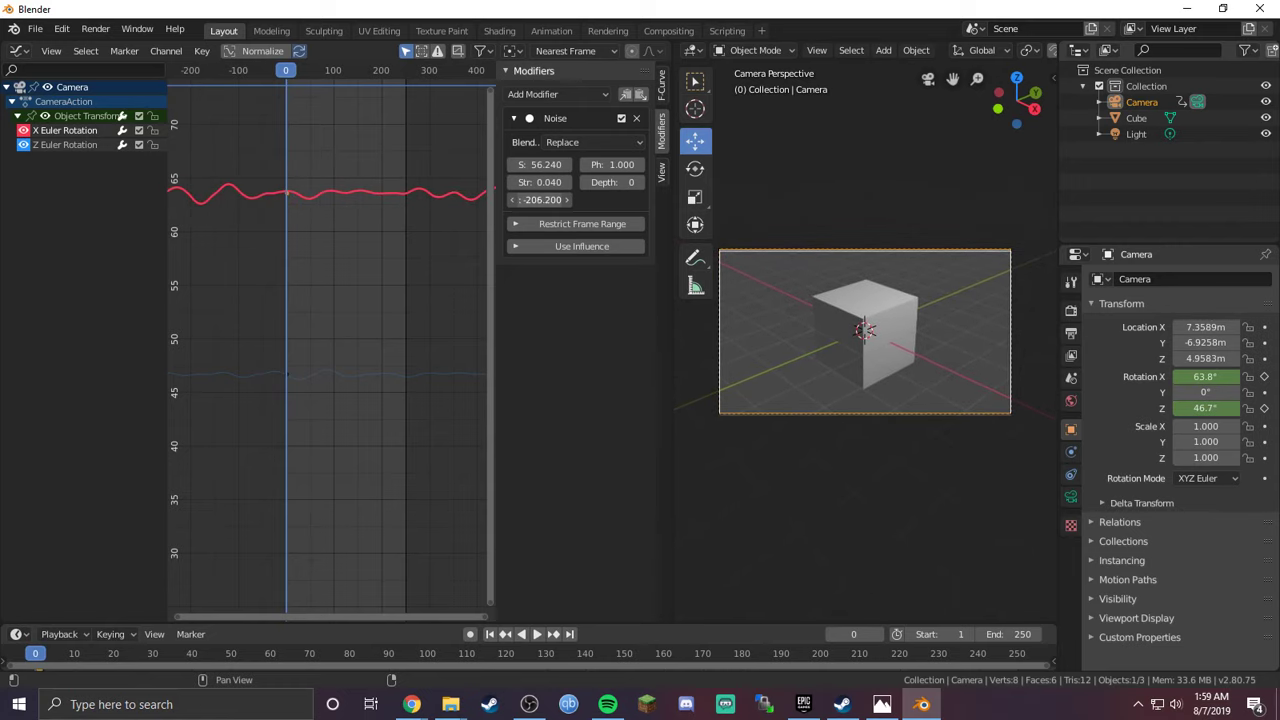
left_click(286, 375)
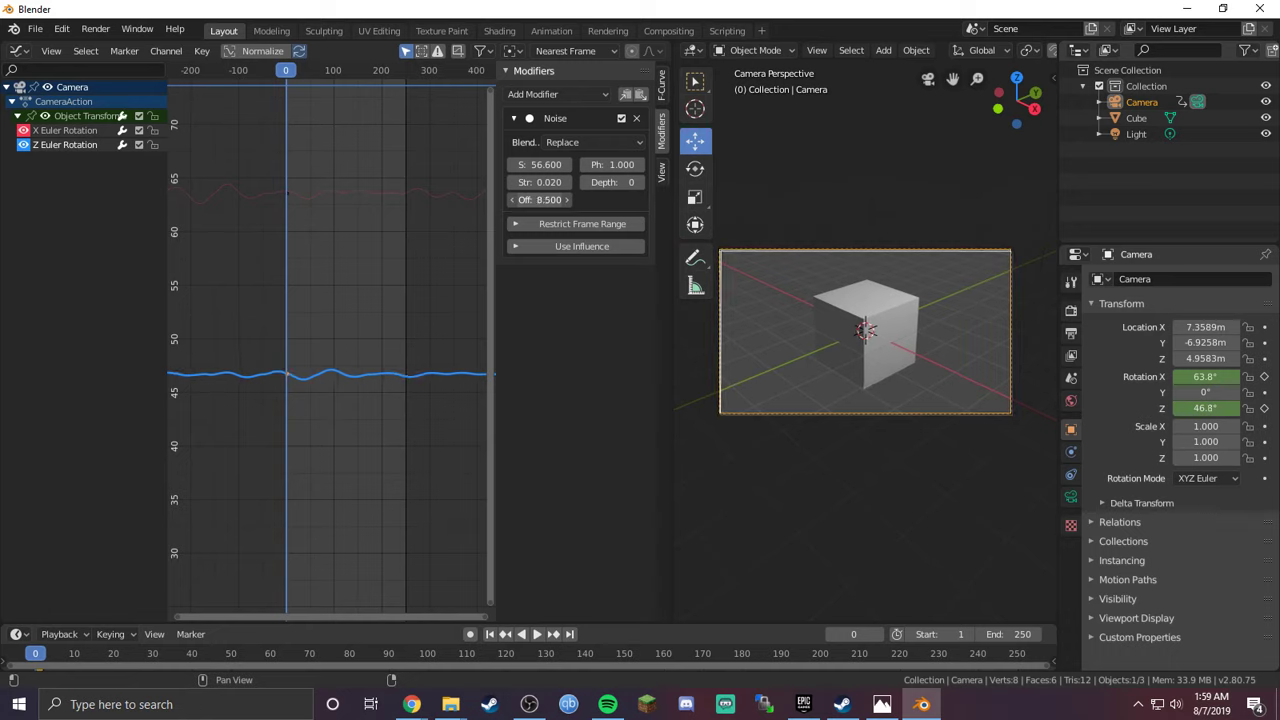
left_click_drag(540, 199, 570, 199)
key("space")
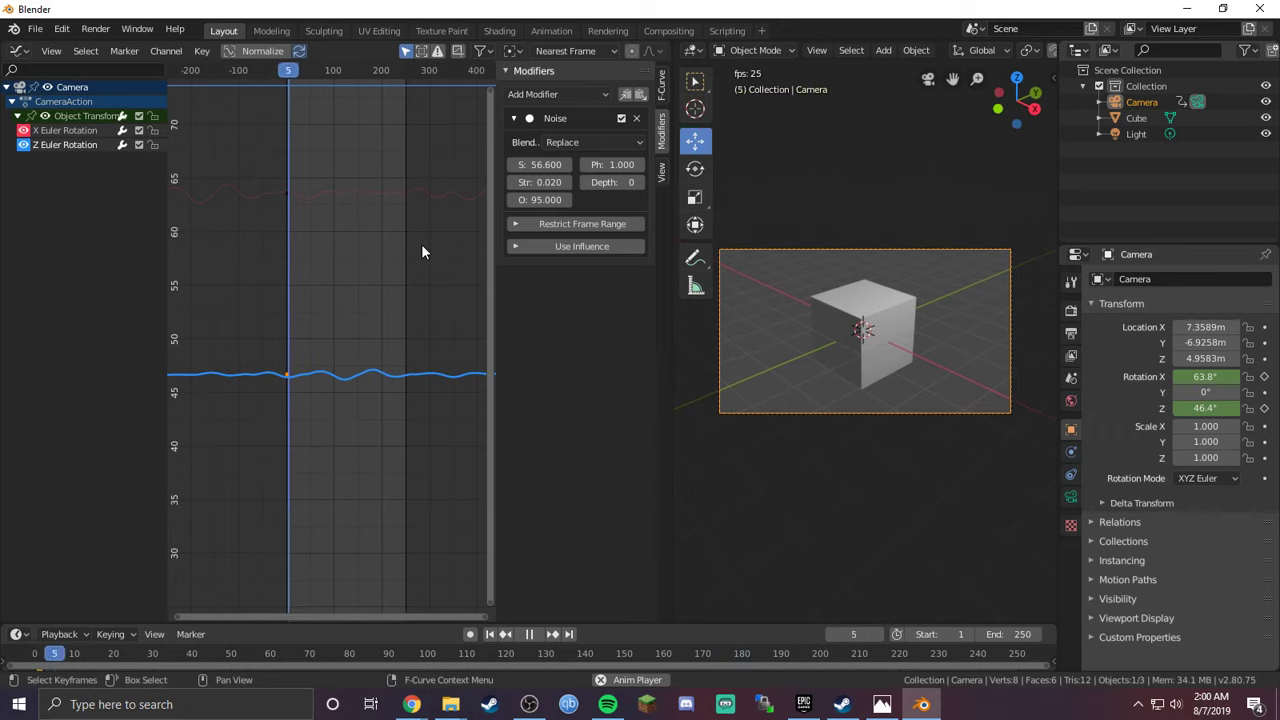
Step: Stop playback, rewind to frame 0, and raise the Z rotation noise strength to 0.1 while lowering its scale
key("space")
left_click(309, 77)
left_click_drag(309, 77, 277, 80)
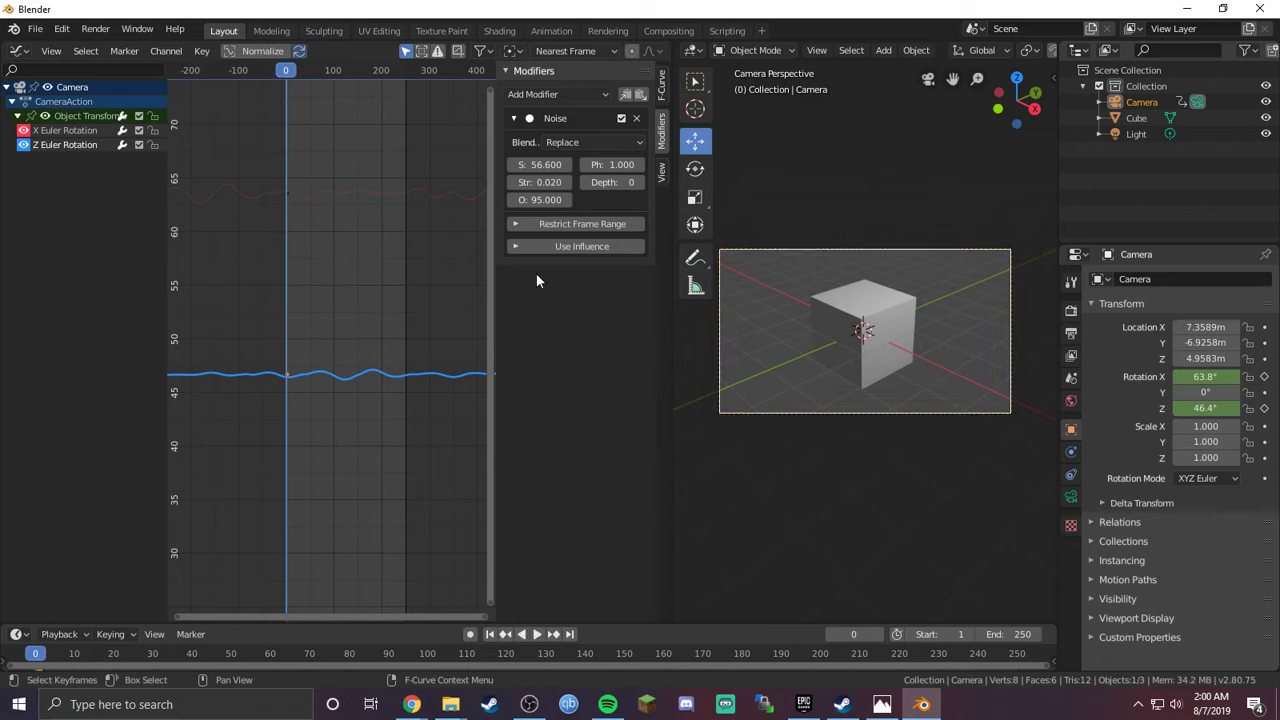
left_click_drag(540, 182, 560, 182)
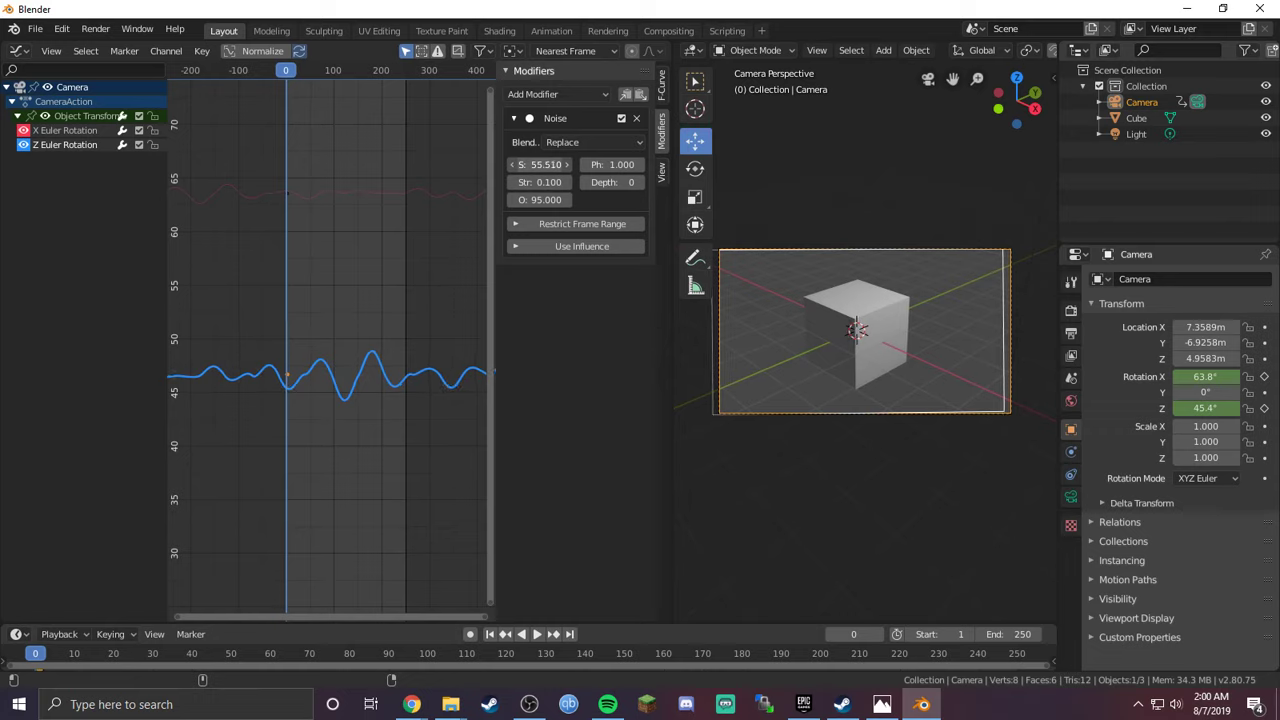
left_click_drag(540, 164, 228, 193)
Step: Give the X Euler Rotation noise scale 19.360, strength 0.120 and offset -246.700, then play it back
left_click(286, 193)
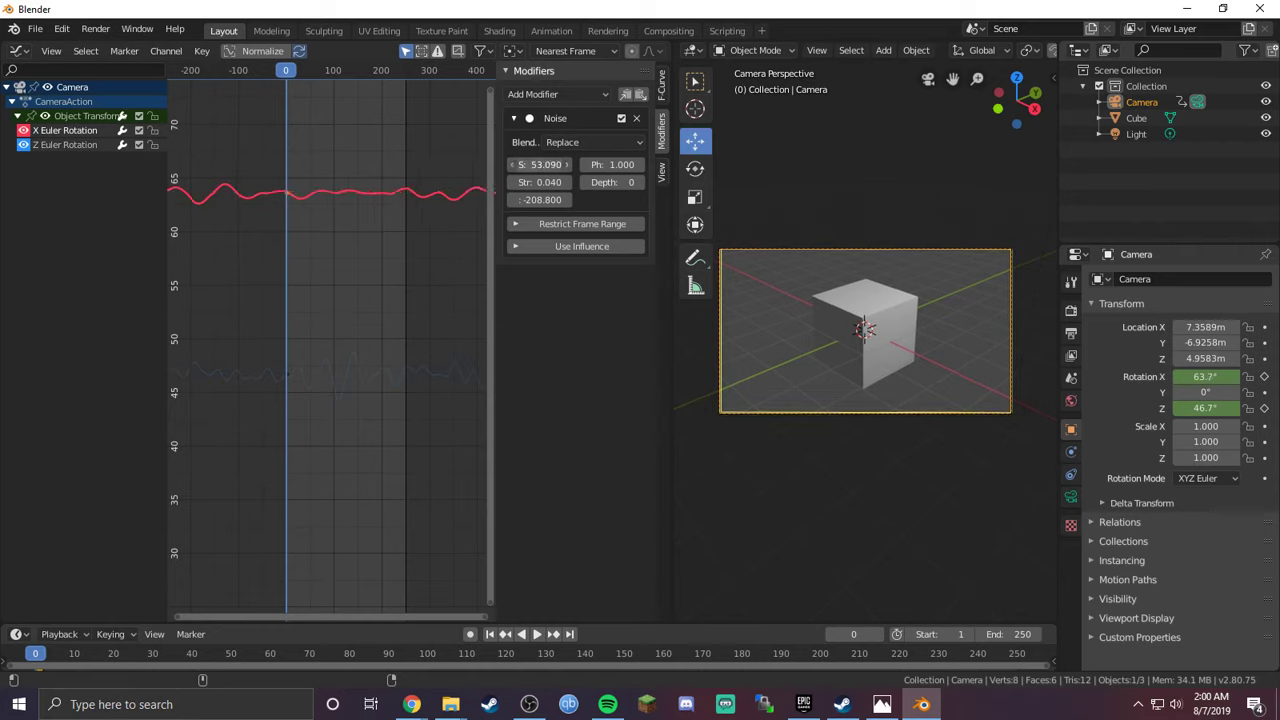
left_click_drag(540, 164, 560, 182)
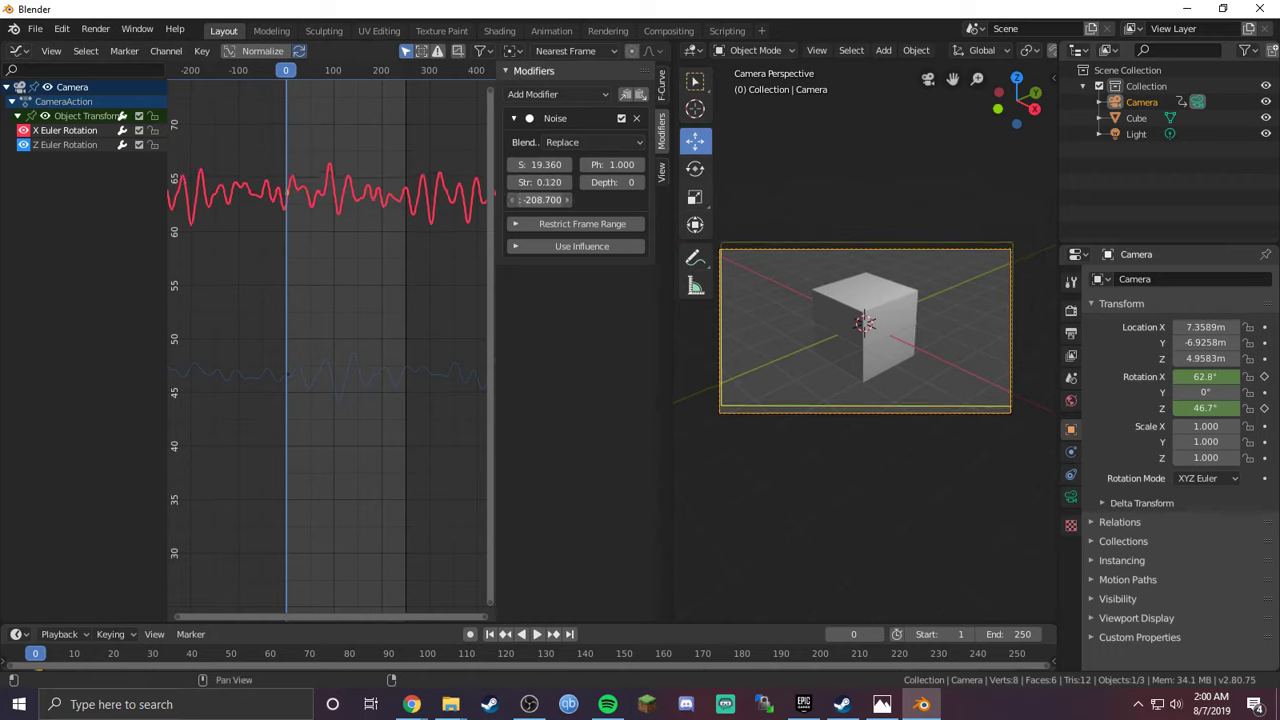
mouse_move(540, 199)
left_mouse_down()
mouse_move(520, 199)
mouse_move(560, 199)
left_mouse_up()
key("space")
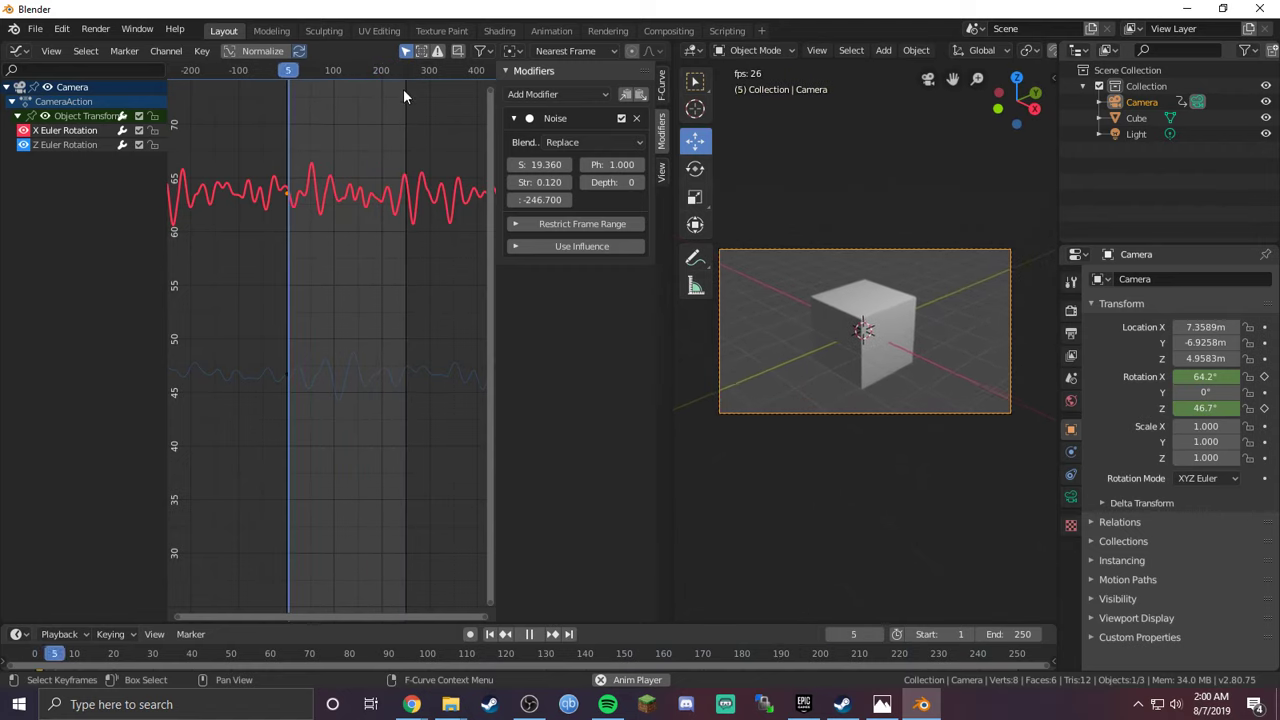
Step: Raise the X rotation noise strength to 0.320 and set the Z rotation noise offset to 18.800
left_click(283, 69)
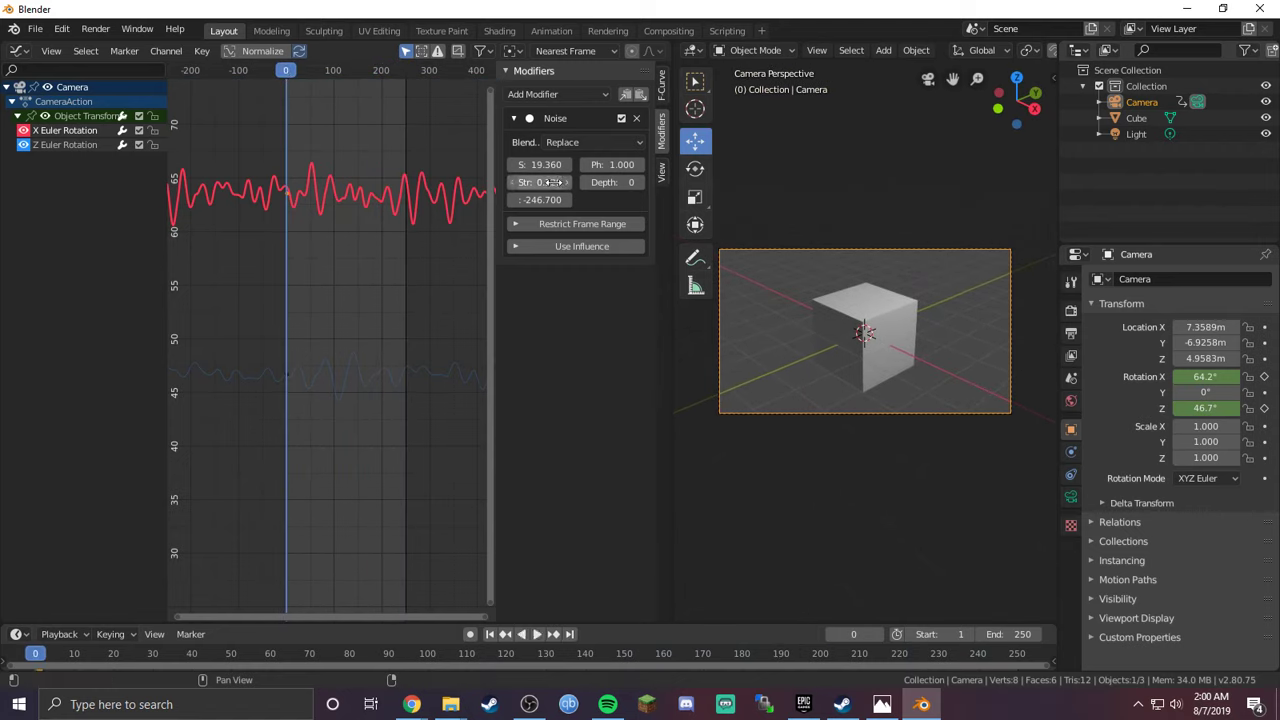
left_click_drag(540, 182, 492, 199)
left_click(282, 380)
key("space")
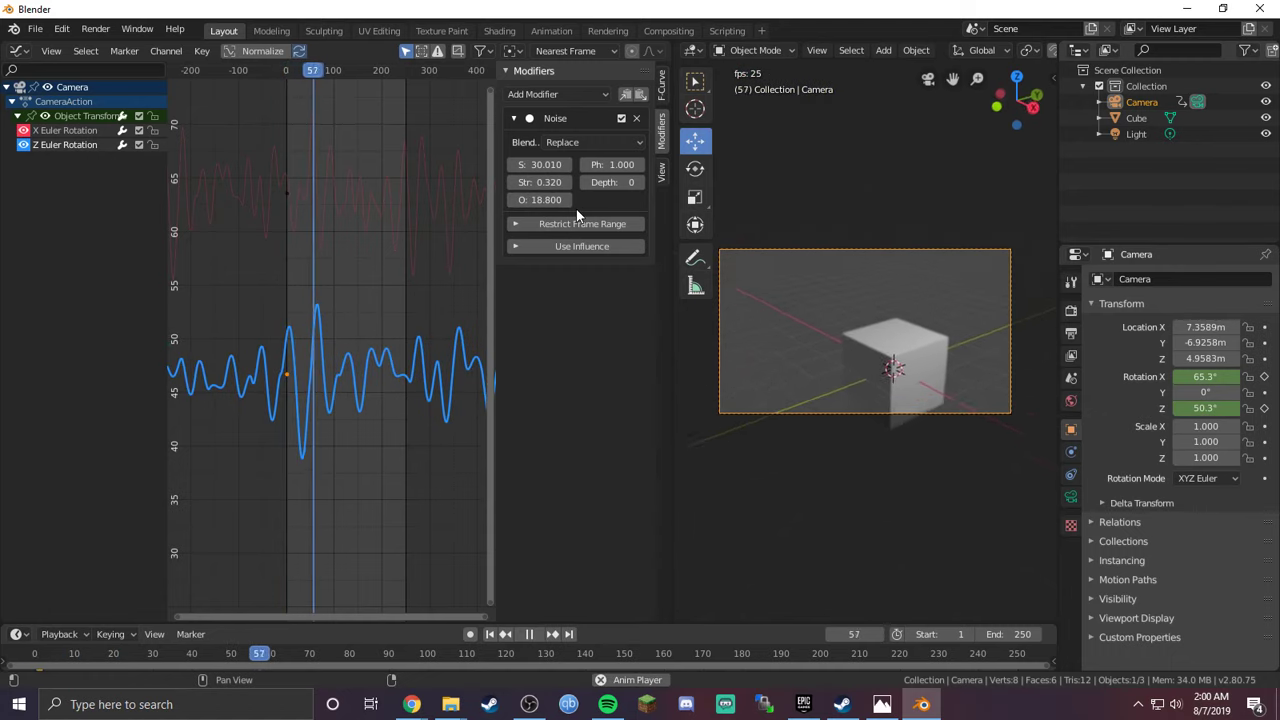
key("space")
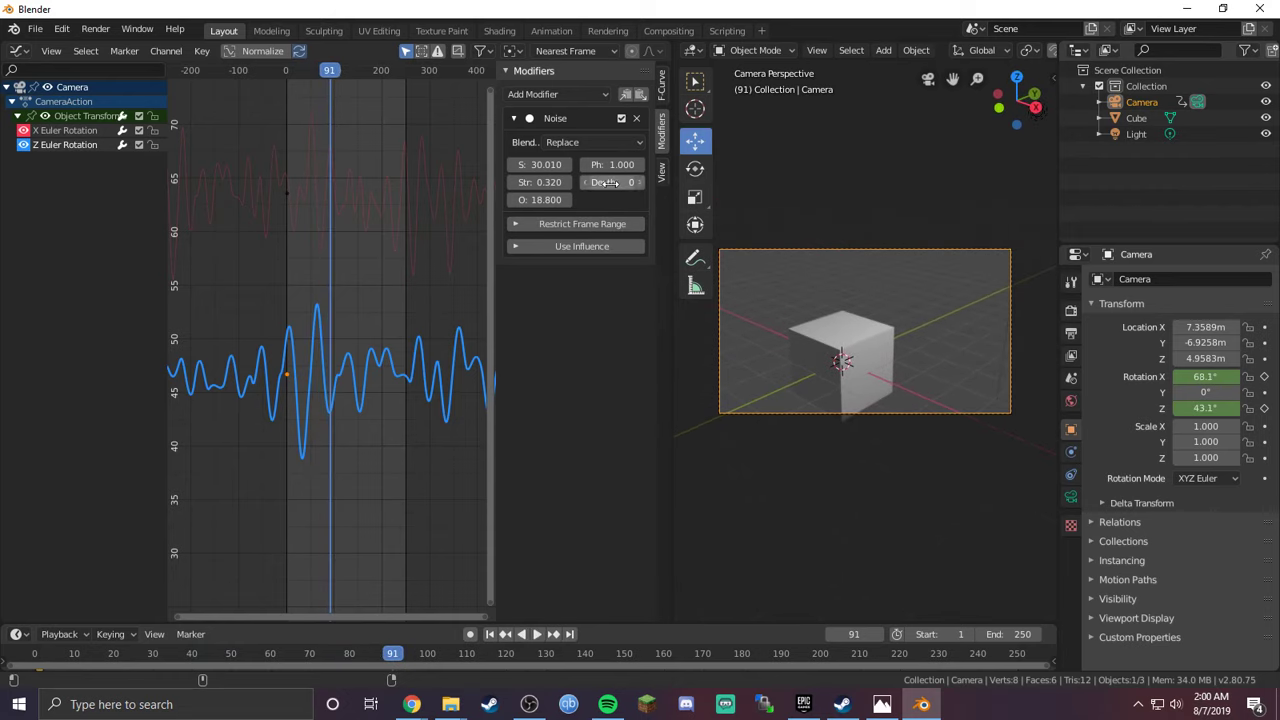
Step: Try a Z noise depth of 15, preview the shake, then undo the depth change
left_click_drag(605, 182, 1052, 108)
key("shift+Left")
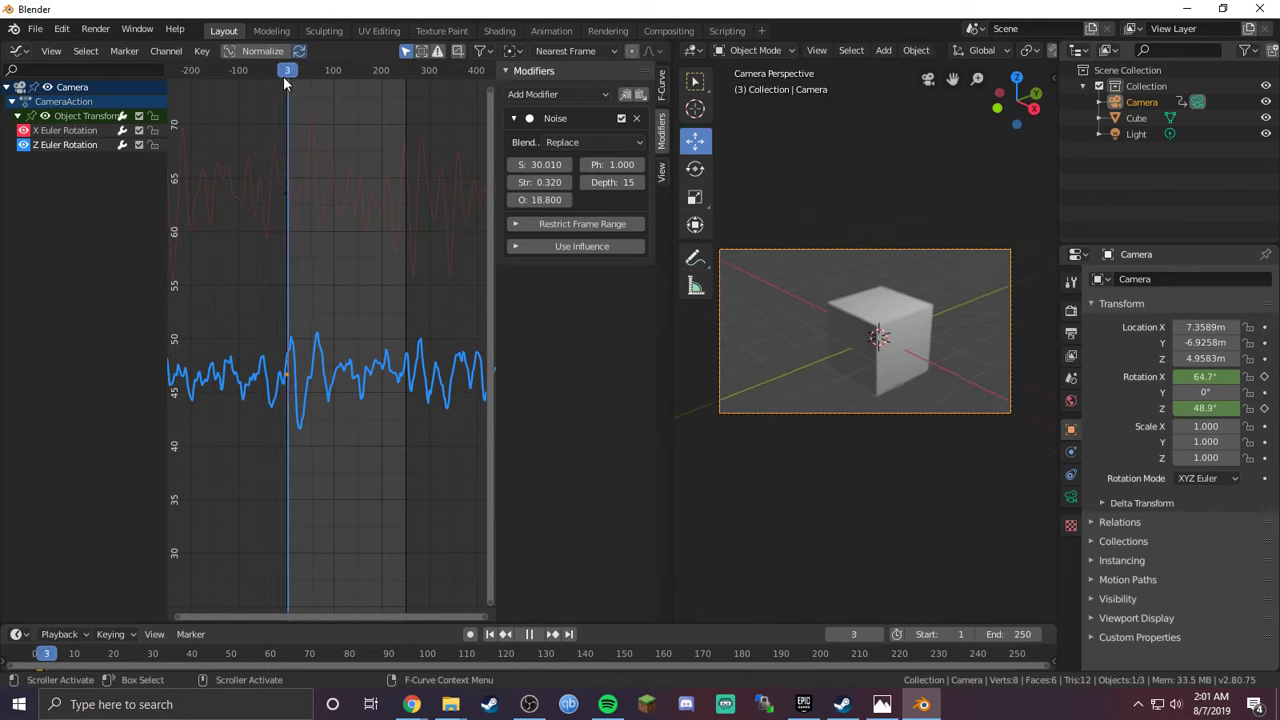
key("space")
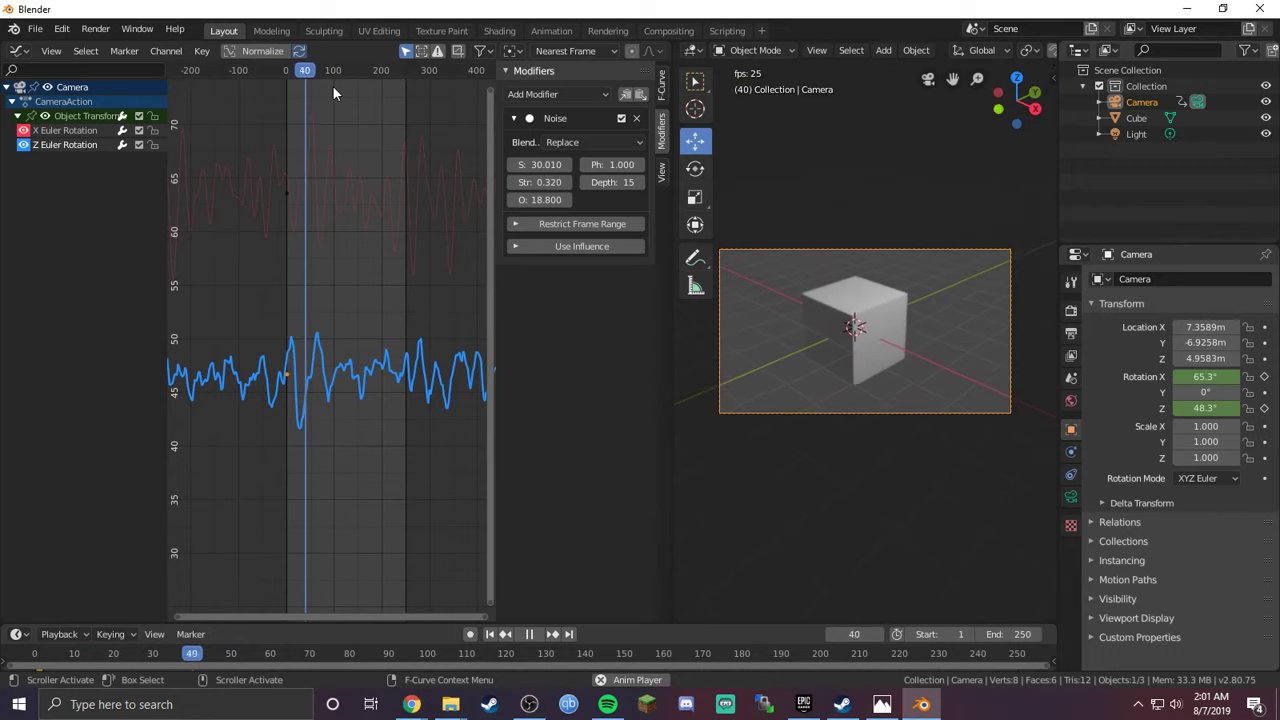
key("space")
mouse_move(332, 85)
left_mouse_down()
mouse_move(354, 99)
mouse_move(336, 84)
left_mouse_up()
key("ctrl+z")
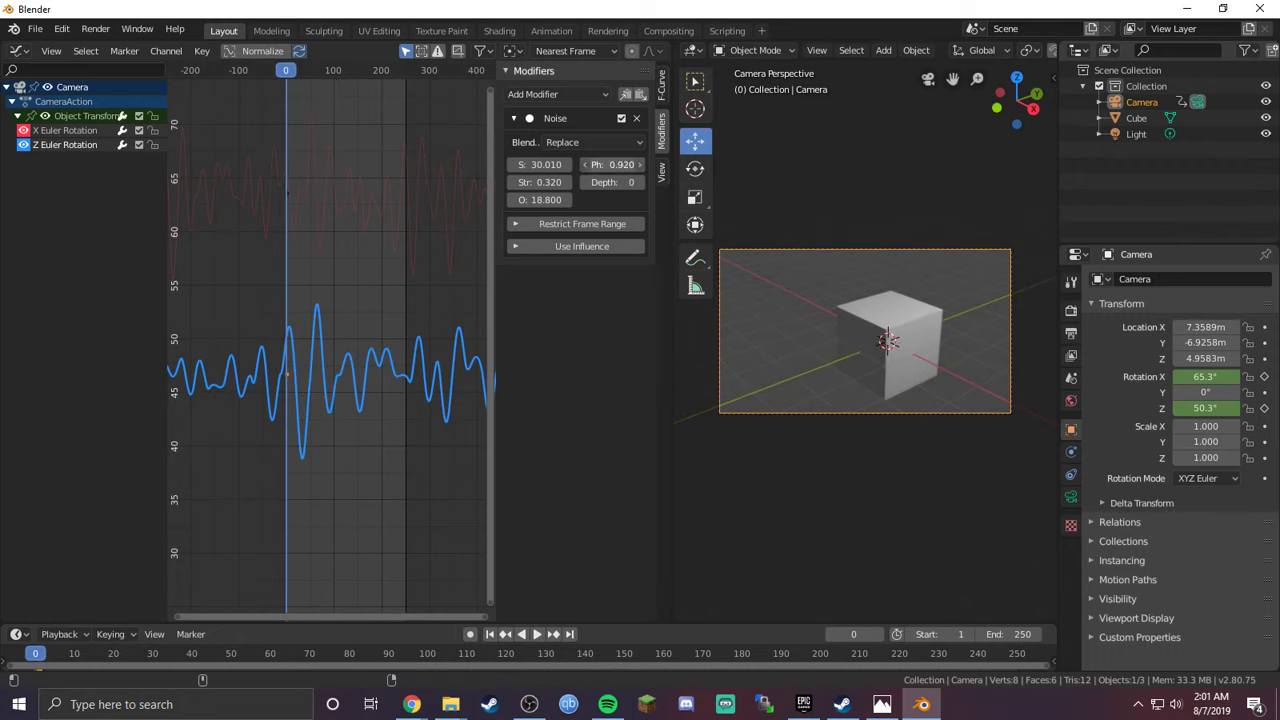
Step: Set the Z rotation noise phase to -7.110 and strength to 0.230, previewing the result
mouse_move(615, 164)
left_mouse_down()
mouse_move(690, 164)
mouse_move(620, 167)
left_mouse_up()
key("space")
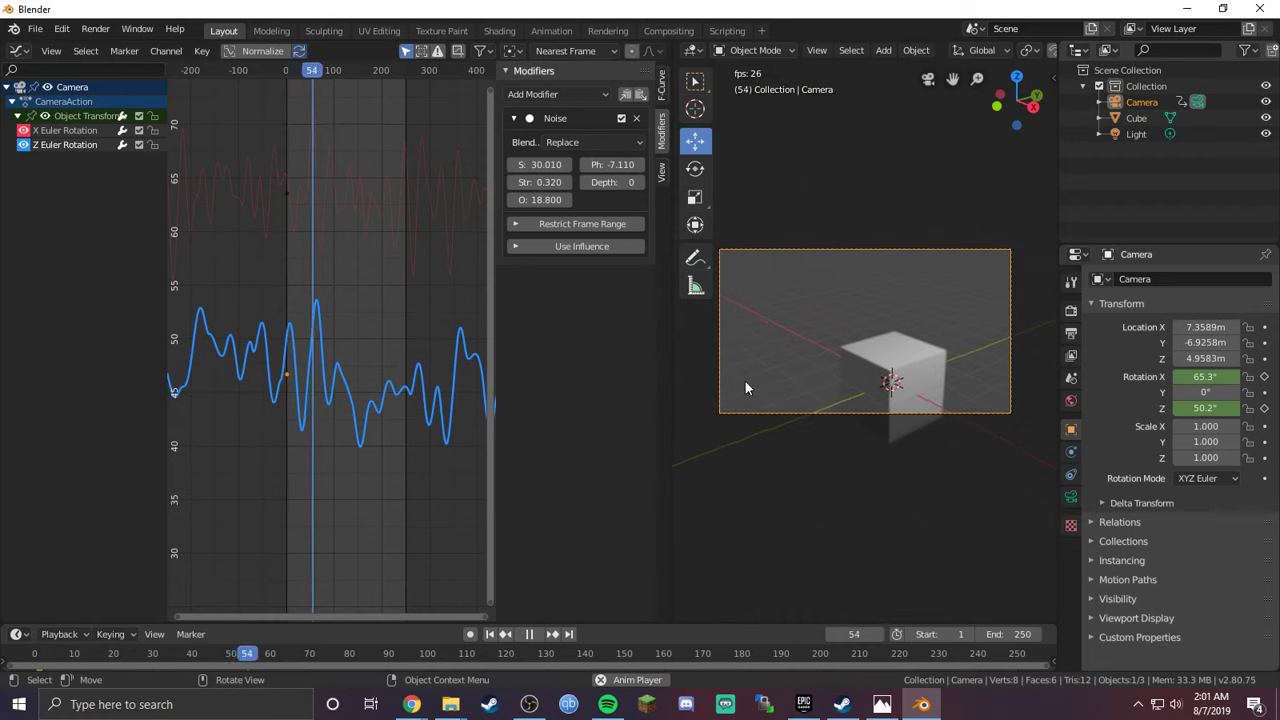
key("space")
mouse_move(541, 182)
left_mouse_down()
mouse_move(510, 182)
mouse_move(556, 182)
left_mouse_up()
key("space")
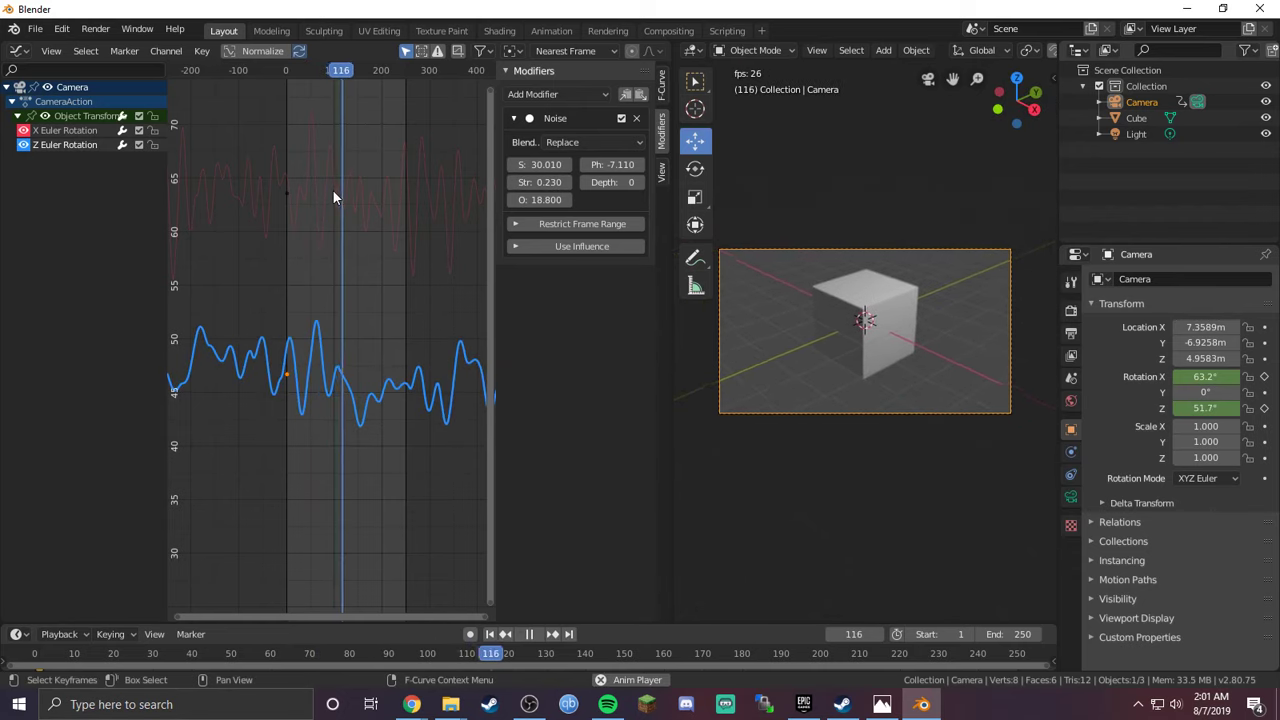
key("space")
Step: Retune the X Euler Rotation noise to scale 21.380 and strength 0.160, replay it, and return to frame 0
left_click(286, 196)
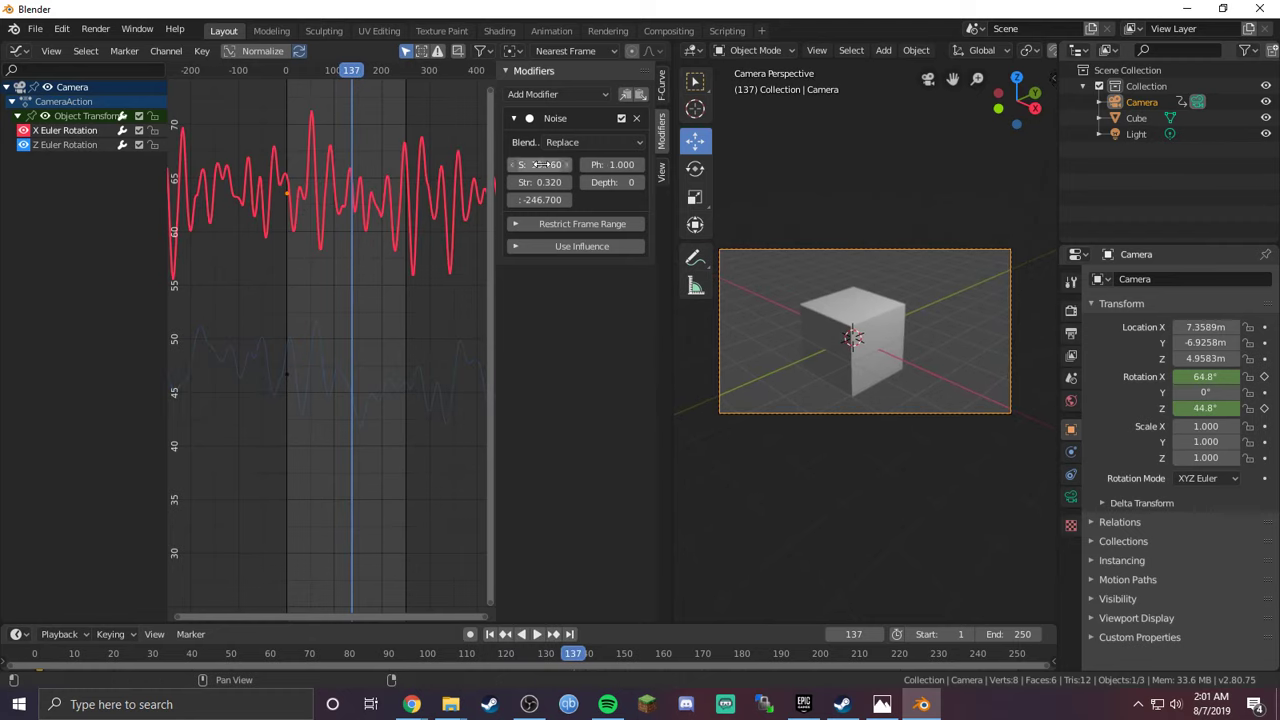
left_click_drag(540, 164, 516, 182)
key("shift+Left")
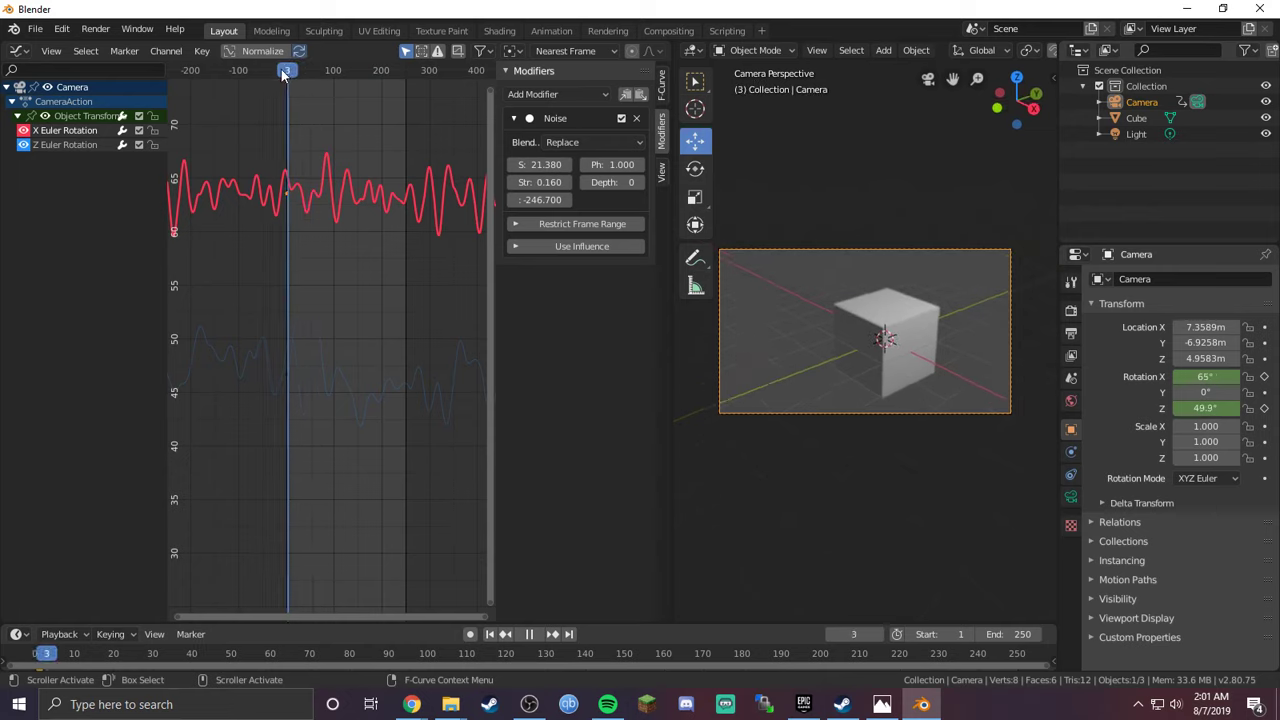
key("space")
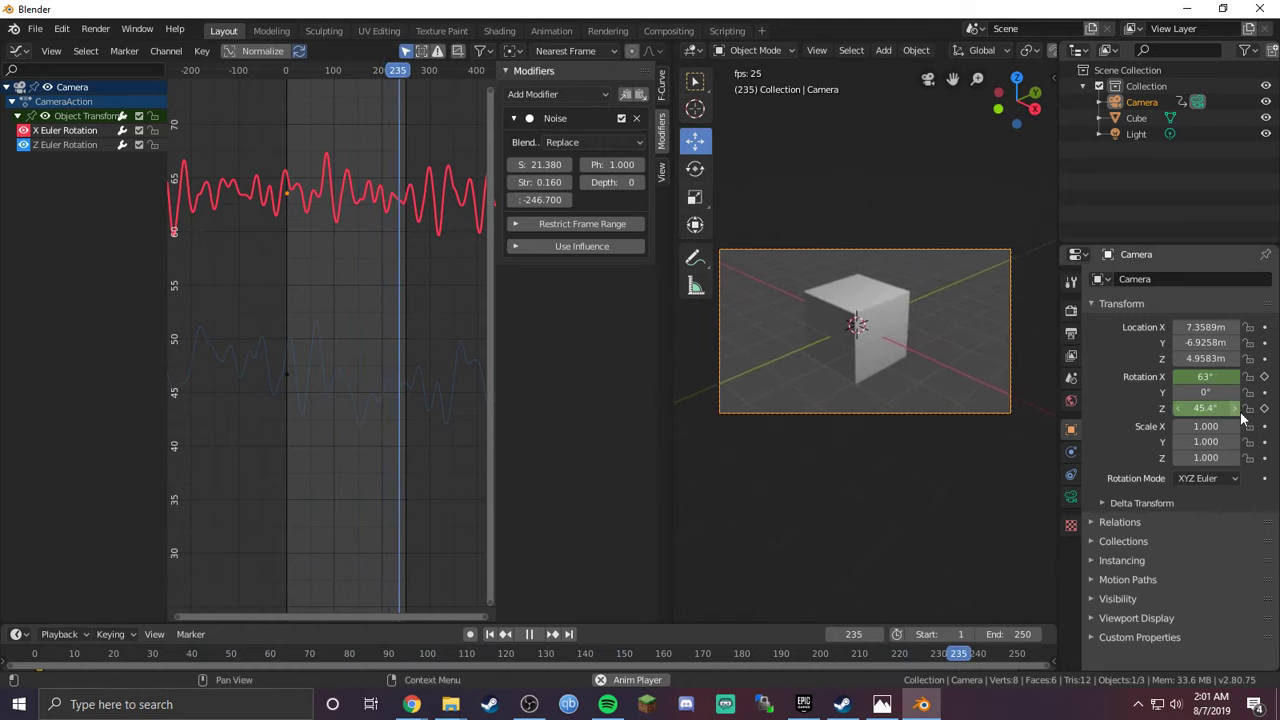
key("space")
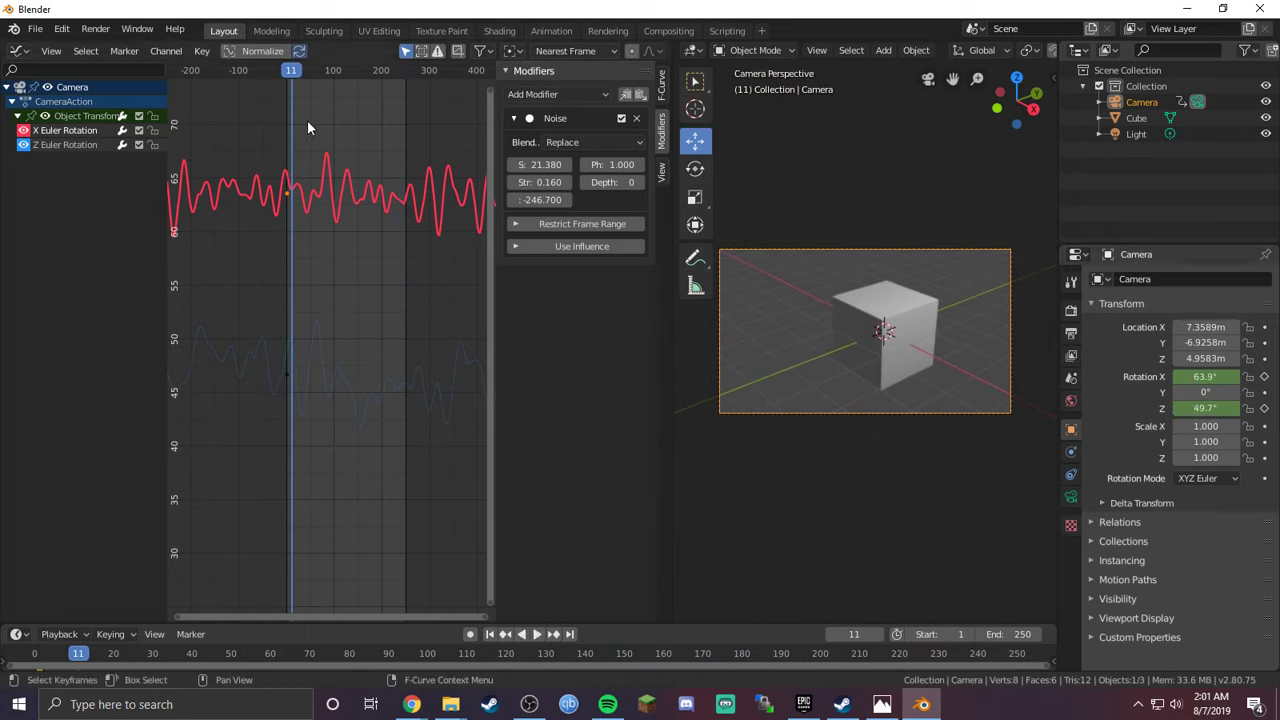
left_click_drag(292, 69, 285, 69)
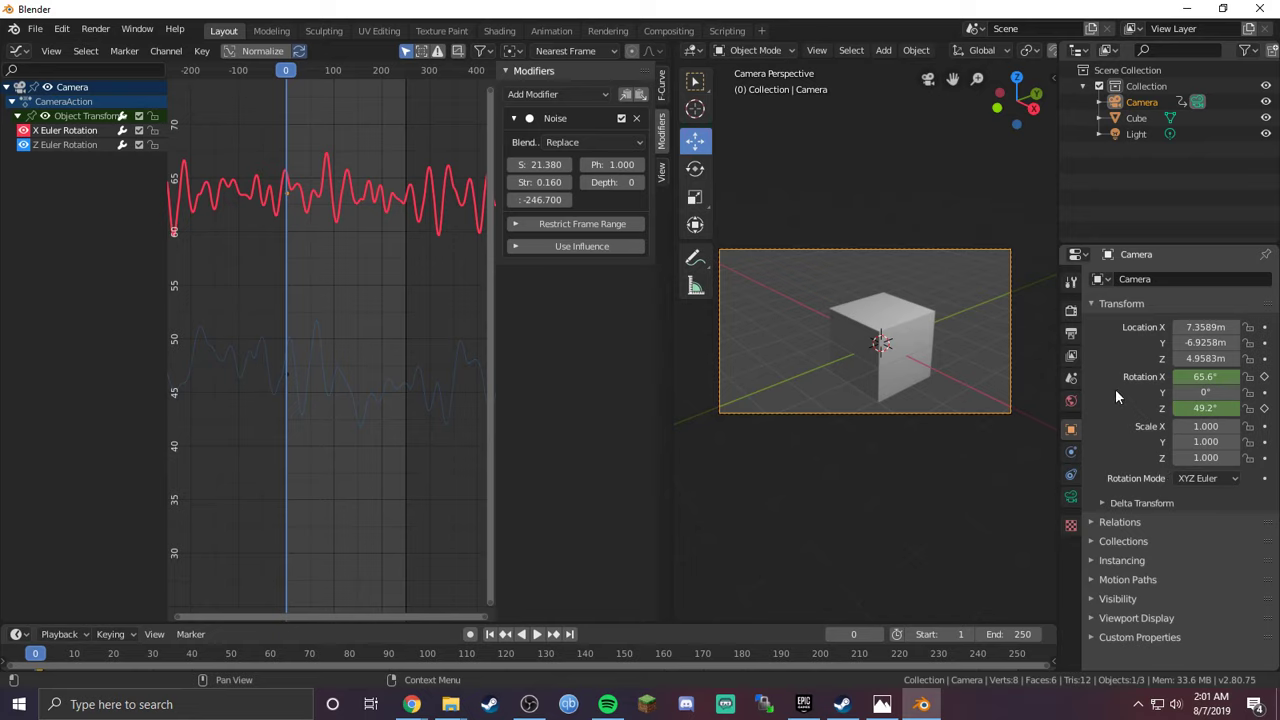
Step: Keep the camera's Lens Unit on Millimeters and keyframe the 50mm Focal Length at frame 0
left_click(1071, 498)
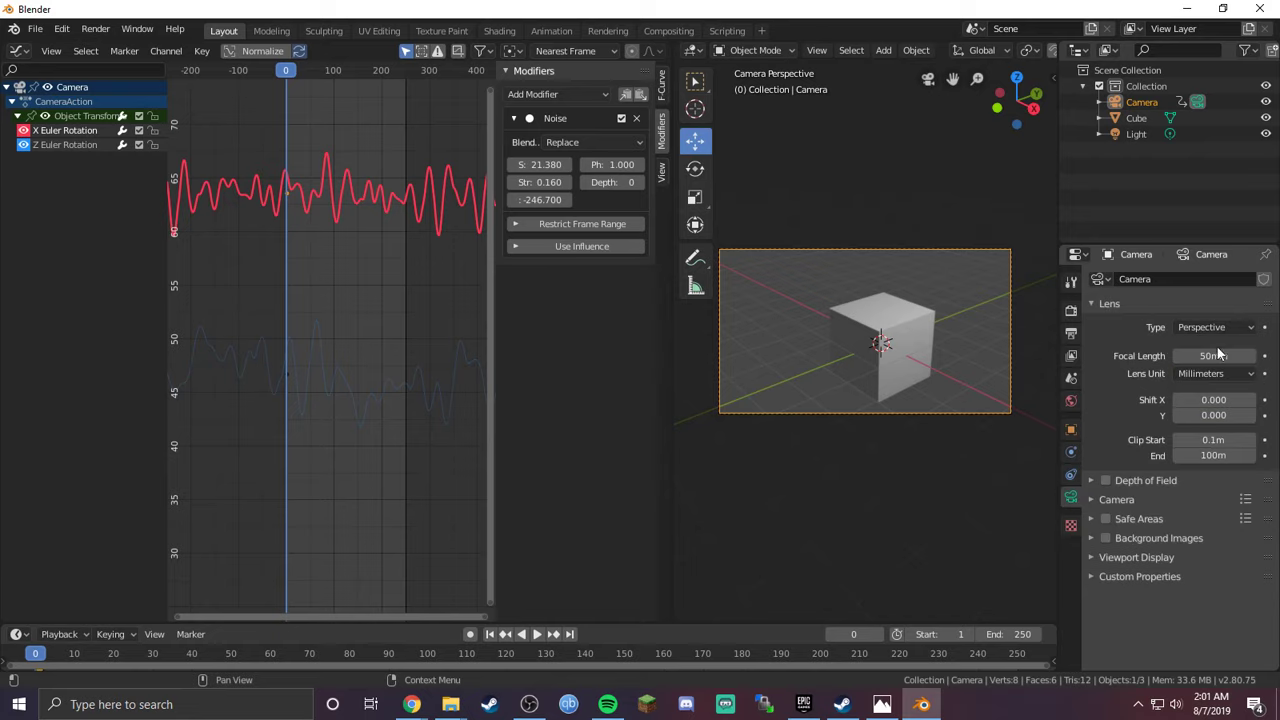
left_click(1205, 376)
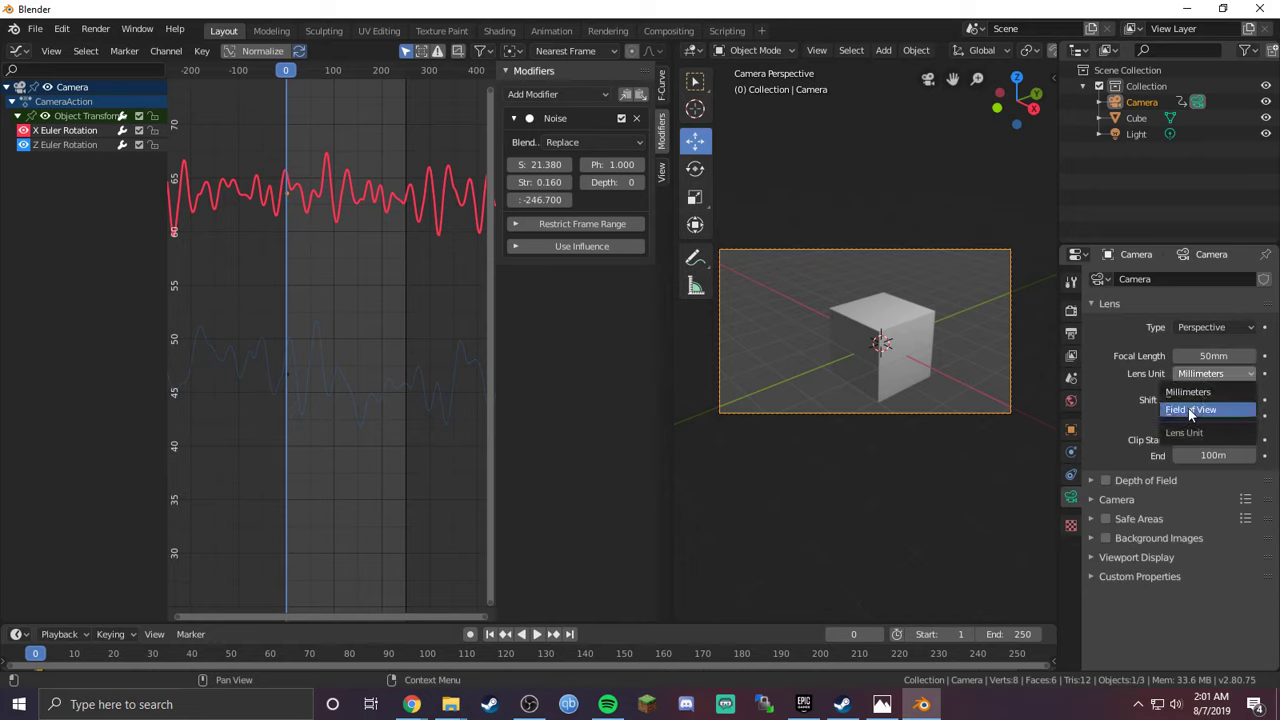
left_click(1190, 410)
left_click(1205, 373)
left_click(1190, 392)
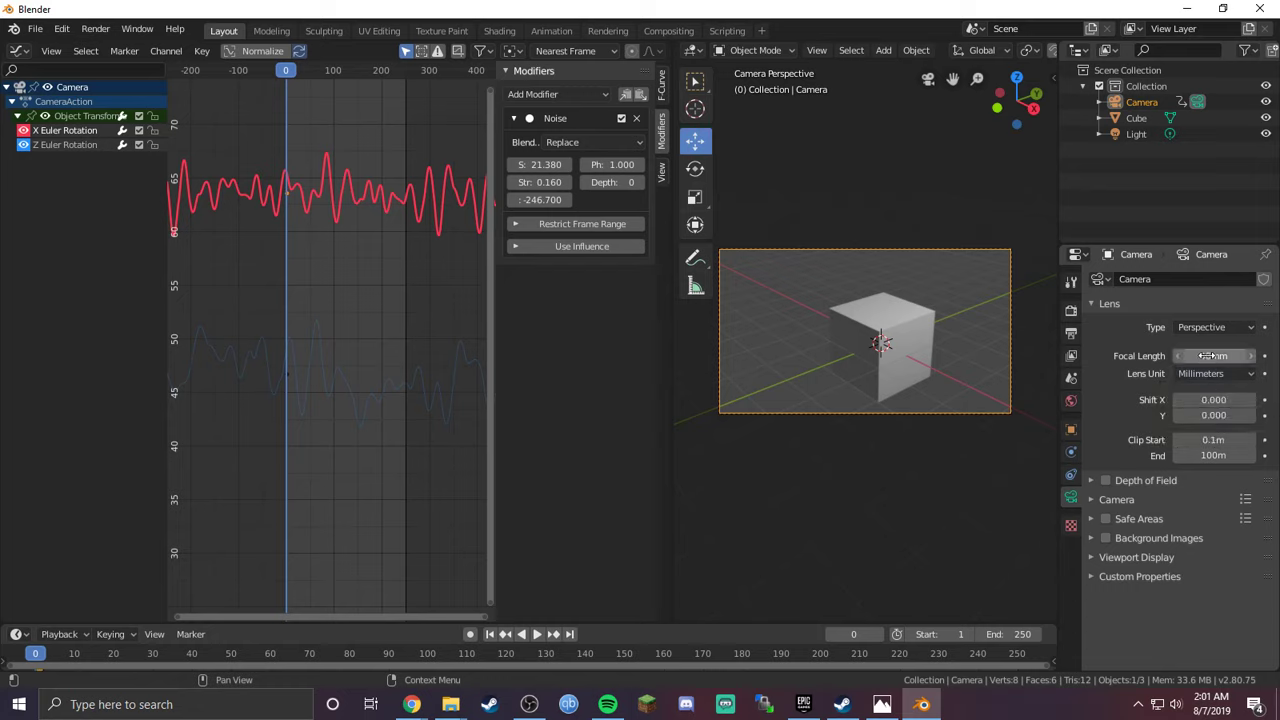
left_click(1265, 356)
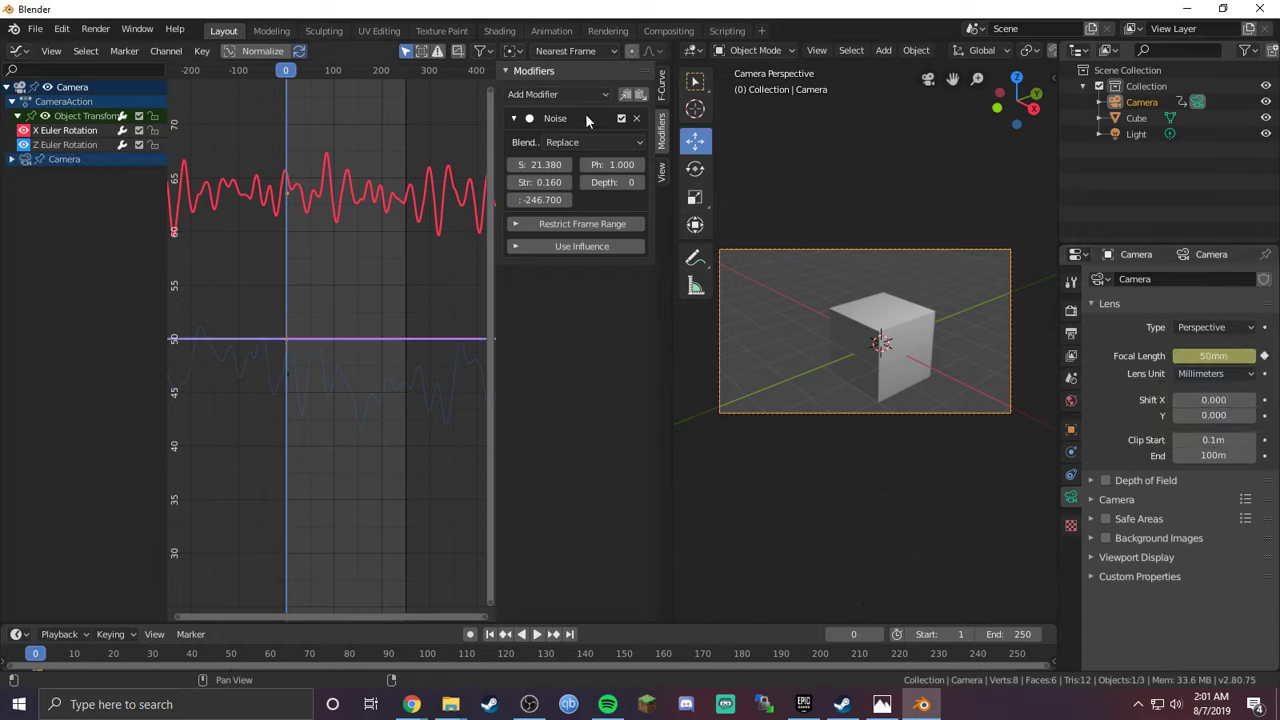
Step: Add a Noise modifier to the focal length curve with strength 11.400 and preview the lens shake
left_click(288, 340)
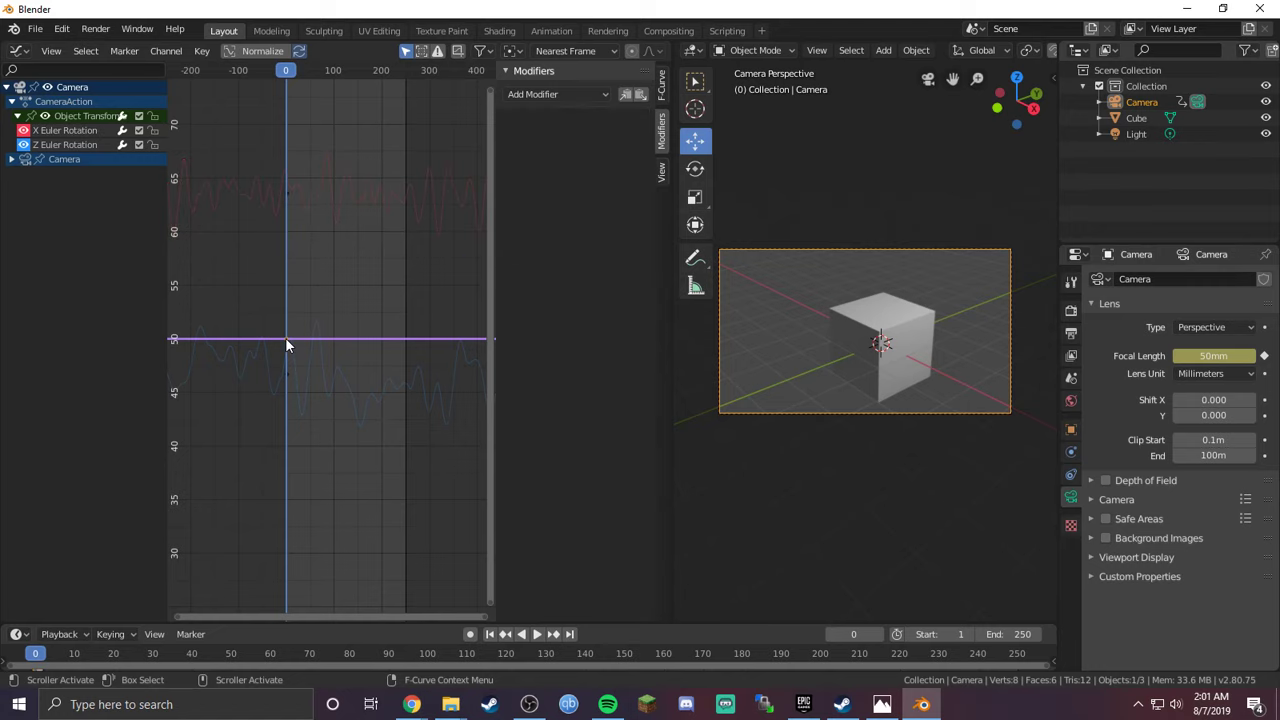
left_click(533, 94)
left_click(540, 184)
scroll(363, 332, "up", 5)
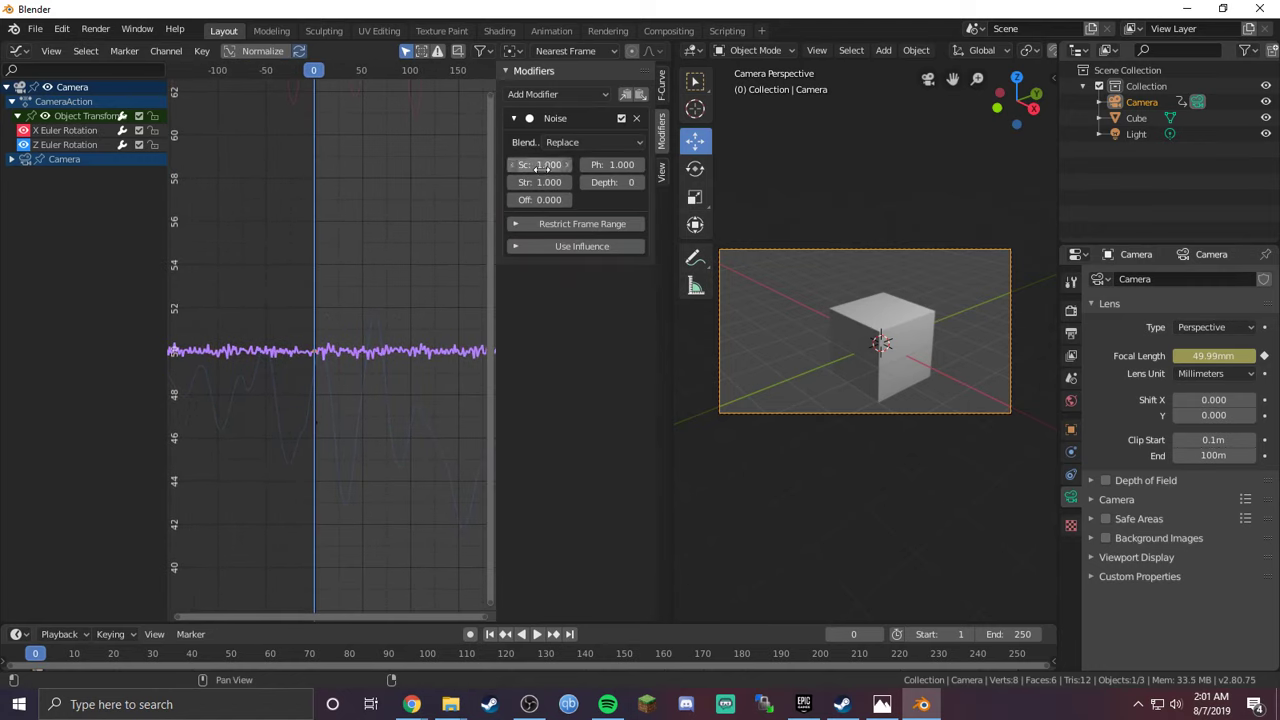
left_click_drag(540, 182, 610, 164)
scroll(272, 370, "down", 3)
scroll(272, 370, "down", 2)
key("space")
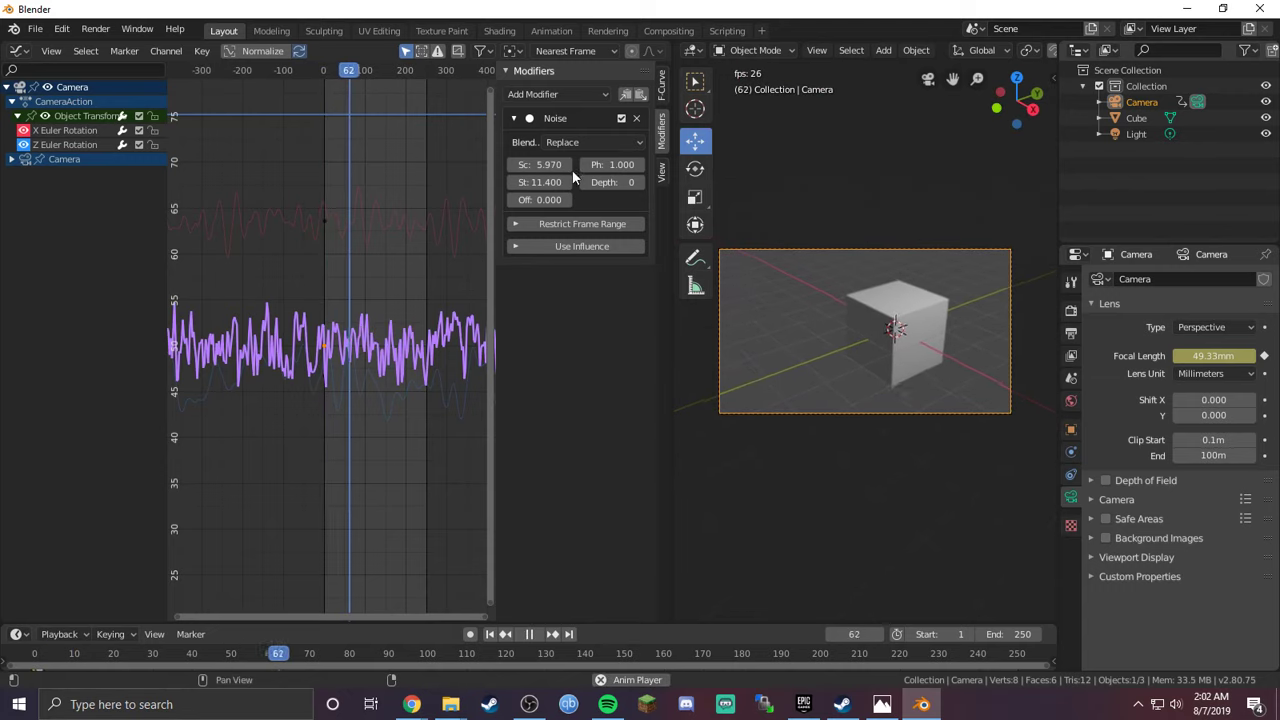
key("space")
Step: Set the focal length noise to scale 14.610, offset -128.100 and strength 24.020, then replay from frame 0
left_click_drag(540, 164, 656, 164)
left_click_drag(540, 199, 548, 186)
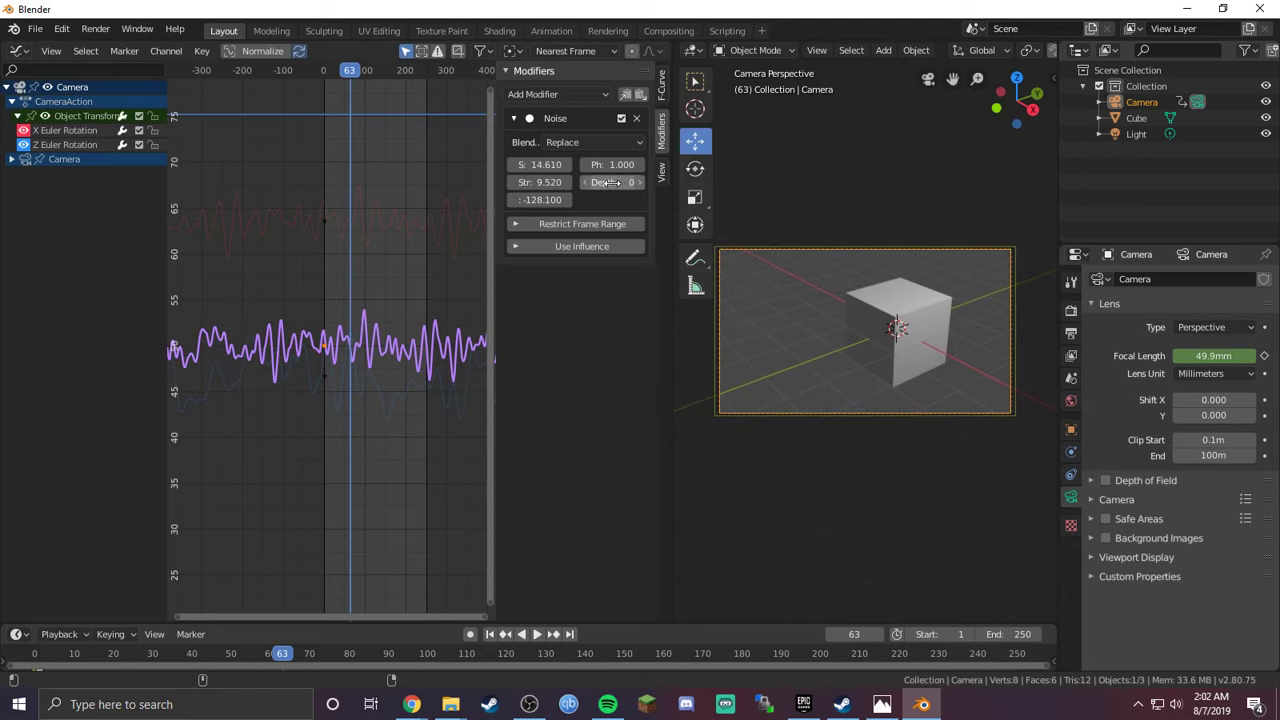
left_click_drag(537, 181, 610, 181)
left_click(303, 71)
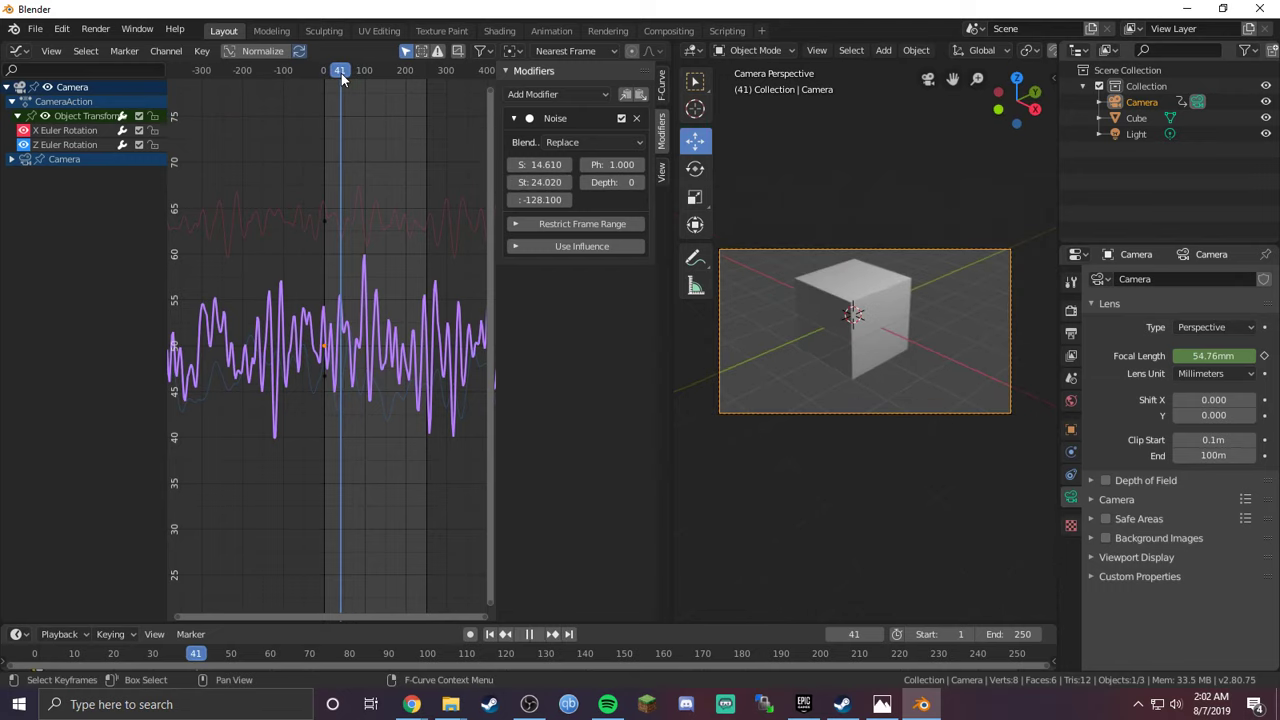
key("space")
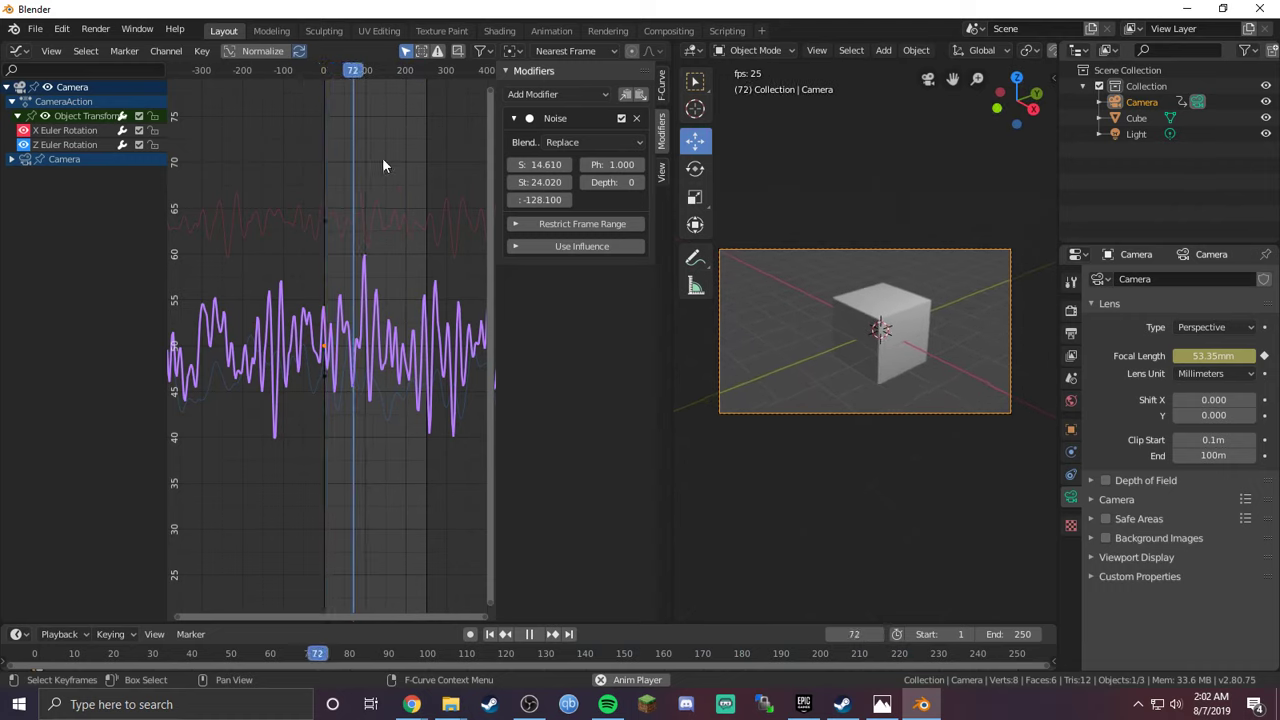
Step: Stop playback, keyframe the focal length at frame 97, and lower that key to about 58.57mm
key("space")
scroll(425, 328, "up", 6)
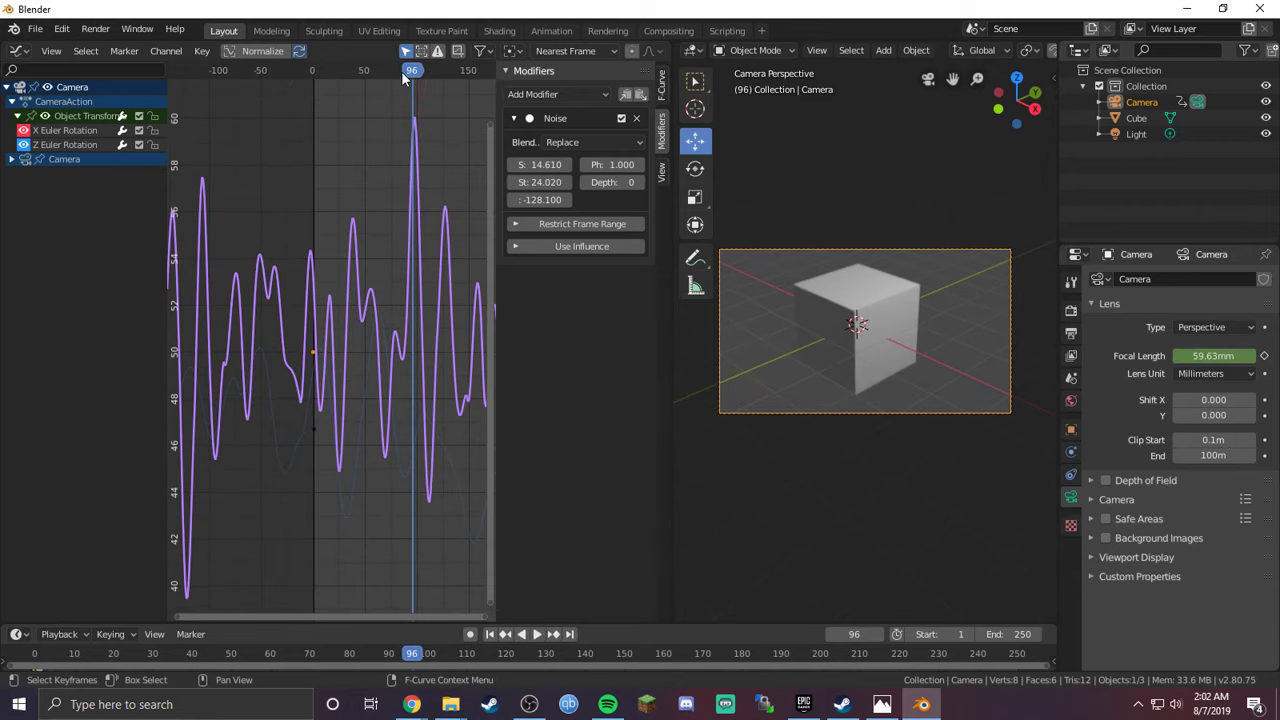
left_click_drag(411, 78, 413, 80)
scroll(408, 208, "up", 4)
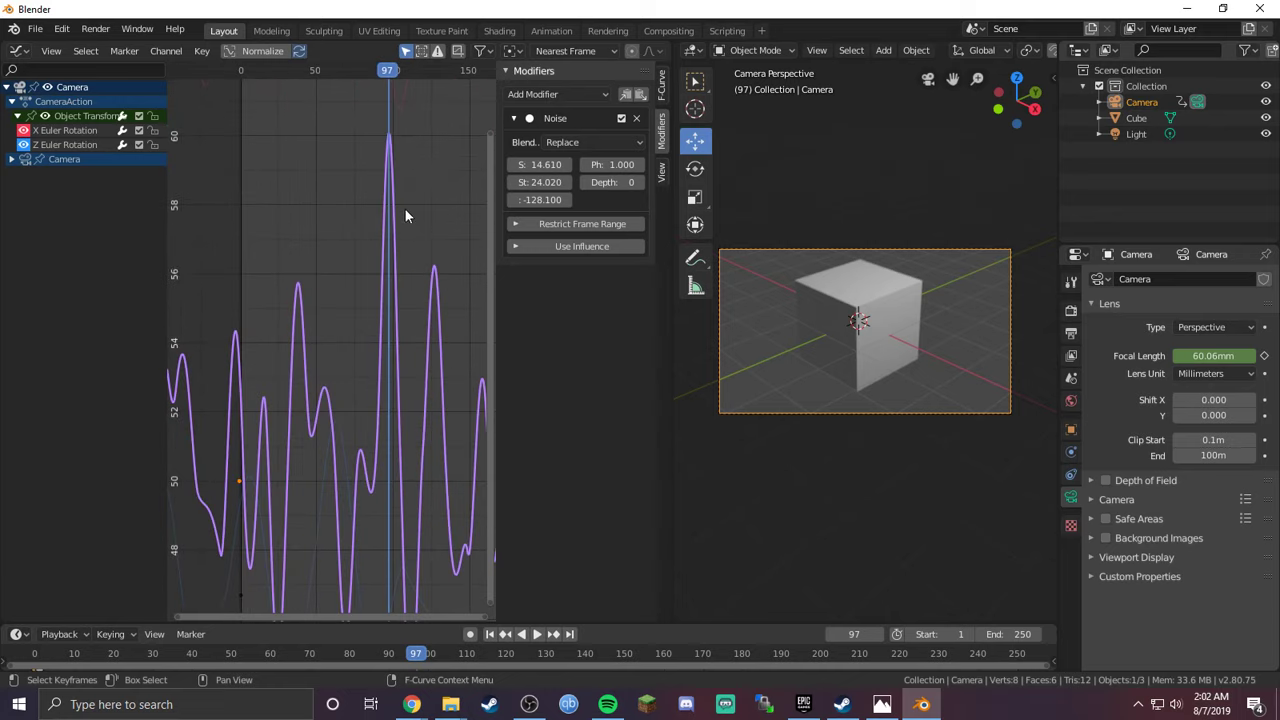
scroll(388, 218, "up", 3)
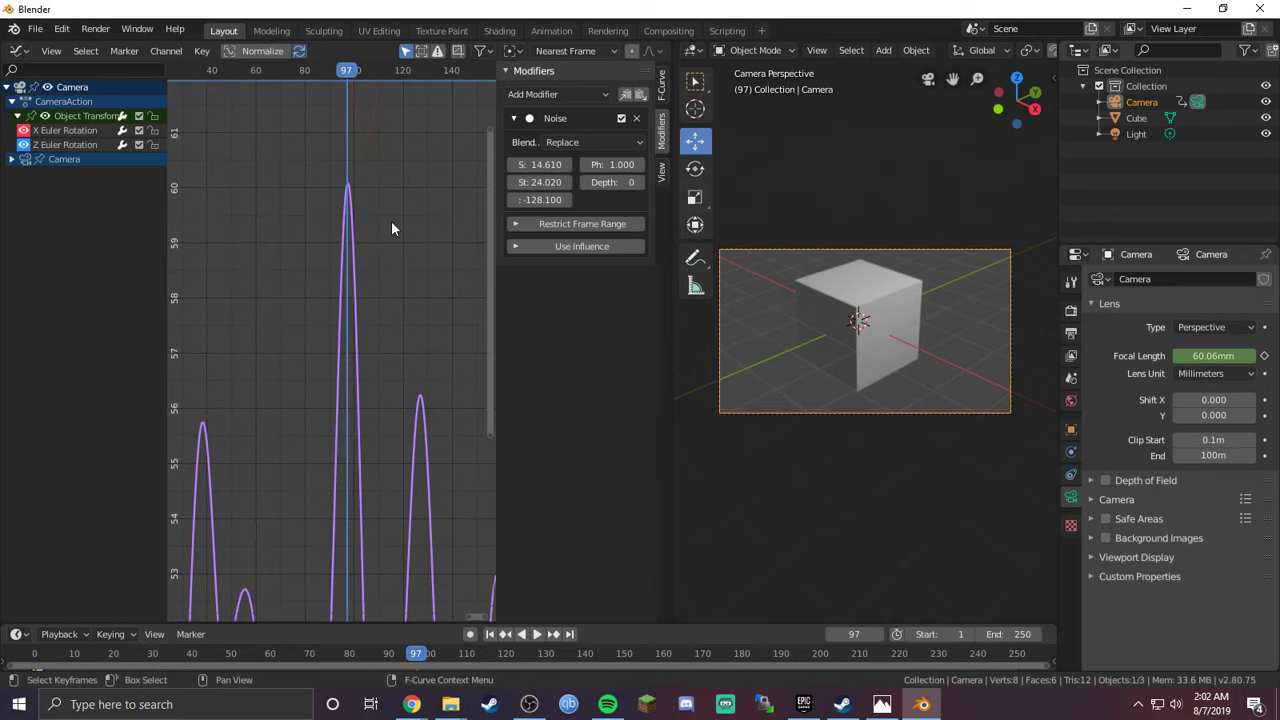
key("i")
left_click(218, 241)
scroll(395, 268, "down", 5)
middle_click_drag(378, 290, 373, 265)
key("g")
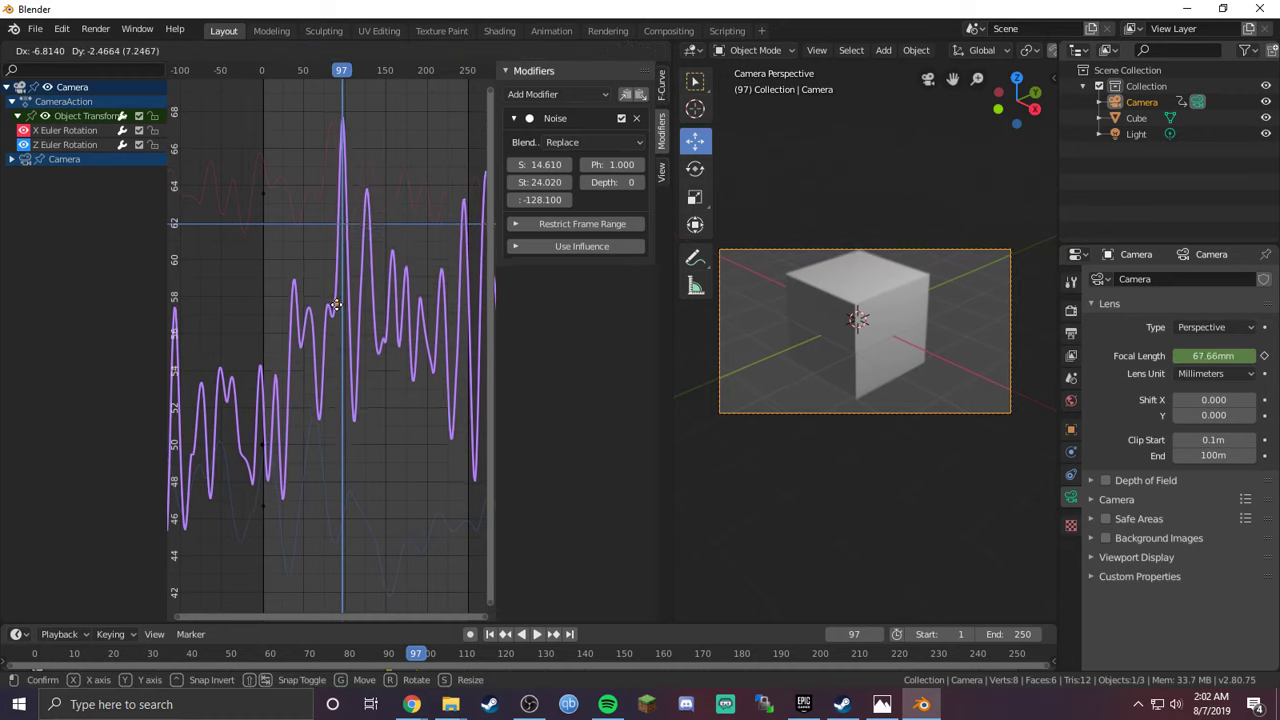
left_click(356, 454)
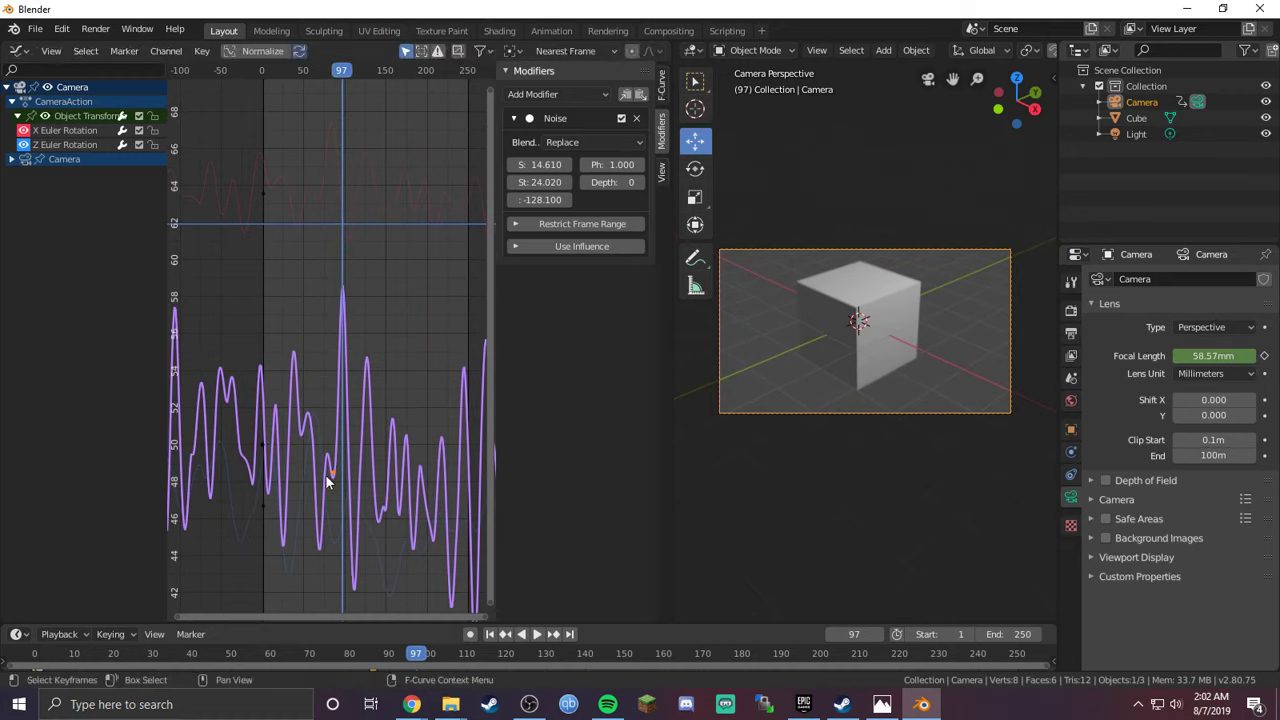
Step: Reposition and re-key the frame 97 focal-length keyframe several times
key("g")
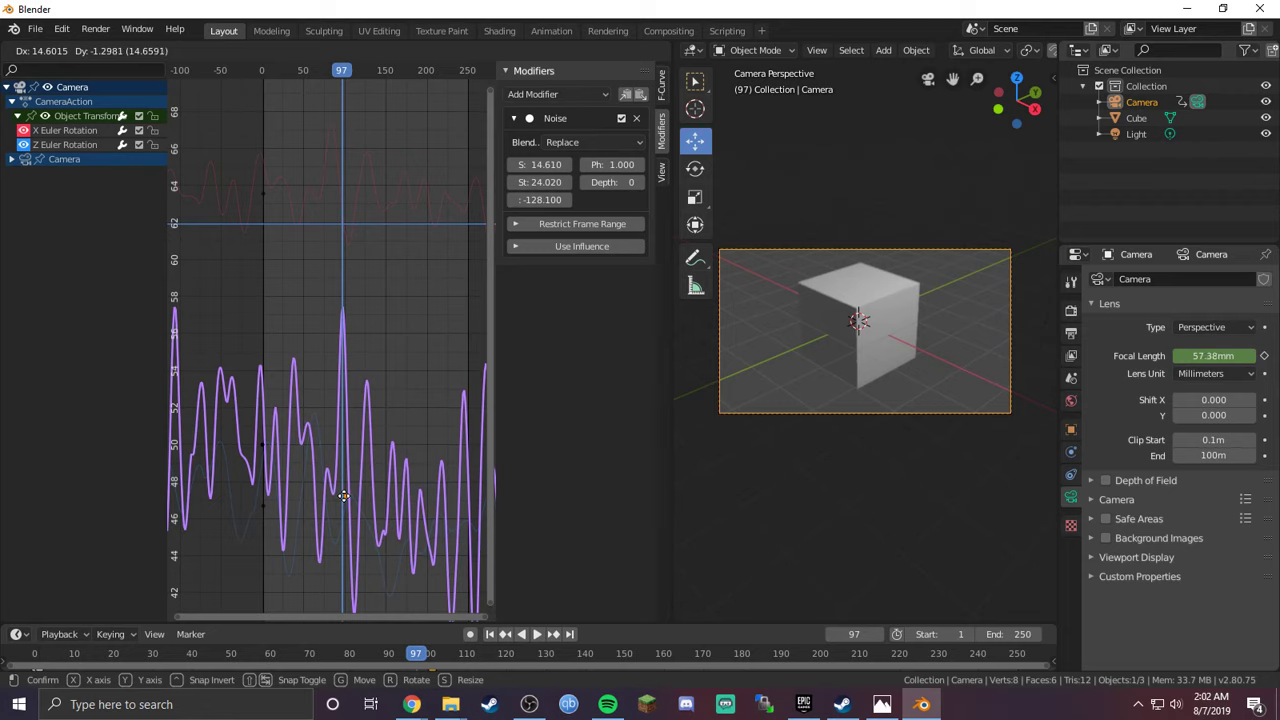
left_click(343, 497)
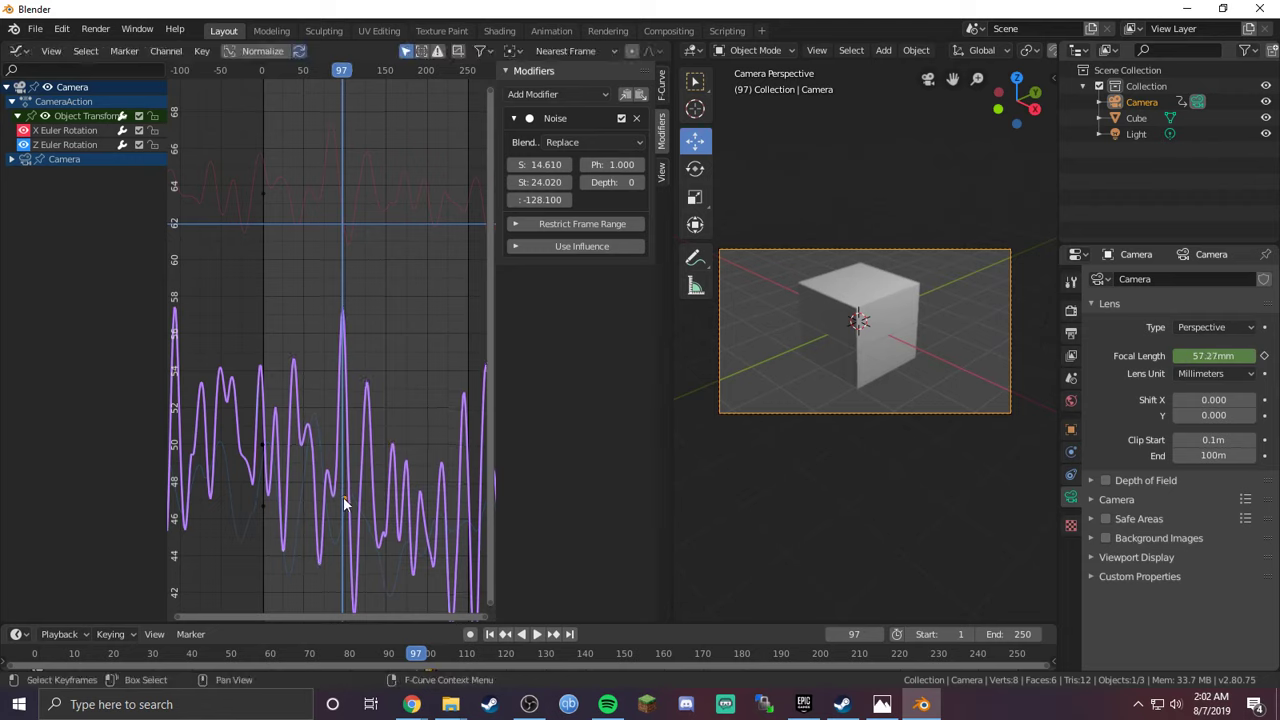
key("i")
left_click(322, 237)
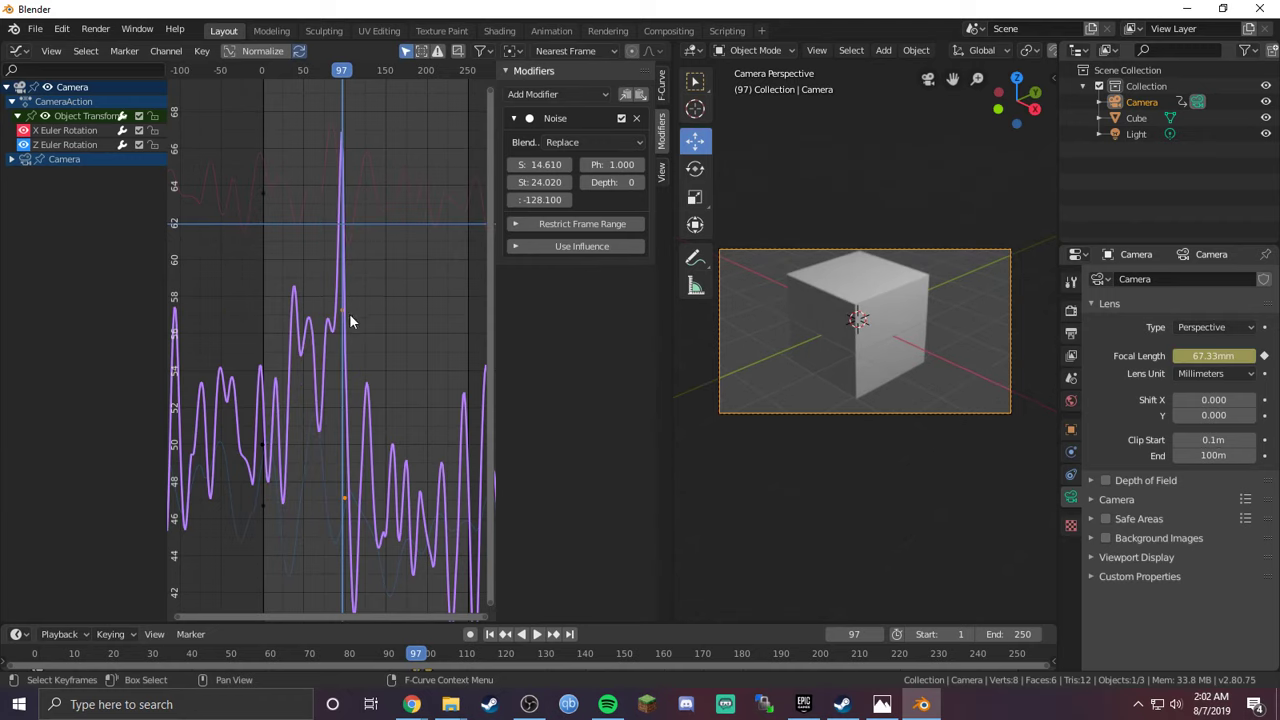
key("g")
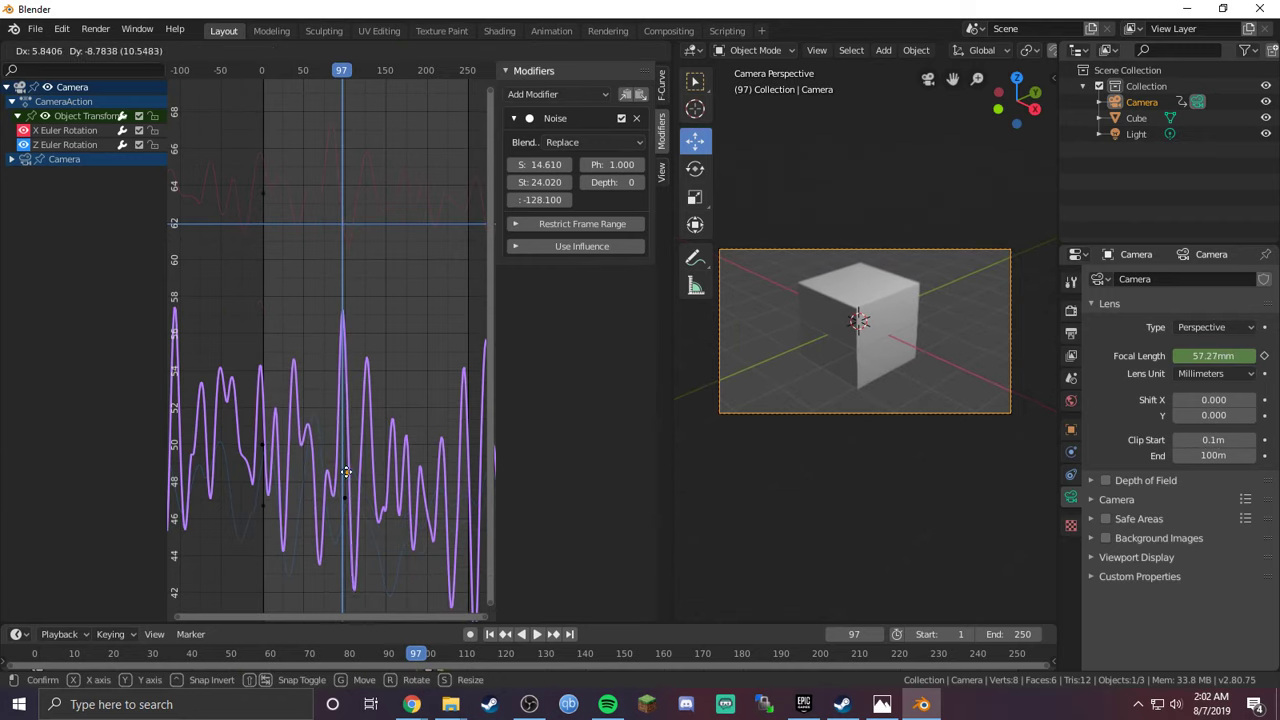
left_click(410, 495)
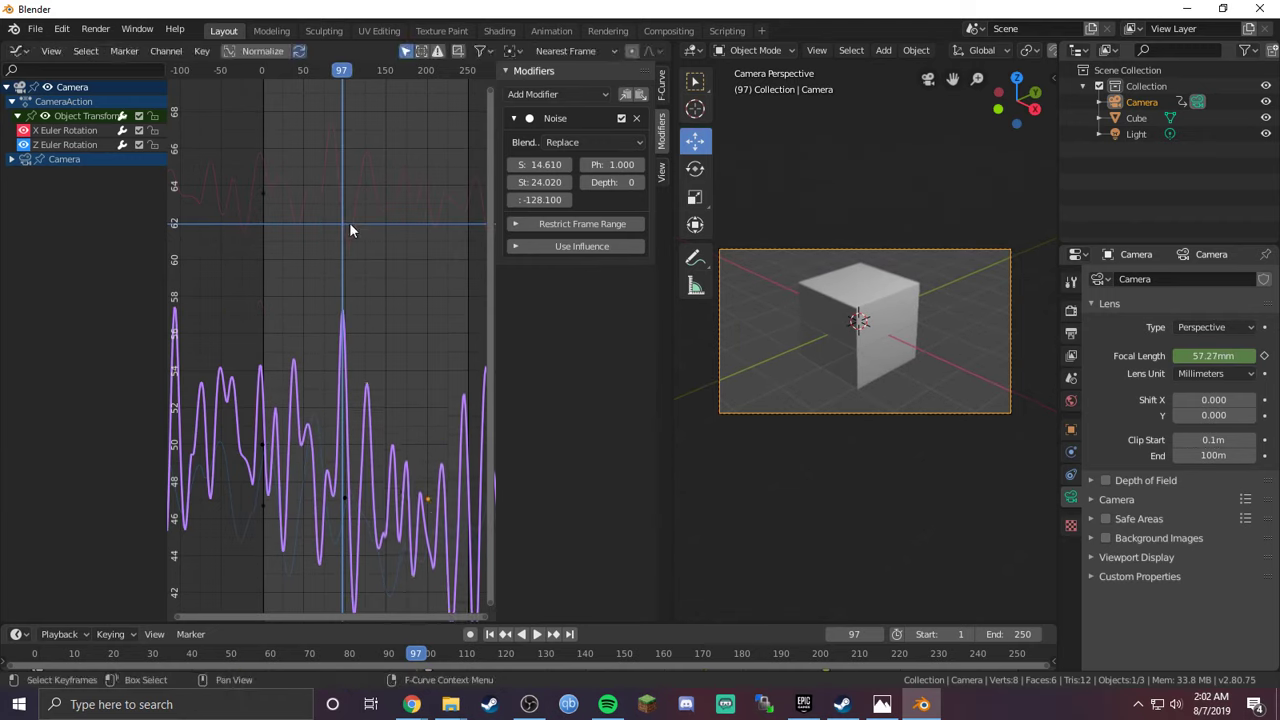
key("i")
left_click(290, 236)
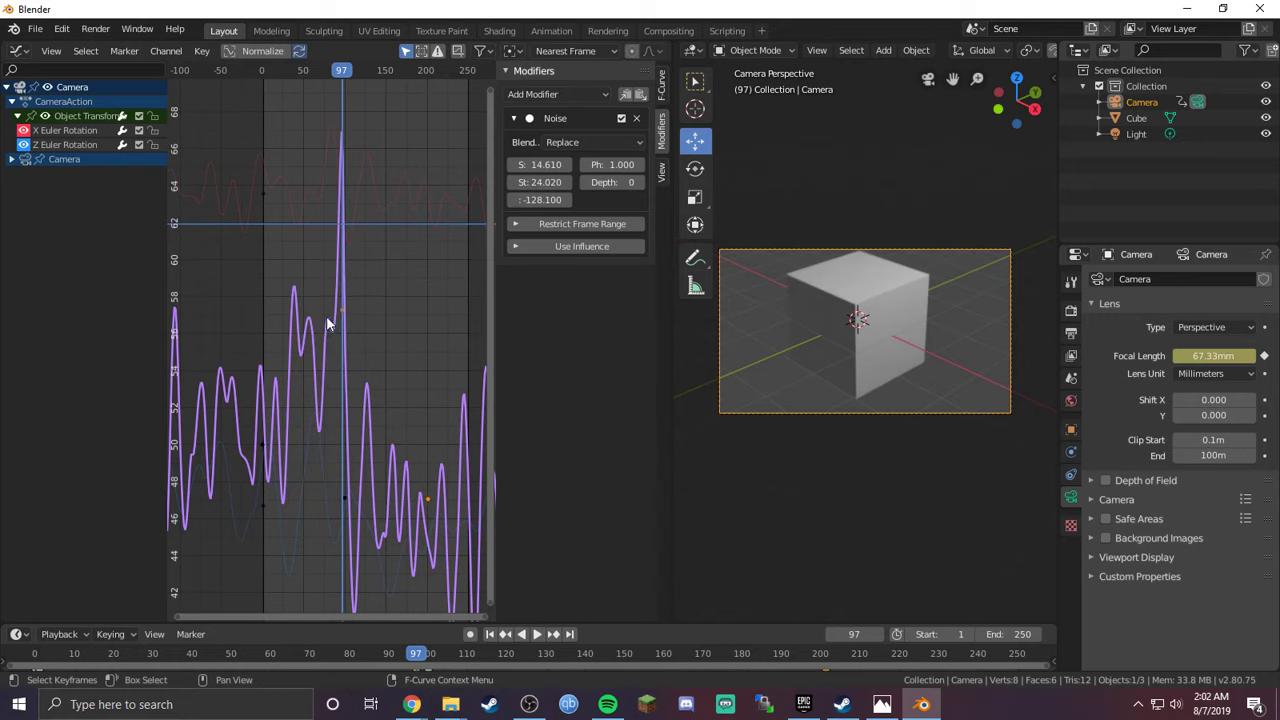
key("g")
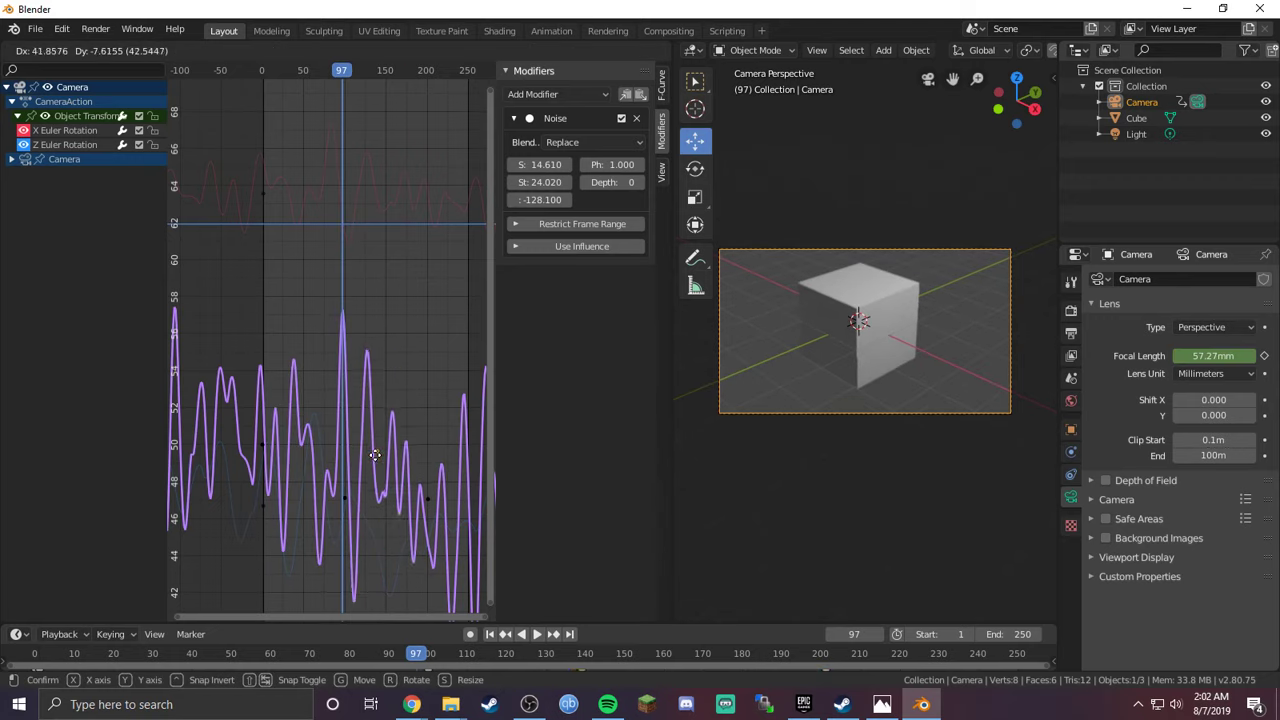
left_click(375, 484)
Step: Preview the animation, then clear all focal-length keyframes and play it again
key("space")
left_click_drag(334, 70, 236, 81)
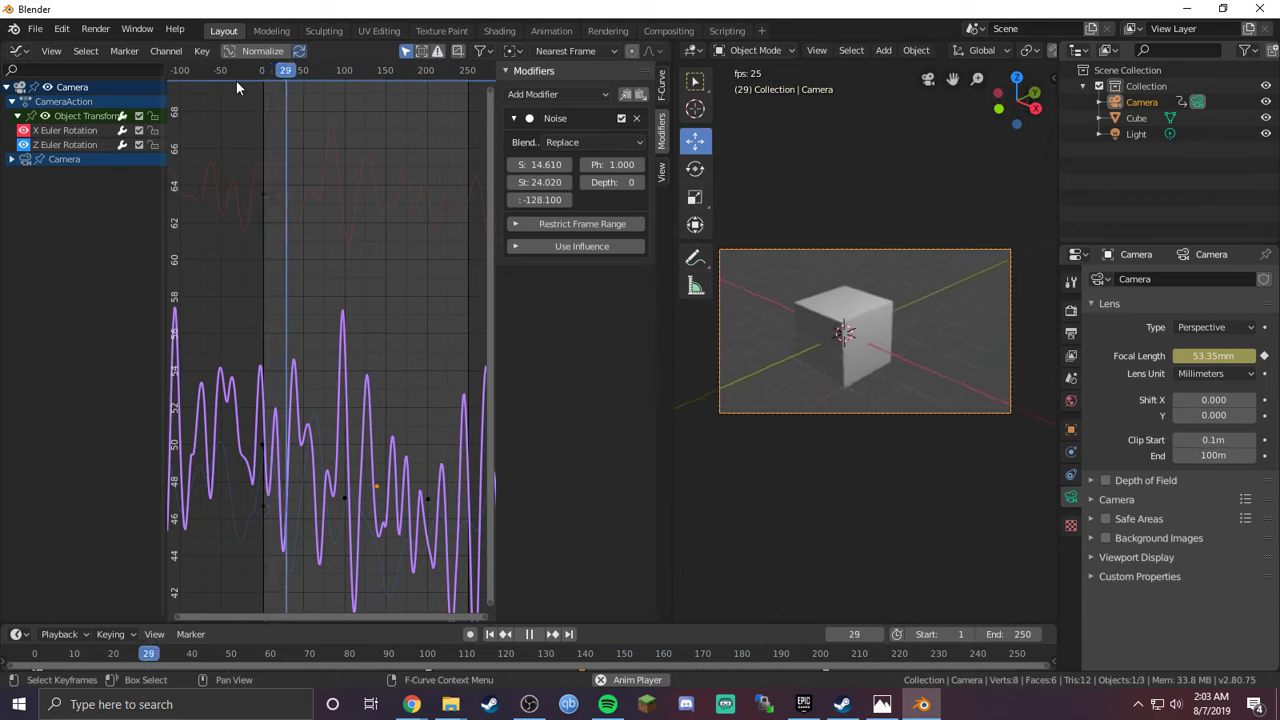
key("space")
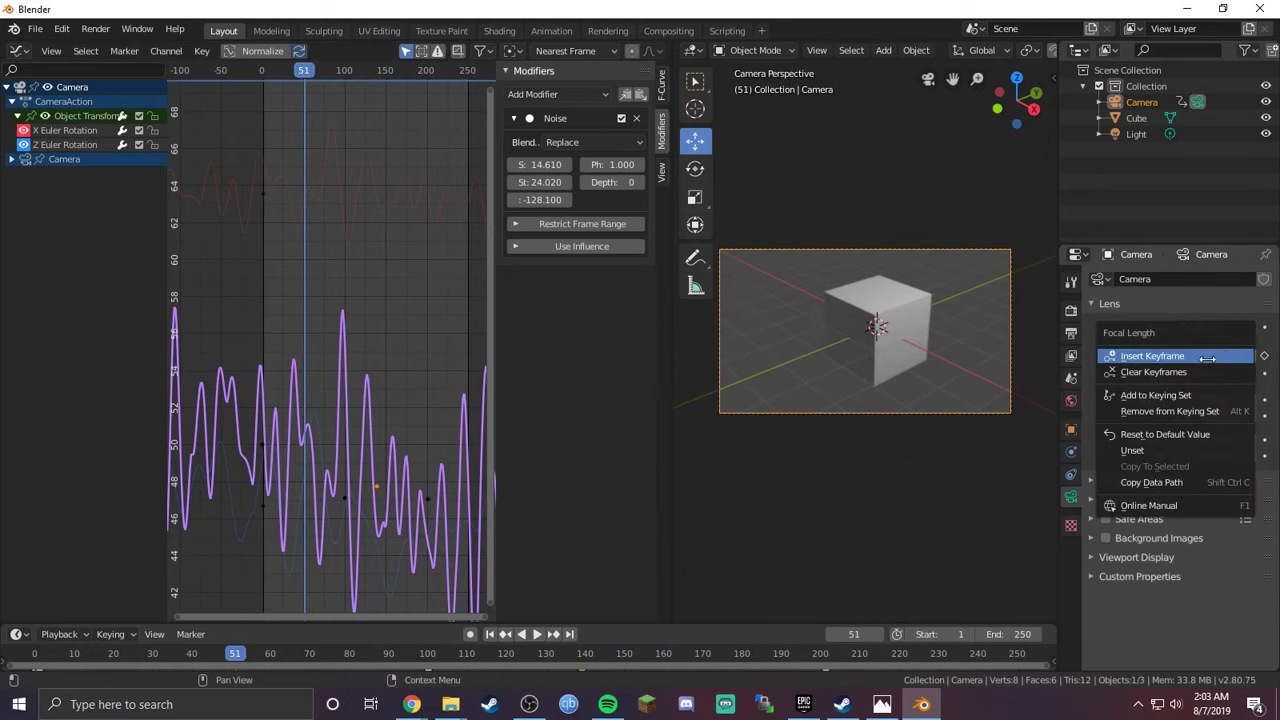
left_click(1180, 372)
key("space")
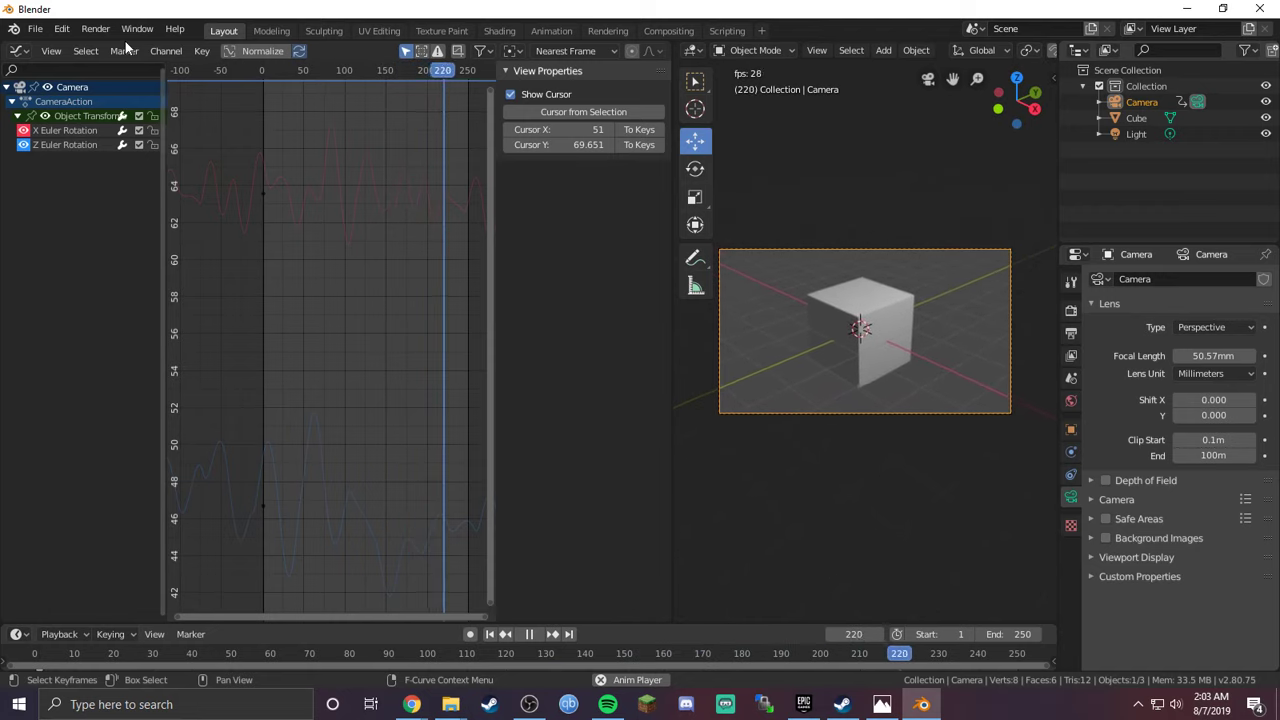
Step: Check the Render menu, show Output Properties, and browse the output folder without changing it
left_click(96, 29)
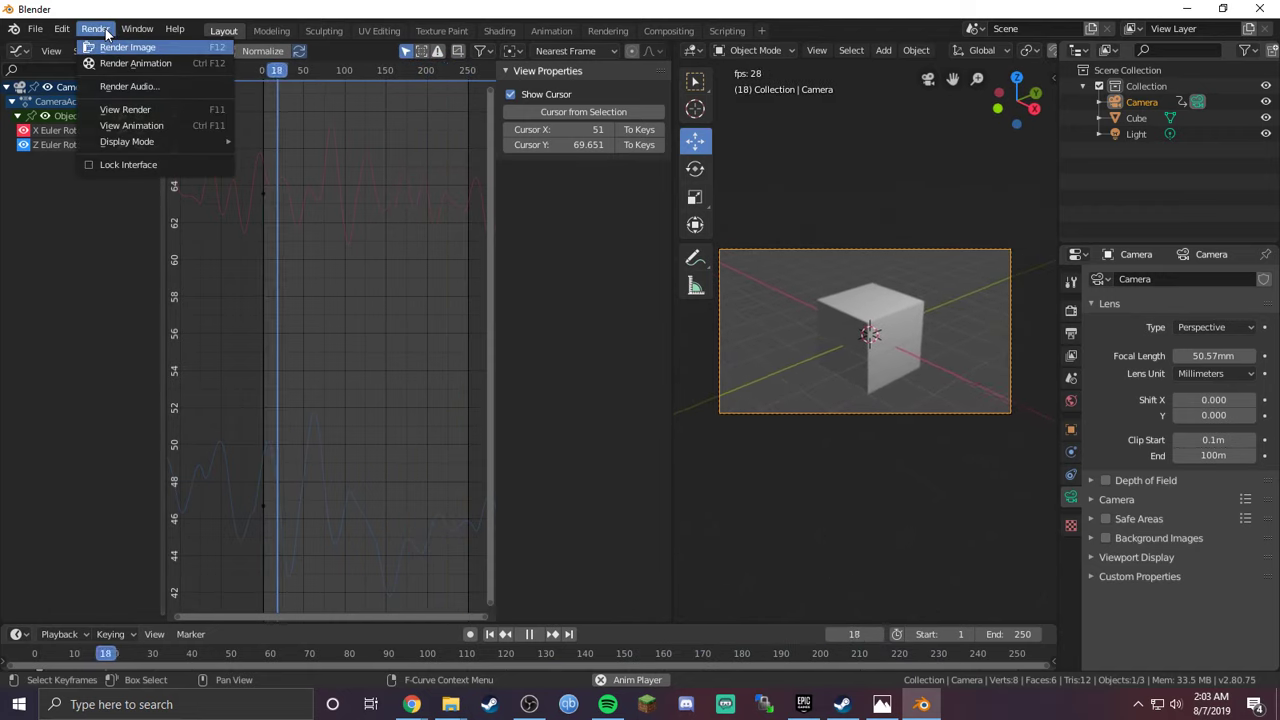
left_click(1072, 333)
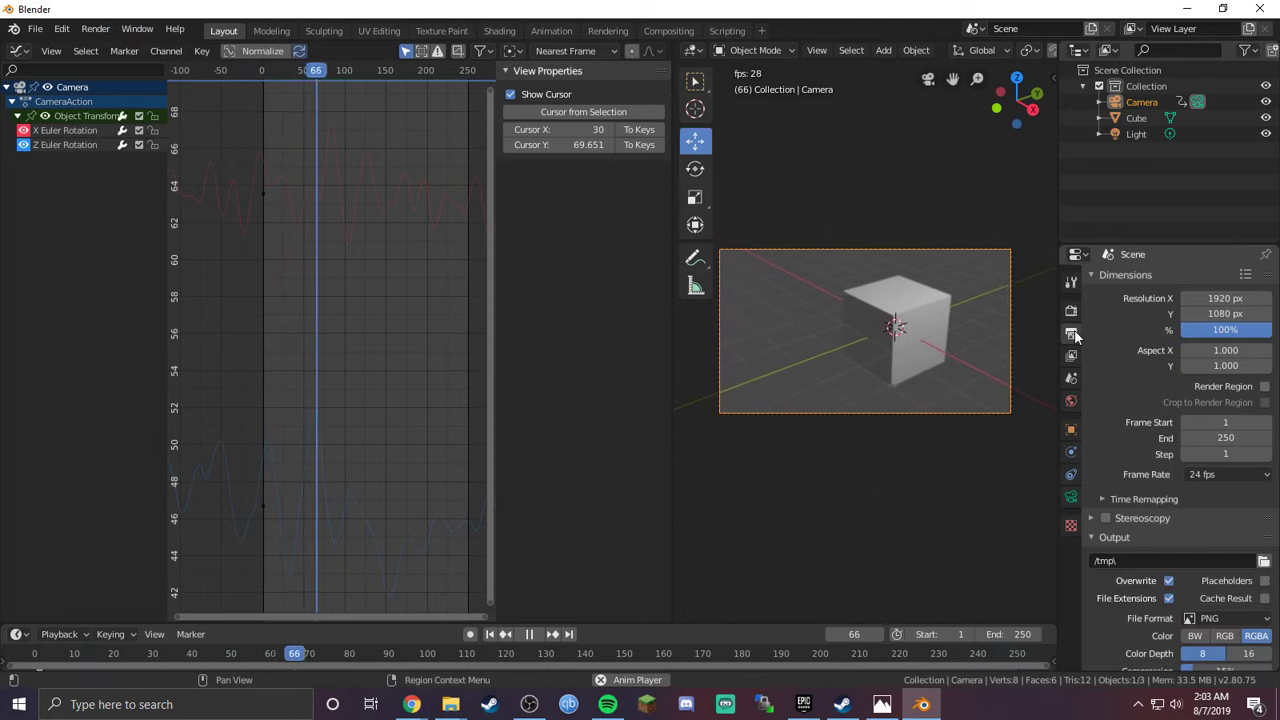
scroll(1150, 350, "down", 2)
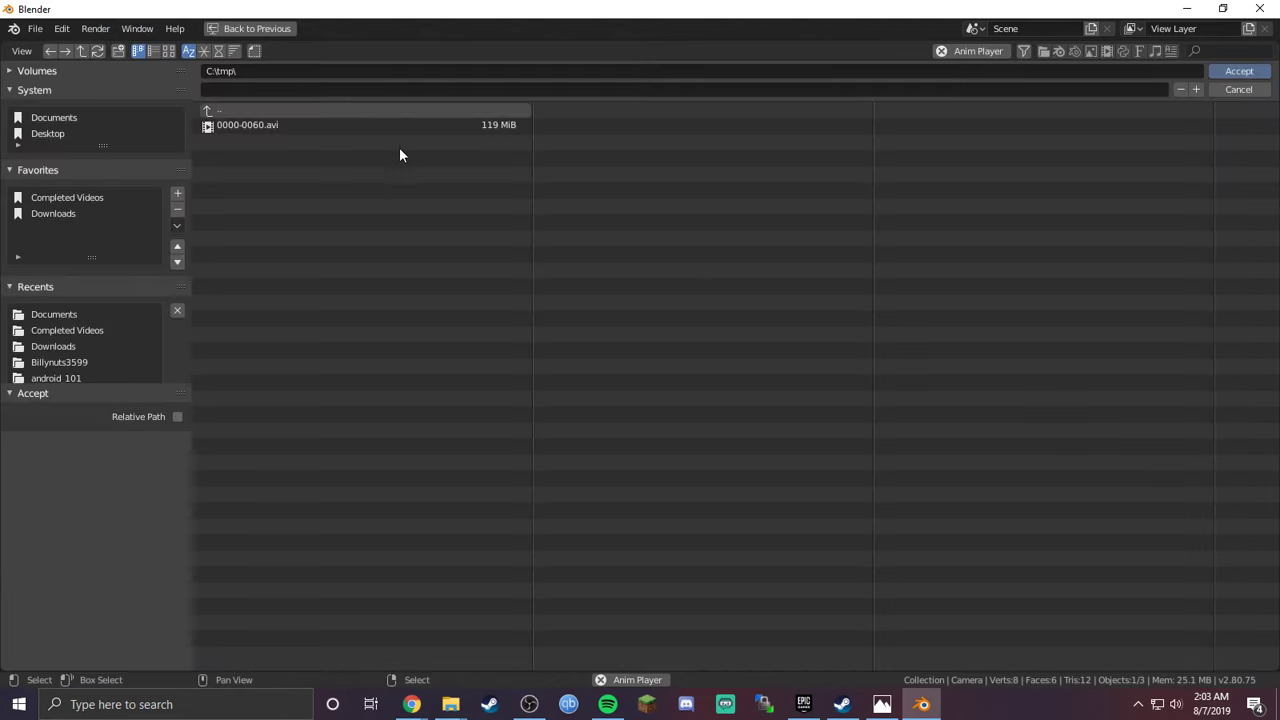
left_click(1263, 509)
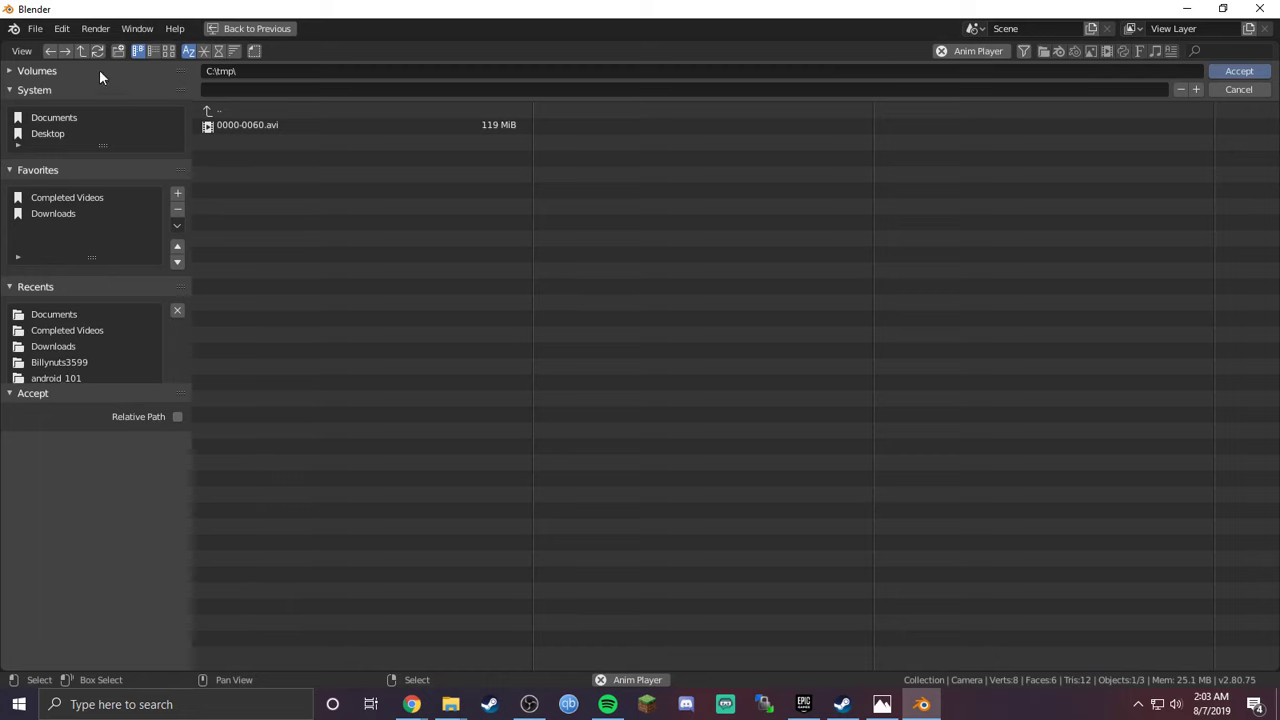
left_click(216, 30)
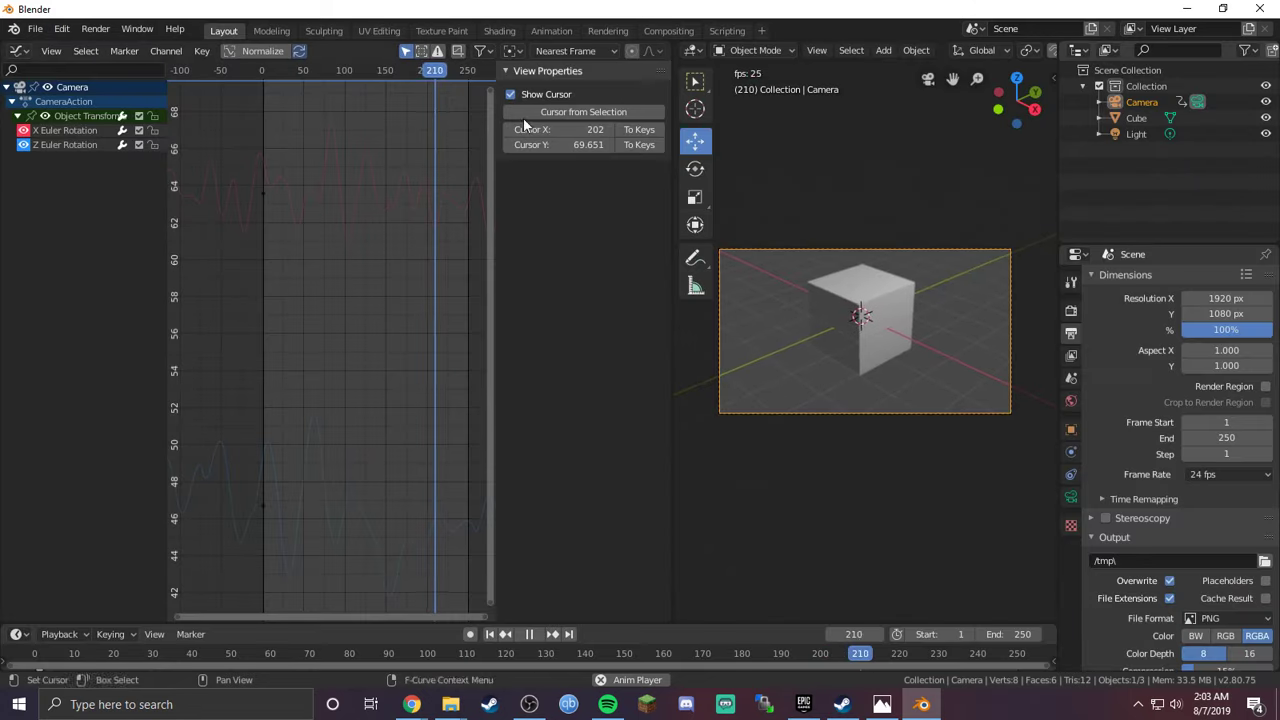
scroll(1211, 572, "down", 2)
Step: Set the output to FFmpeg video, MPEG-4 container, H.264 codec, High quality
left_click(1231, 566)
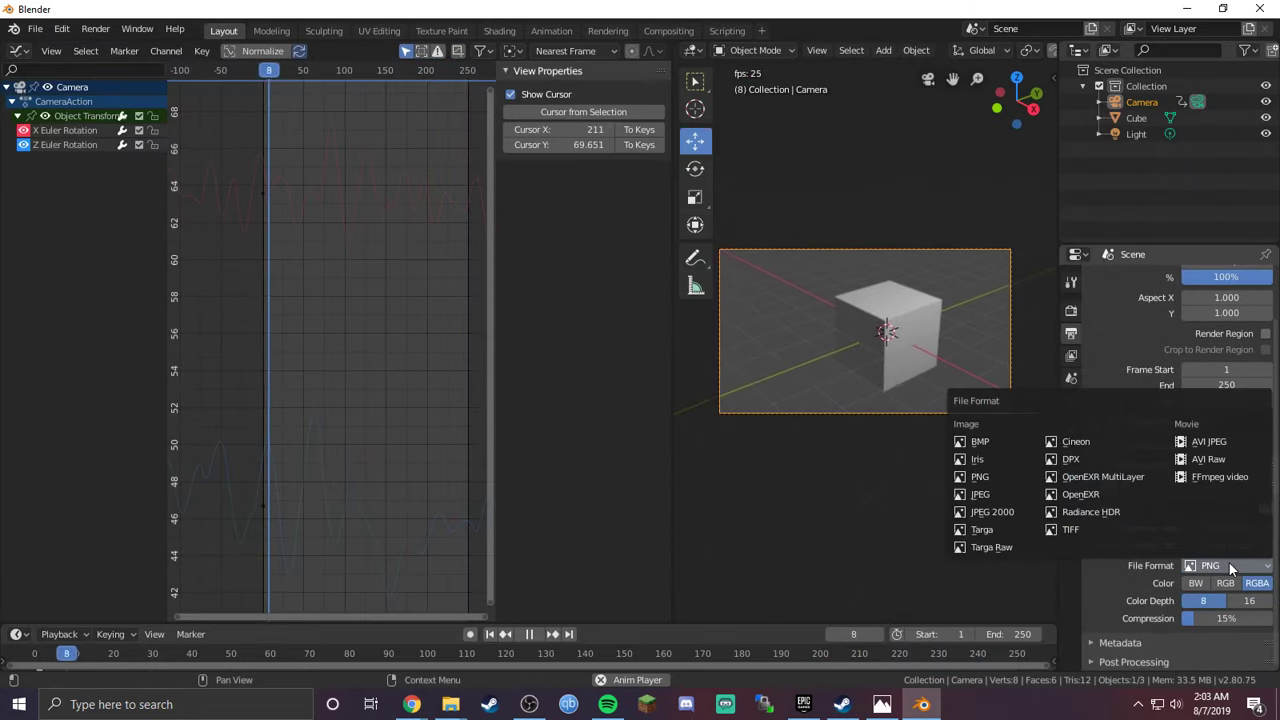
left_click(1224, 480)
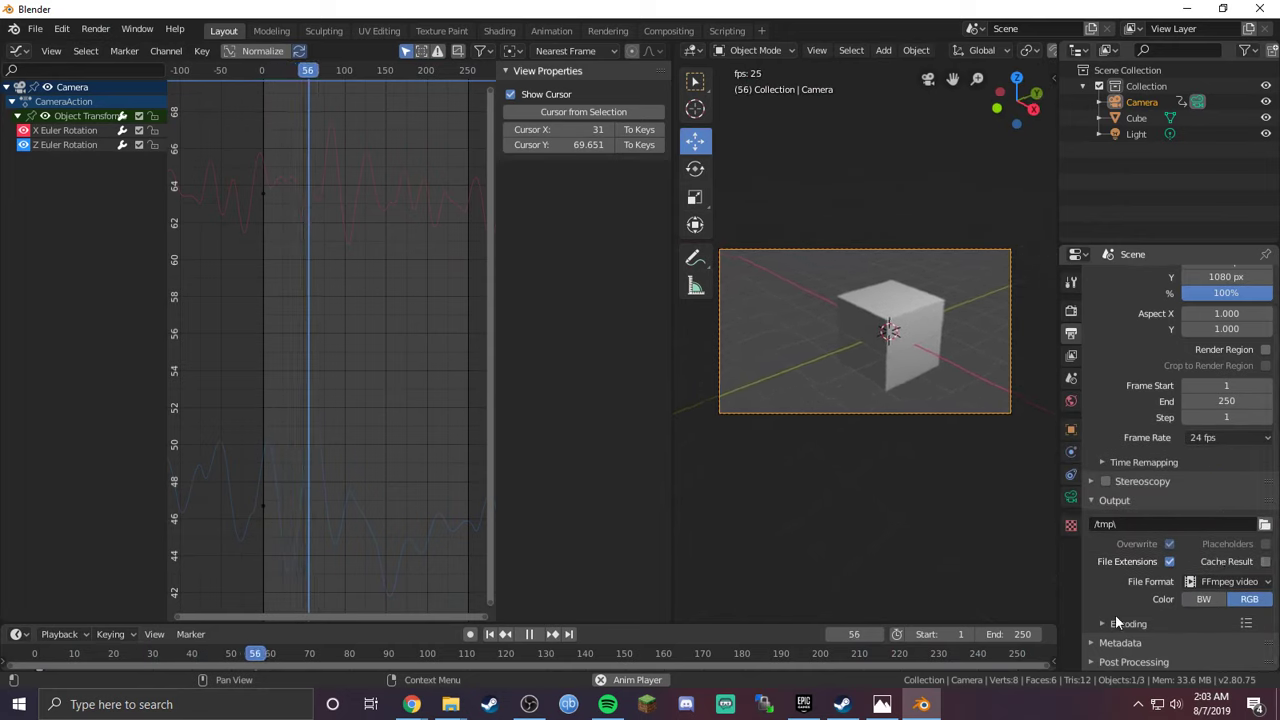
scroll(1130, 615, "down", 3)
left_click(1215, 519)
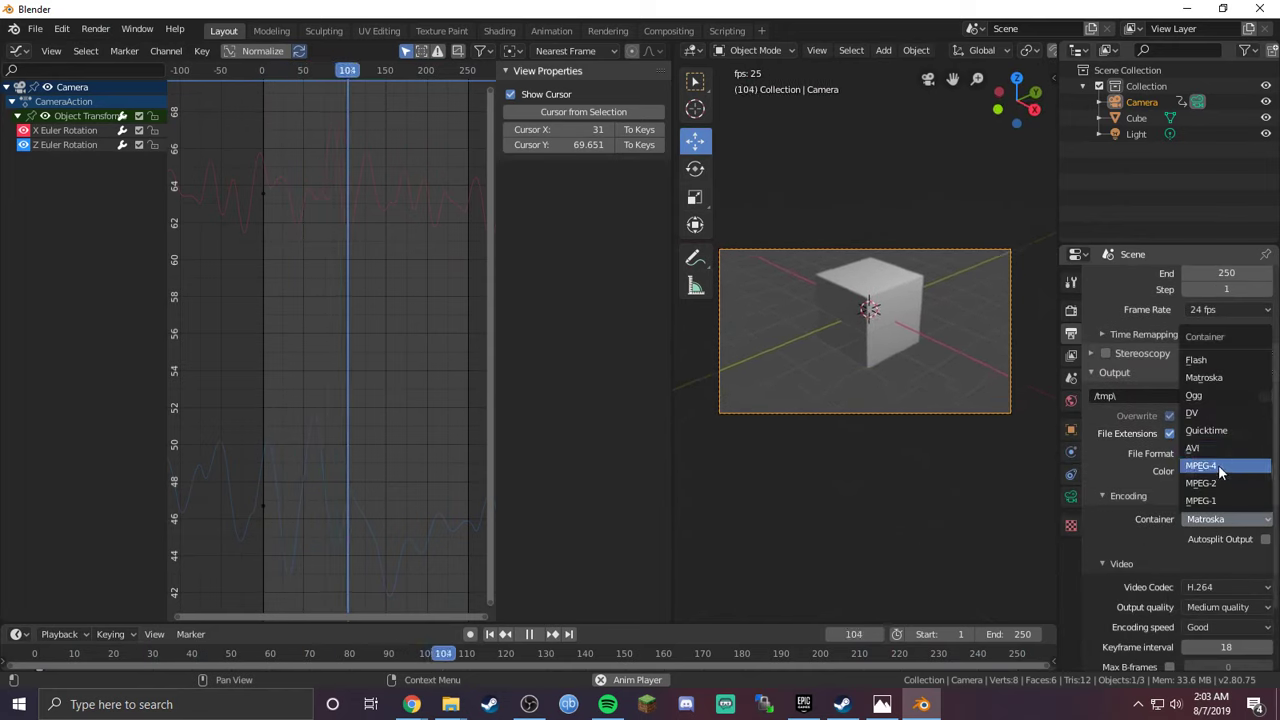
left_click(1219, 466)
scroll(1225, 500, "down", 1)
left_click(1235, 557)
left_click(1235, 557)
left_click(1228, 575)
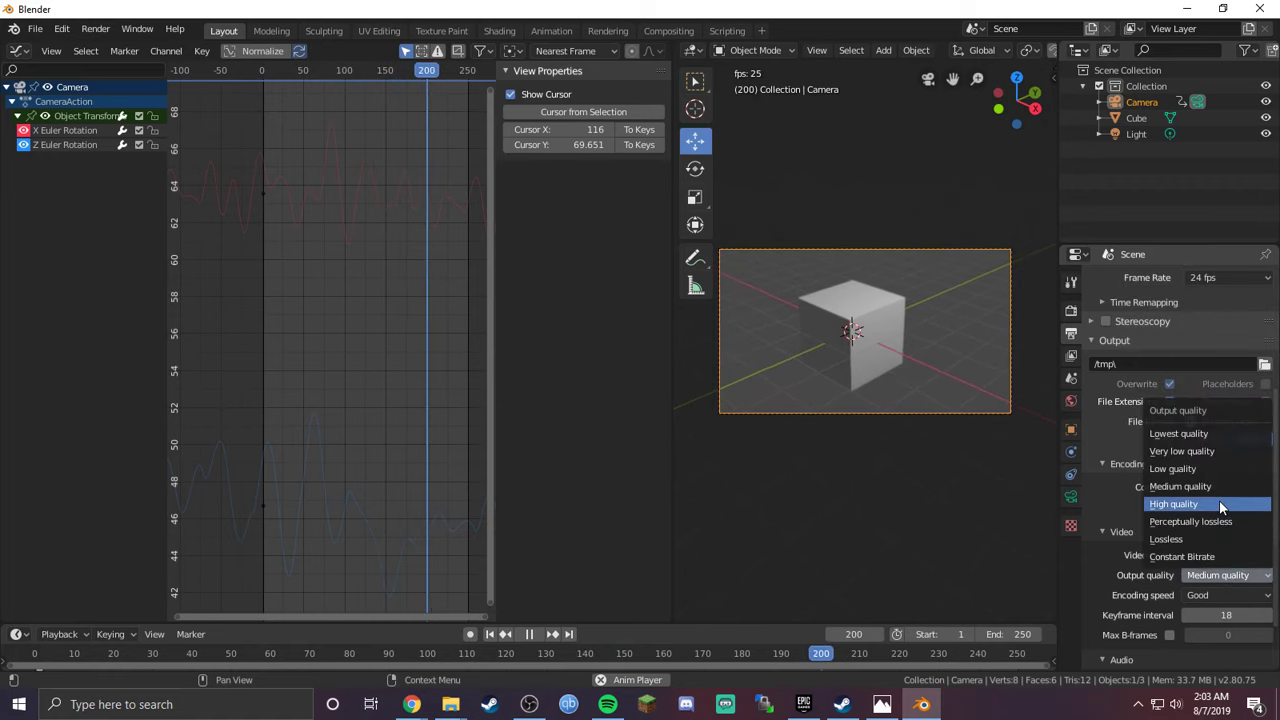
left_click(1219, 504)
Step: Switch the file format to AVI Raw briefly, then back to FFmpeg video
left_click(1222, 575)
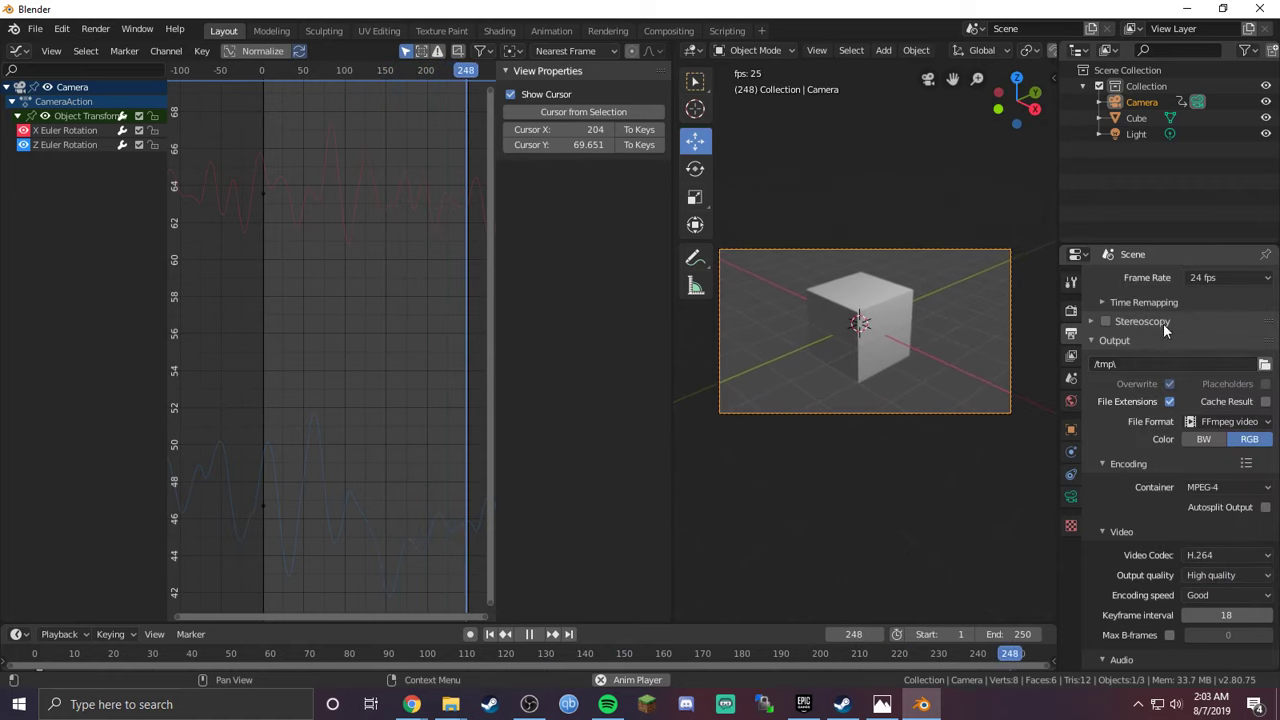
left_click(1225, 421)
left_click(1221, 422)
left_click(1221, 424)
left_click(1226, 421)
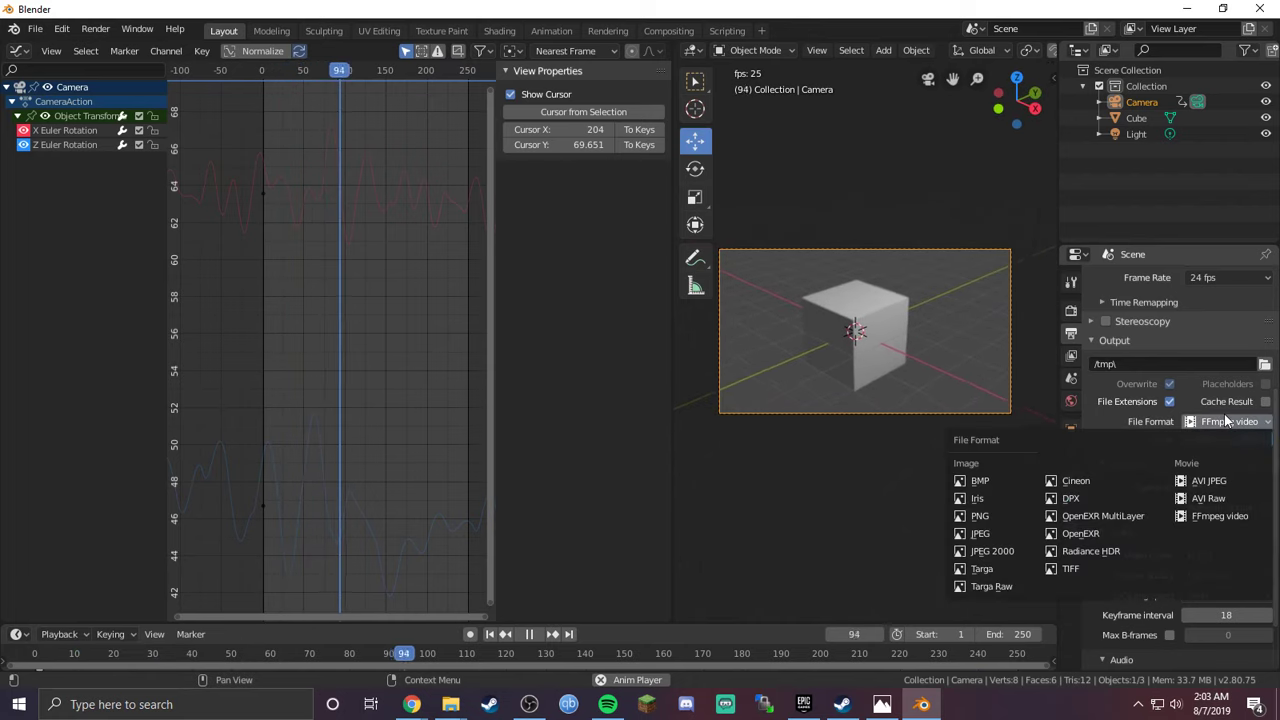
left_click(1209, 498)
left_click(1231, 600)
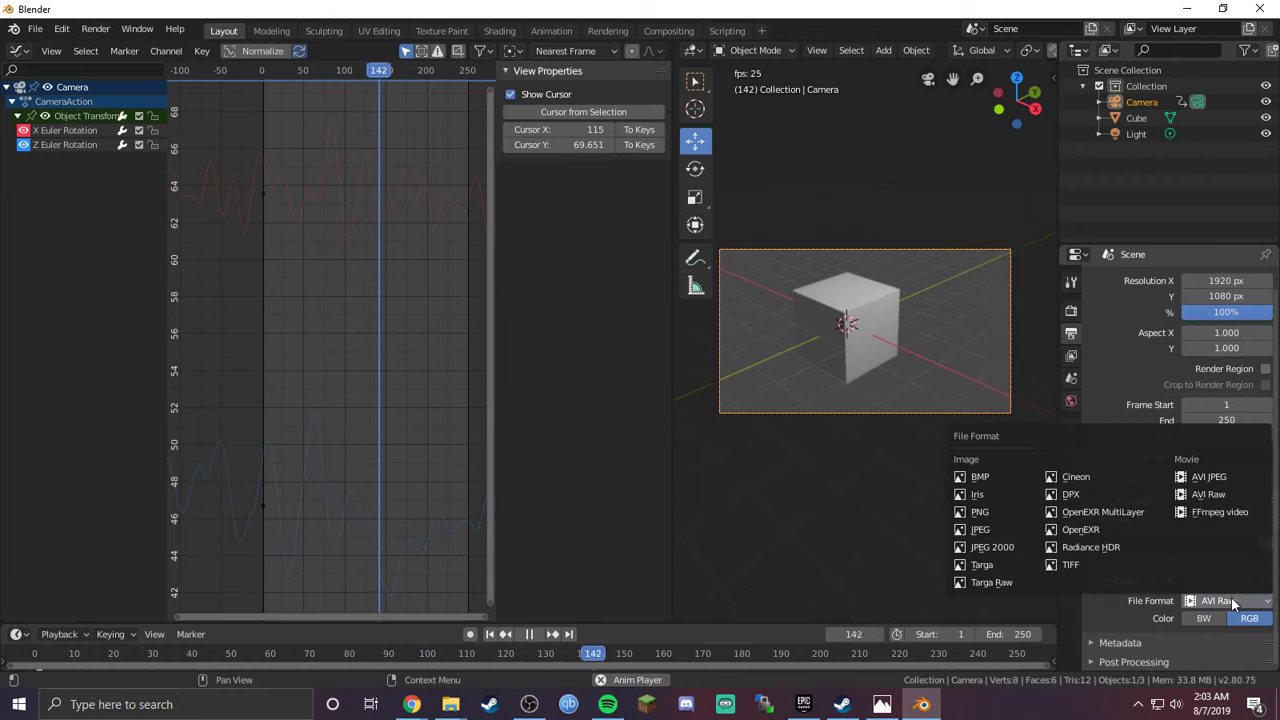
left_click(1219, 511)
Step: Reselect the MPEG-4 container and set output quality to High quality after trying Constant Bitrate
scroll(1210, 530, "down", 4)
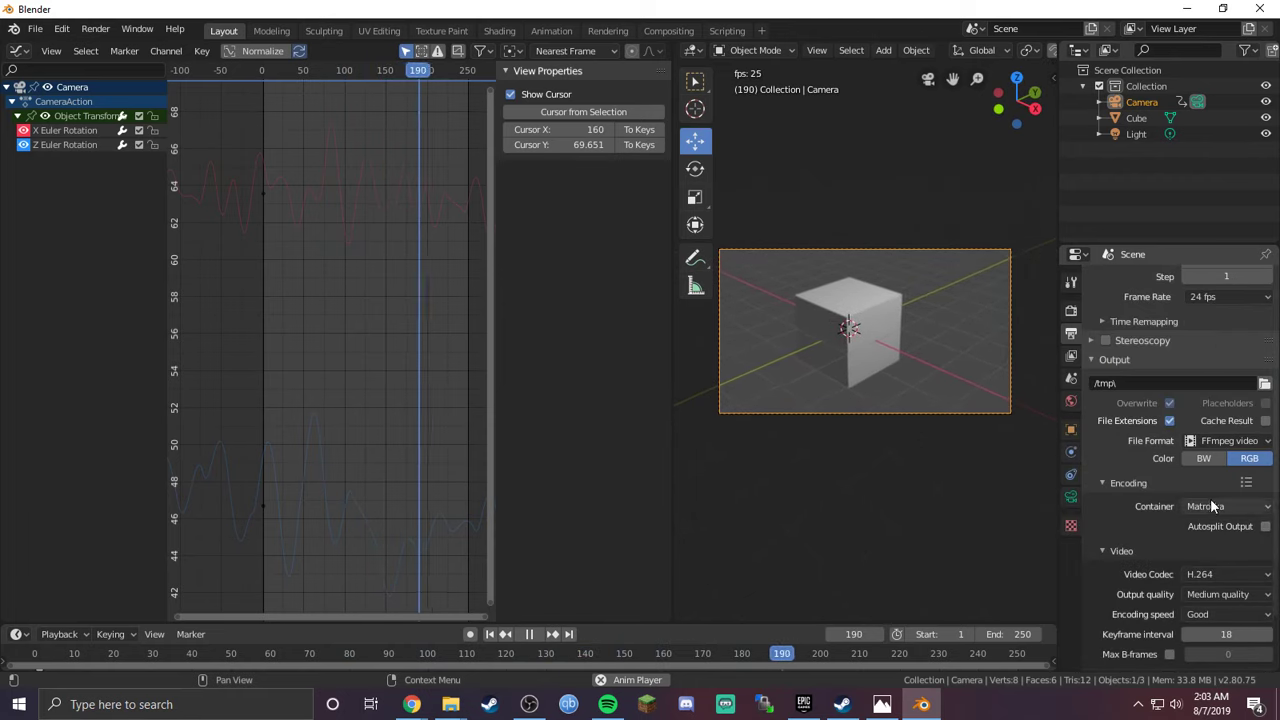
left_click(1210, 506)
left_click(1222, 468)
scroll(1235, 581, "down", 2)
left_click(1217, 528)
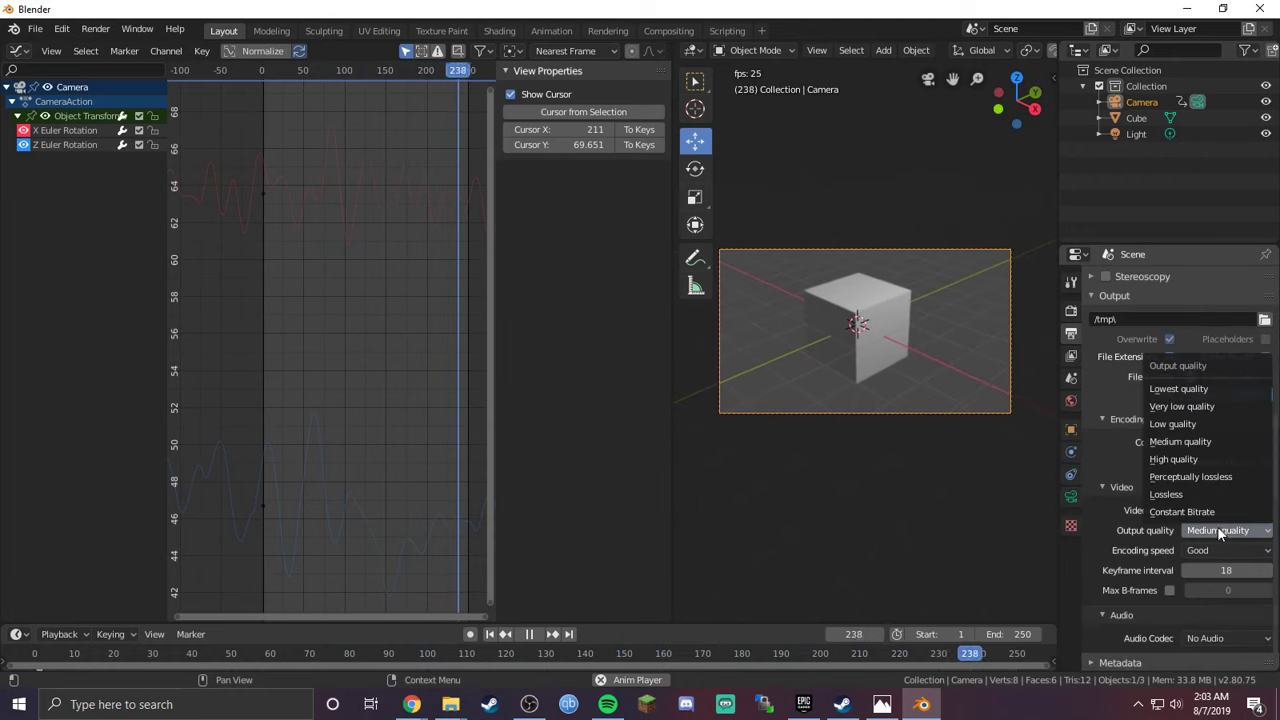
left_click(1213, 511)
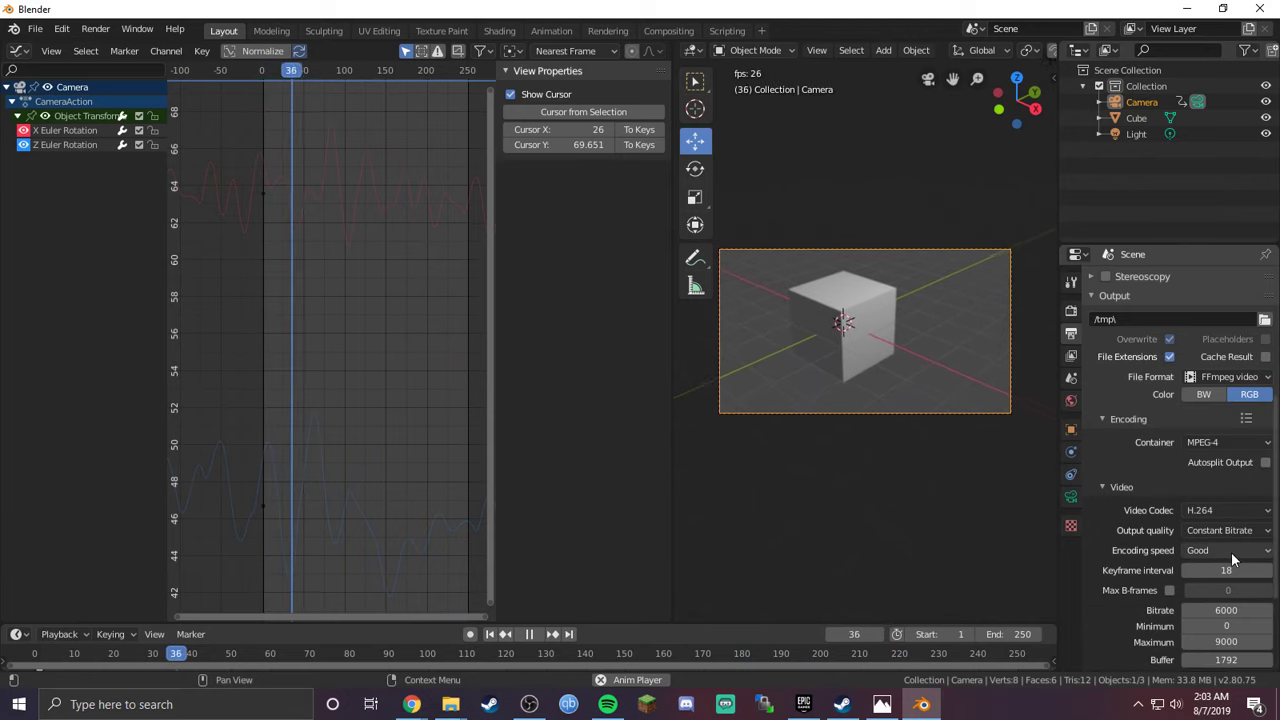
left_click(1223, 530)
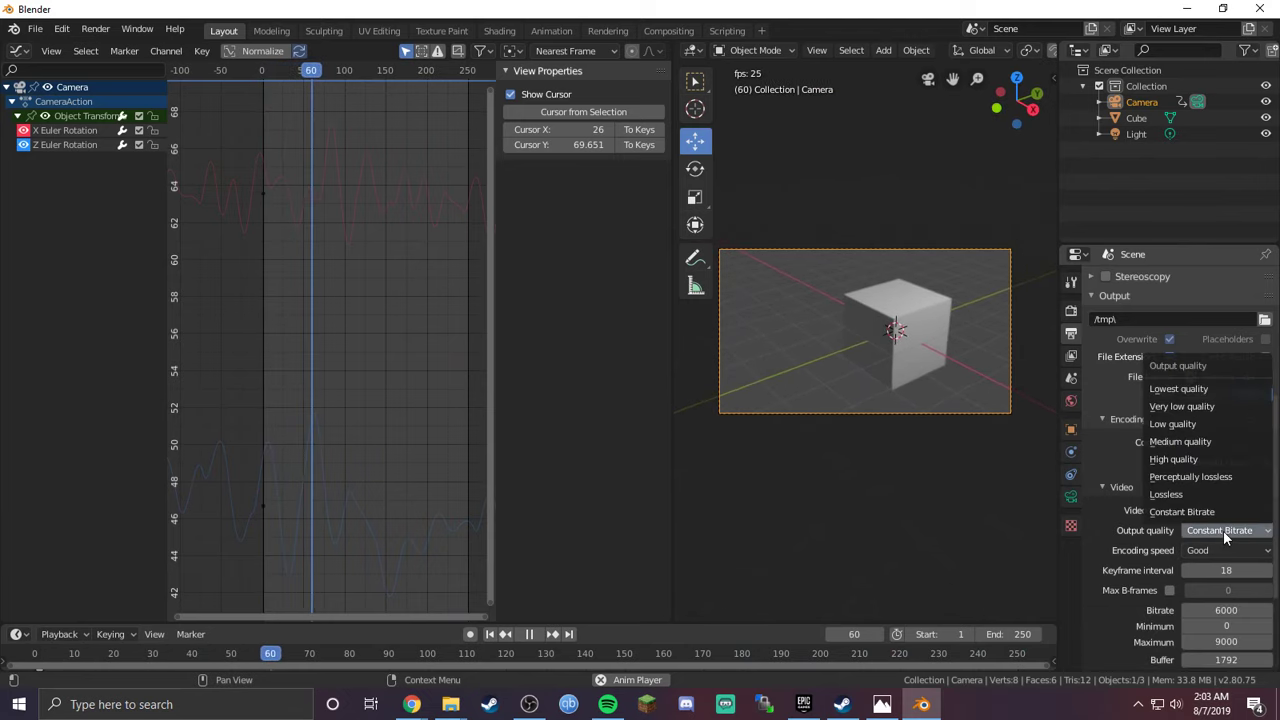
left_click(1206, 457)
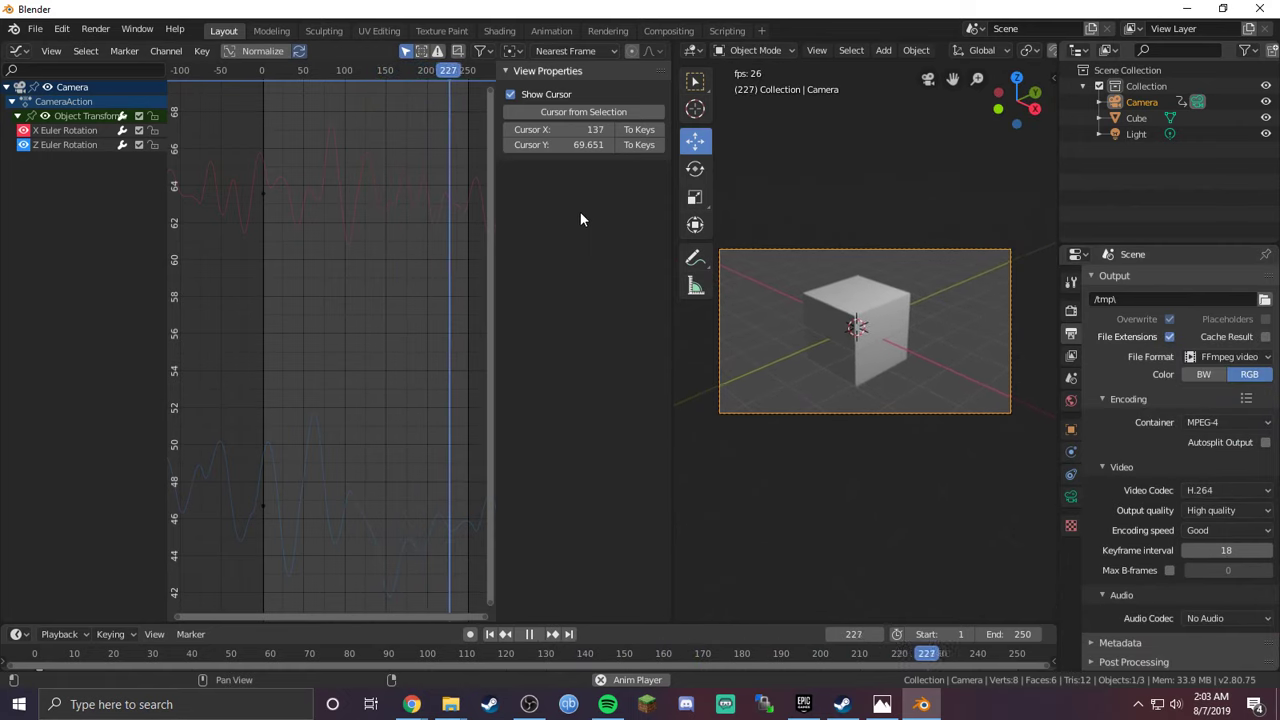
Step: Halt the camera-shake playback, leaving the playhead on frame 228
key("space")
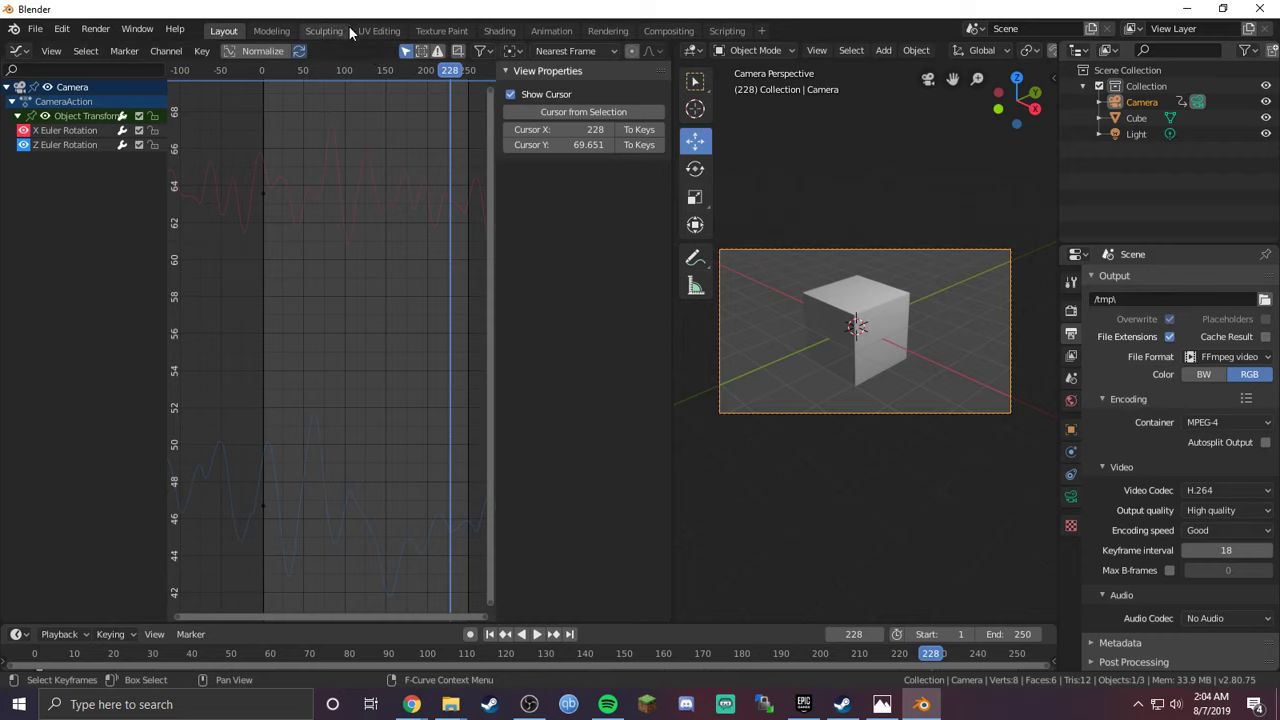